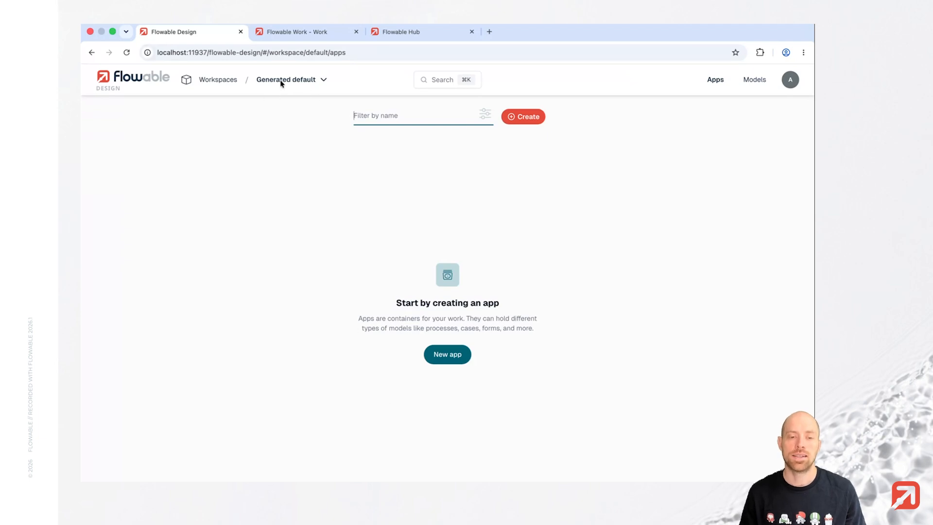
Step: Create a workspace named "Plugin workspace" that will contain Plugins
click(251, 134)
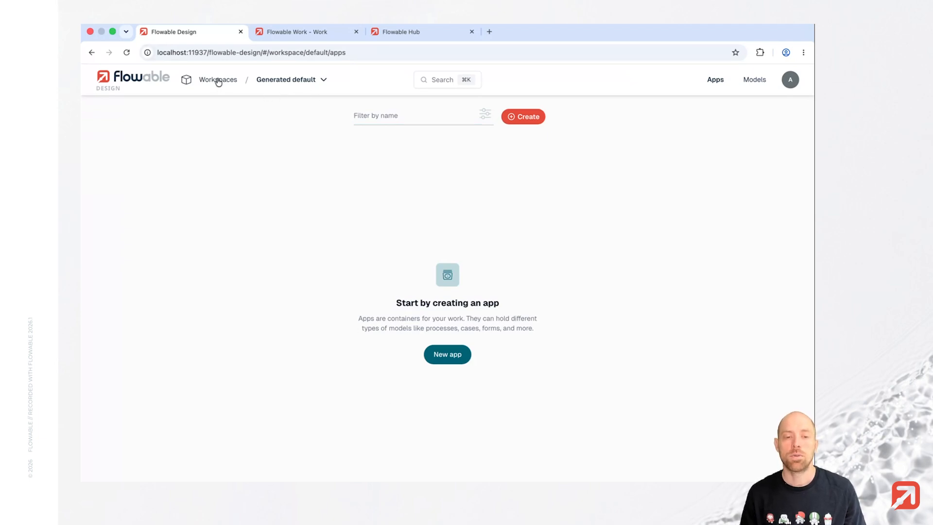
click(219, 82)
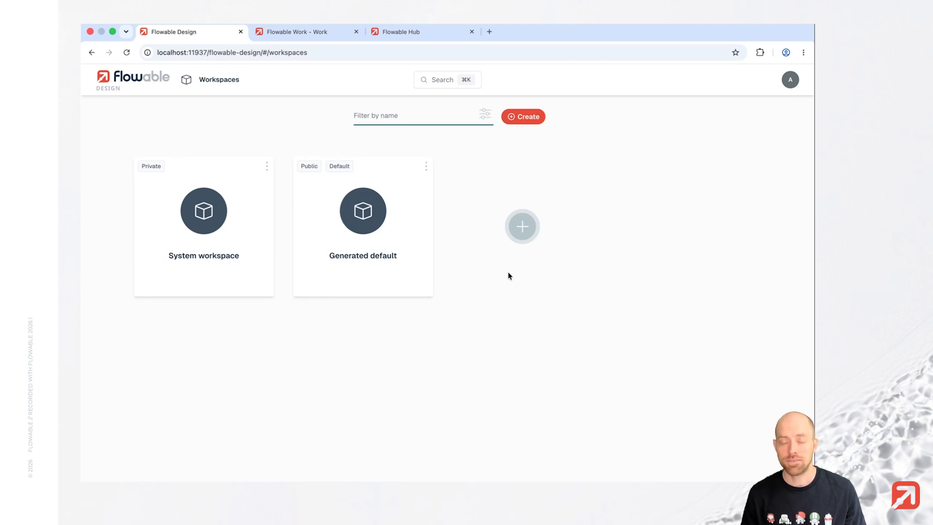
click(525, 226)
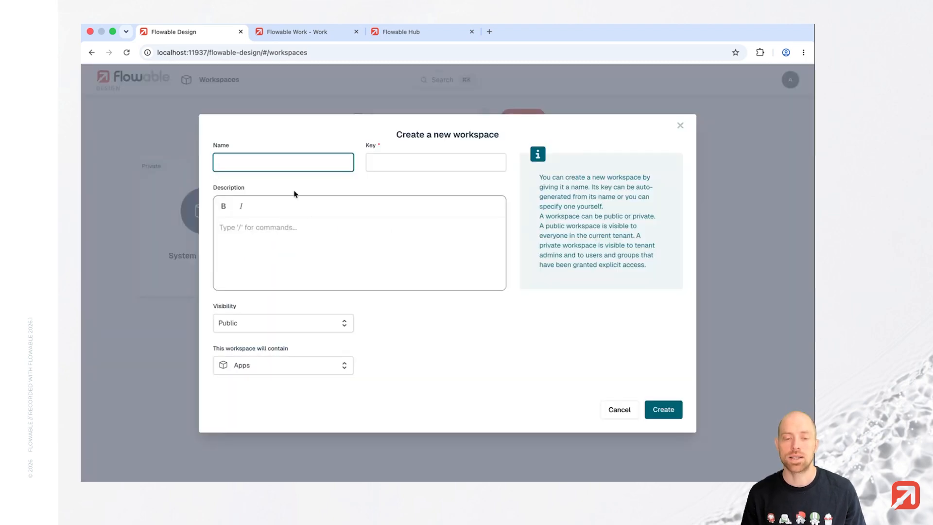
text(Plugin workspace)
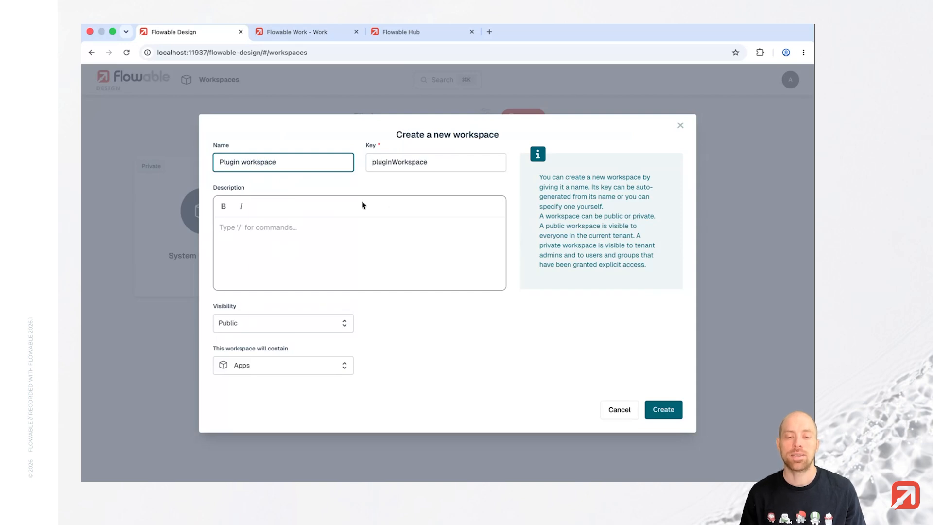
click(242, 370)
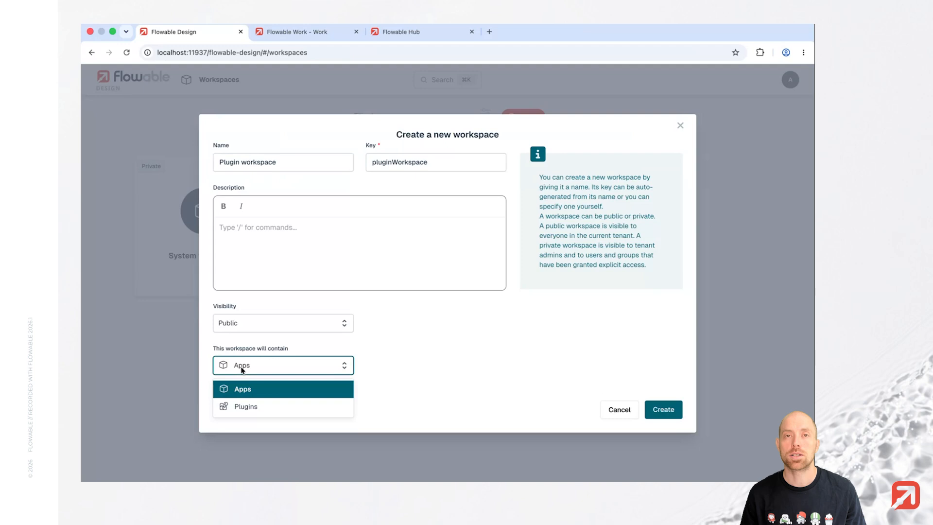
click(252, 407)
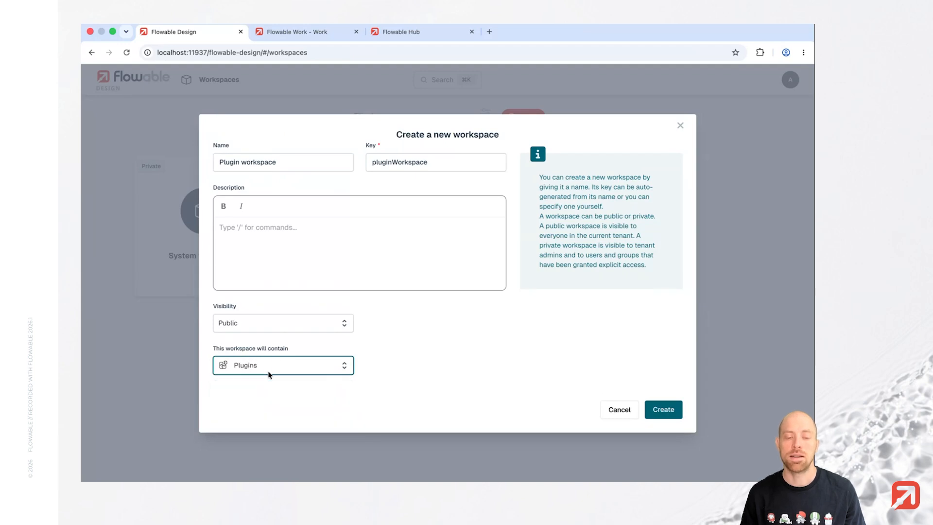
click(670, 412)
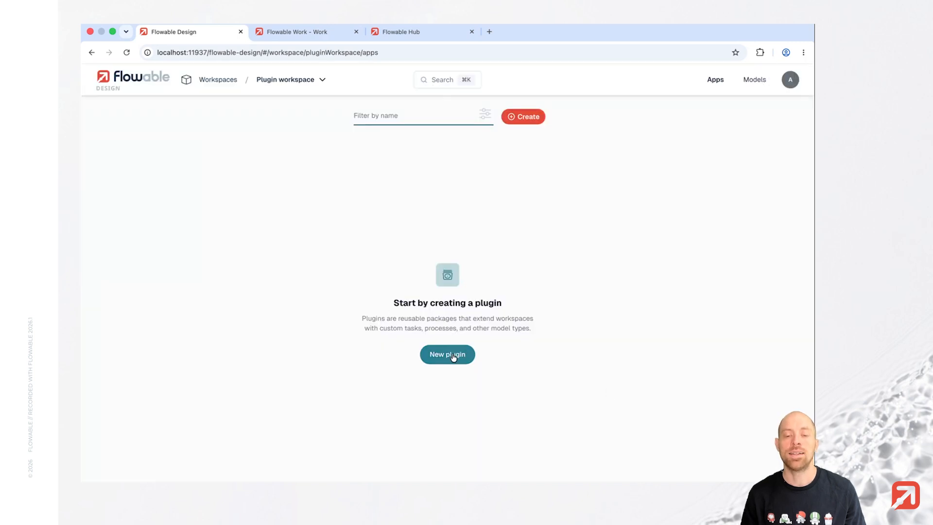
Step: Create a new plugin named "Two step review" in the Plugin workspace
click(448, 354)
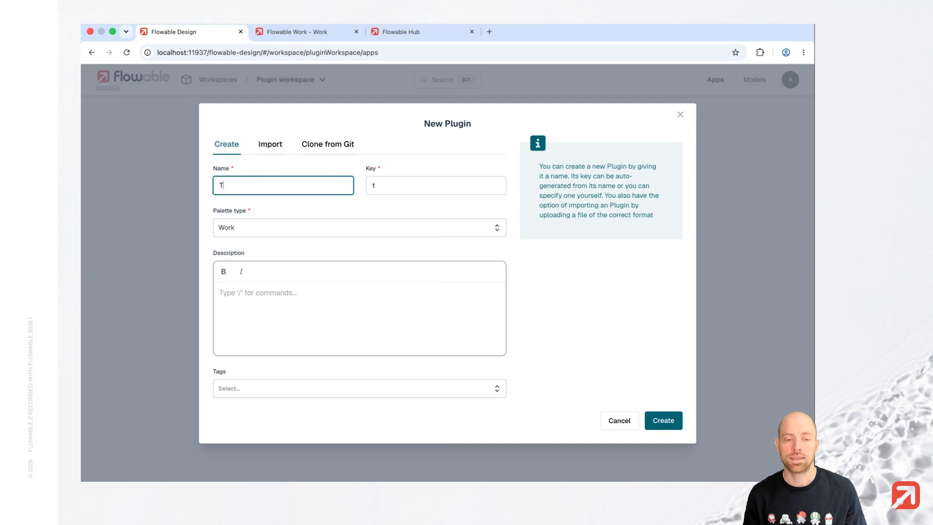
text(Two step review)
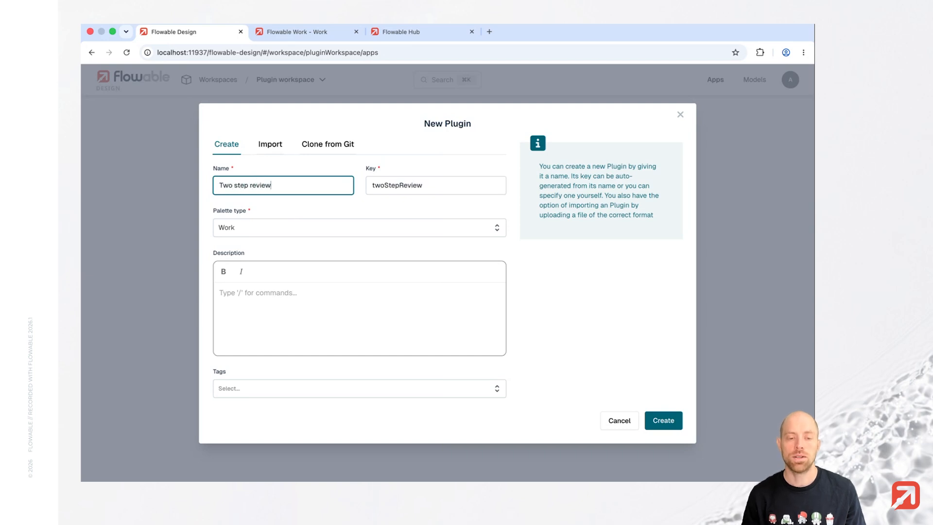
click(669, 423)
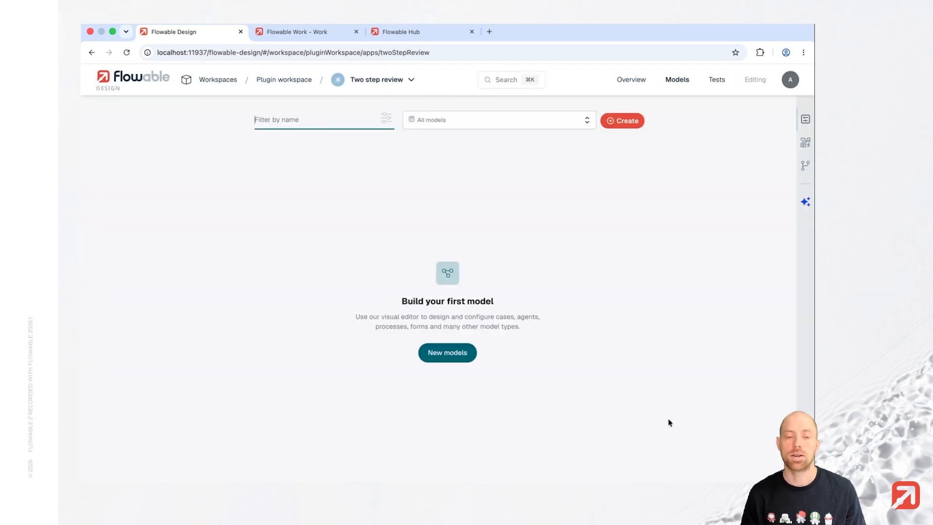
Step: Create a Process model named "2 Step Review Process" with the key TwoStepReviewProcess in the plugin
click(458, 359)
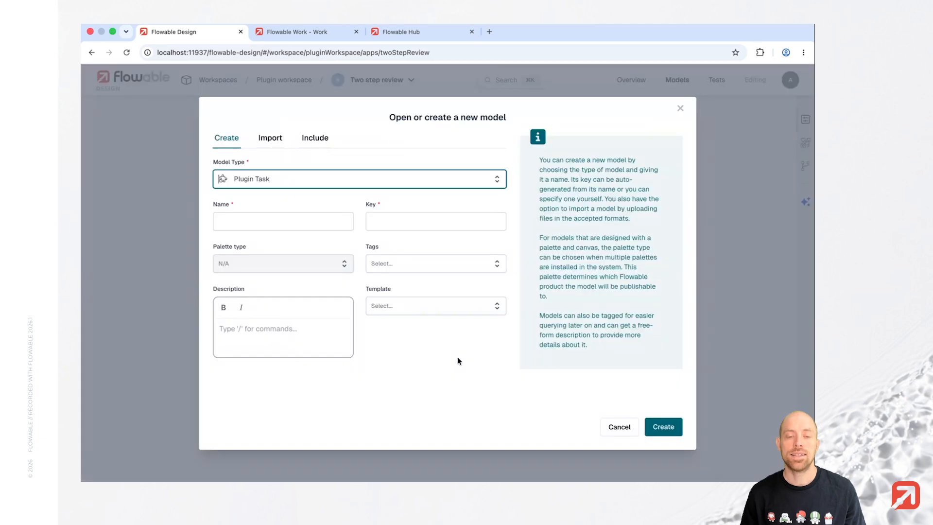
text(proc)
key(Return)
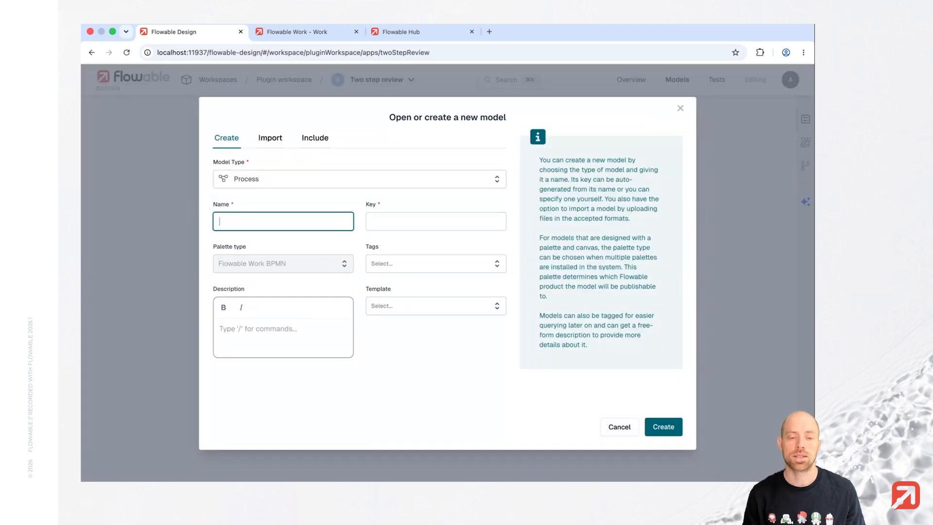
text(2 Step)
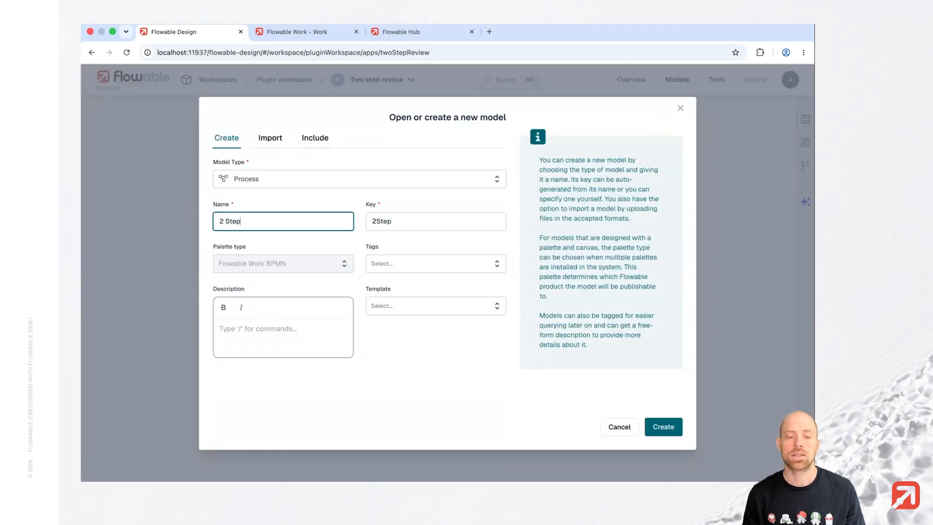
text( Review Process)
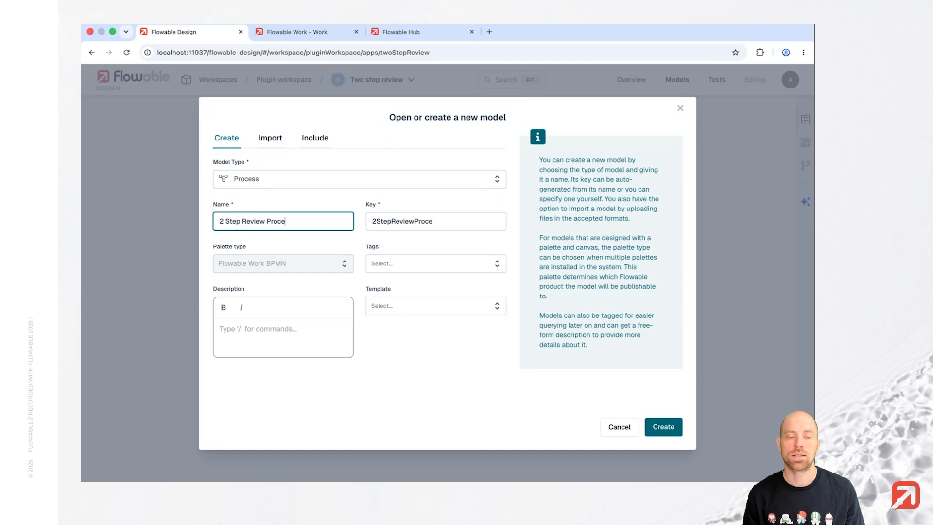
key(Tab)
key(Home)
key(Delete)
text(Two)
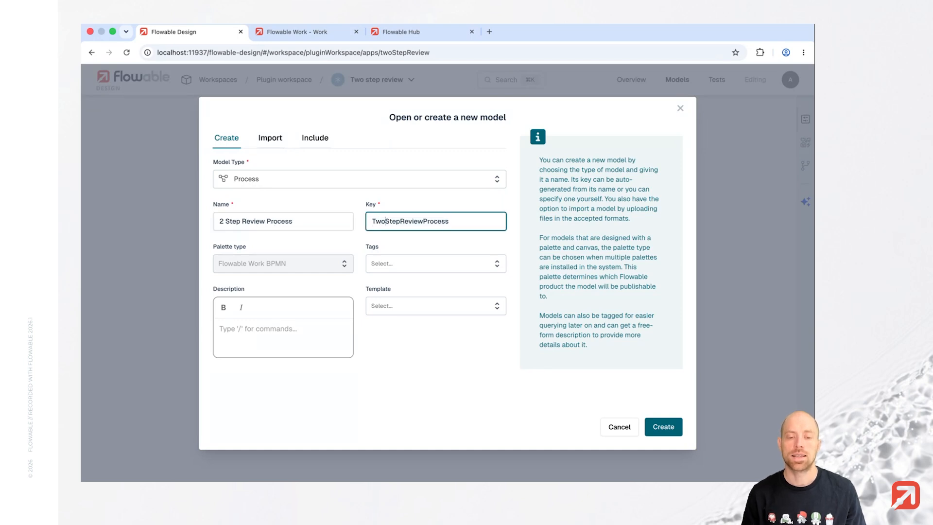
click(663, 427)
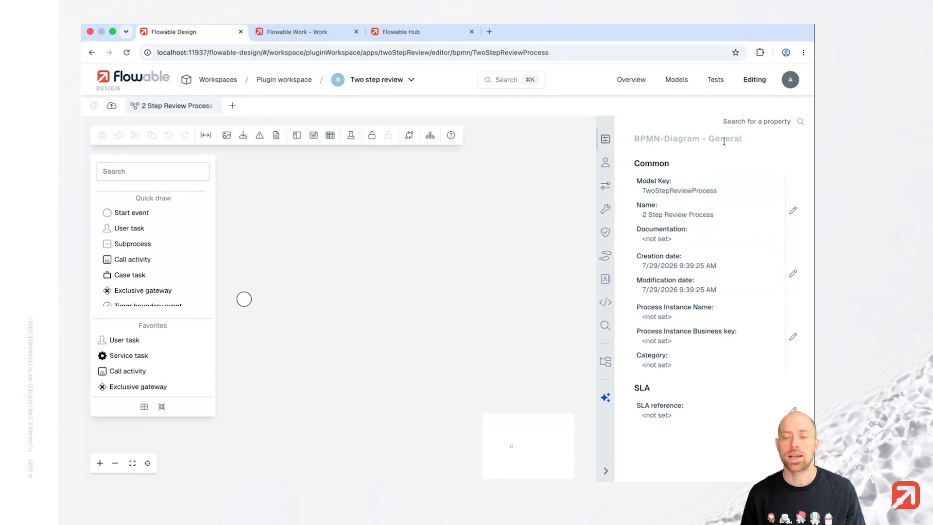
Step: Add an input parameter named reviewForm to the process's interface parameters
click(606, 186)
click(671, 170)
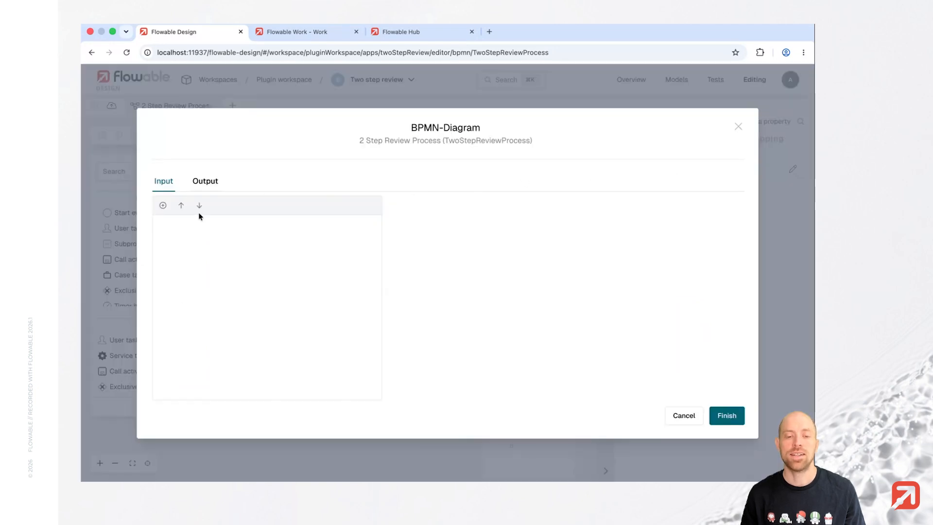
click(163, 208)
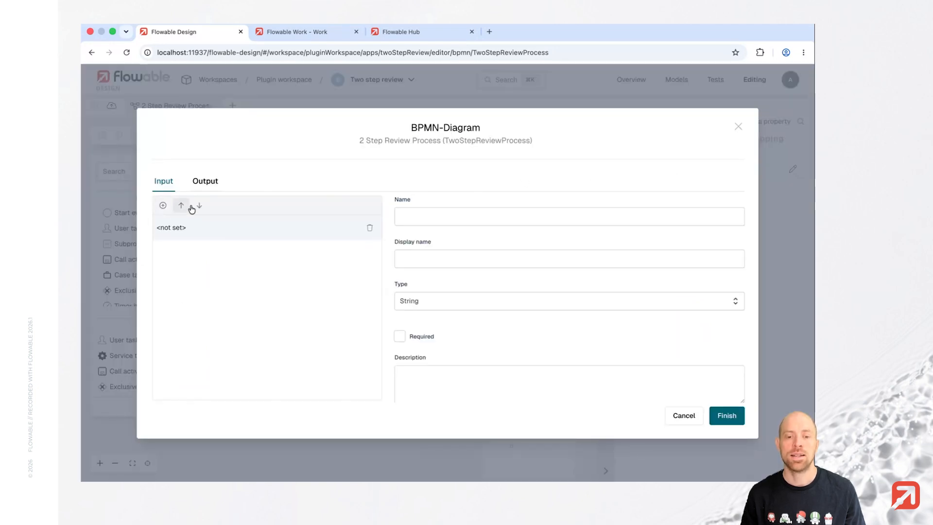
click(430, 218)
text(reviewFOrm)
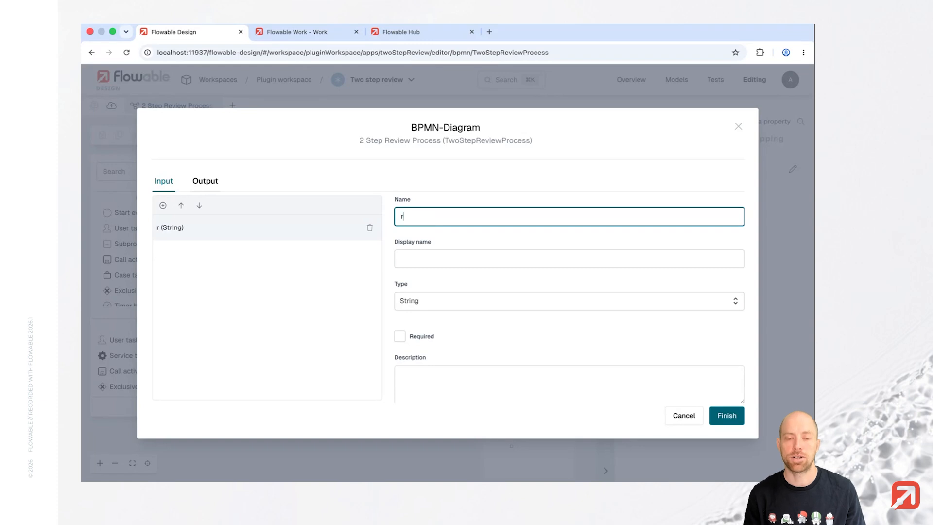
key(Tab)
key(shift+Tab)
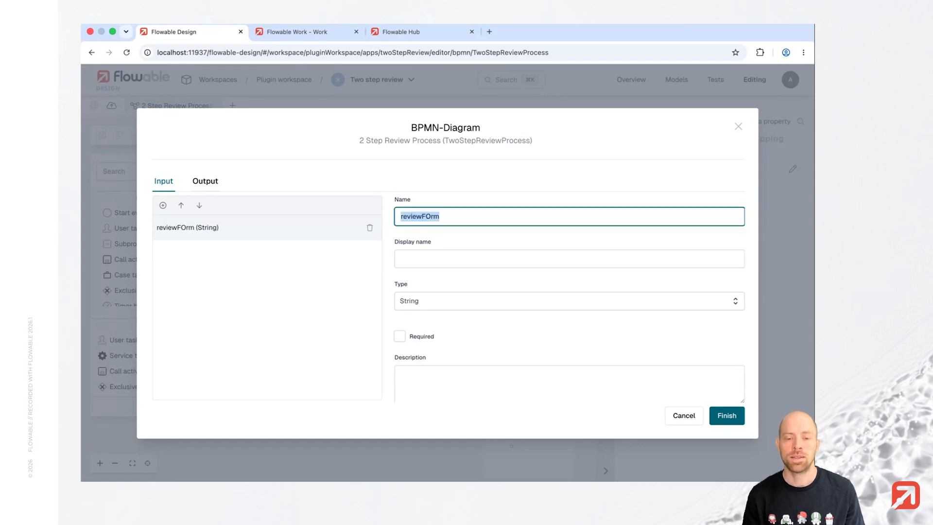
key(Right)
key(BackSpace)
key(BackSpace)
key(BackSpace)
text(orm)
key(Tab)
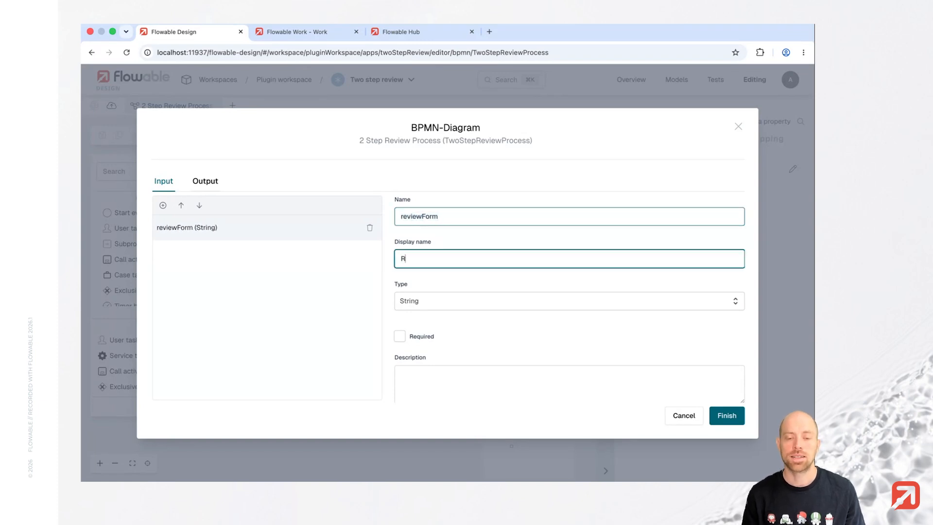
Step: Give the reviewForm parameter the display name "Review form" and make it required
text(Review form)
key(Tab)
key(Tab)
key(space)
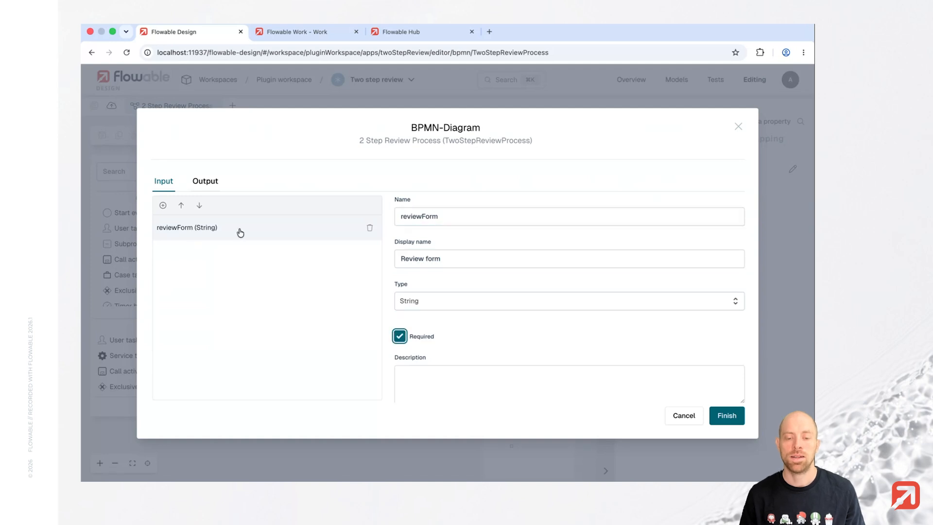
Step: Add a second required input parameter named refineForm with the display name "Refine form" and save the interface parameters
click(166, 206)
click(504, 216)
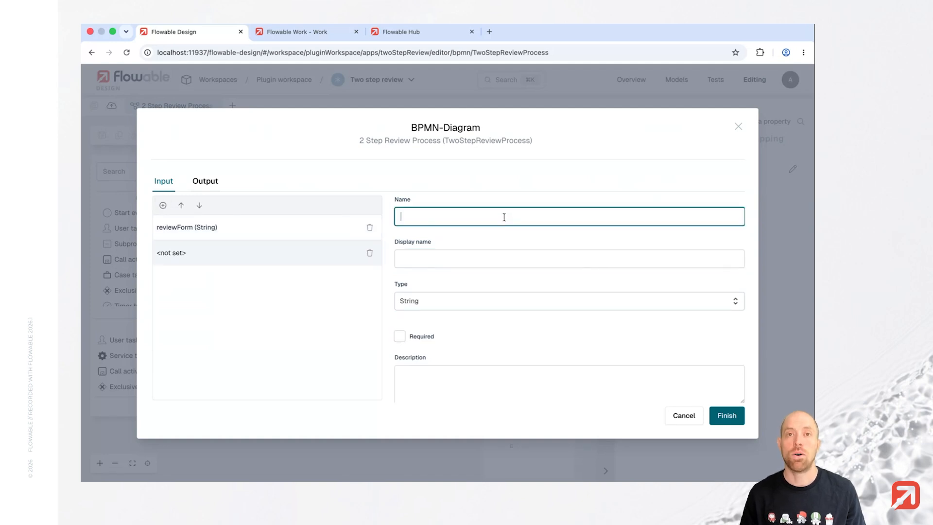
text(refineForm)
key(Tab)
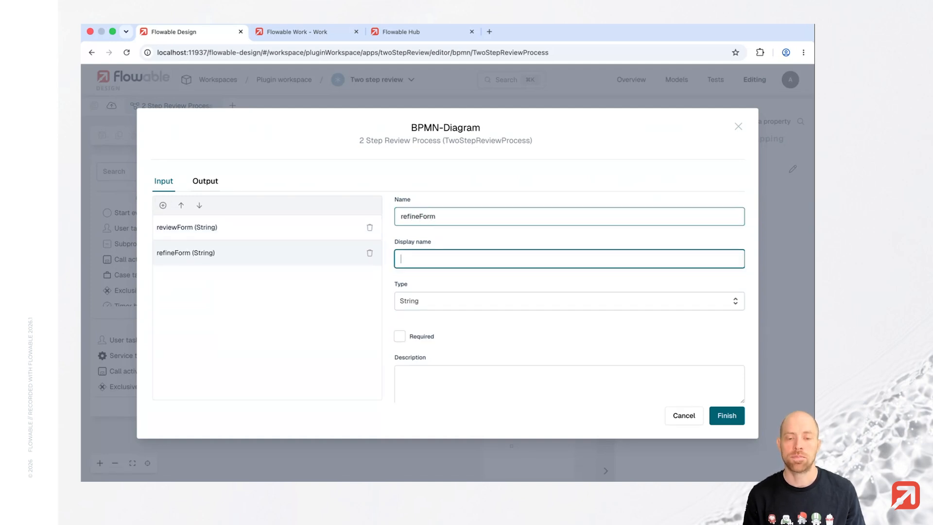
text(Refine form)
key(Tab)
key(Tab)
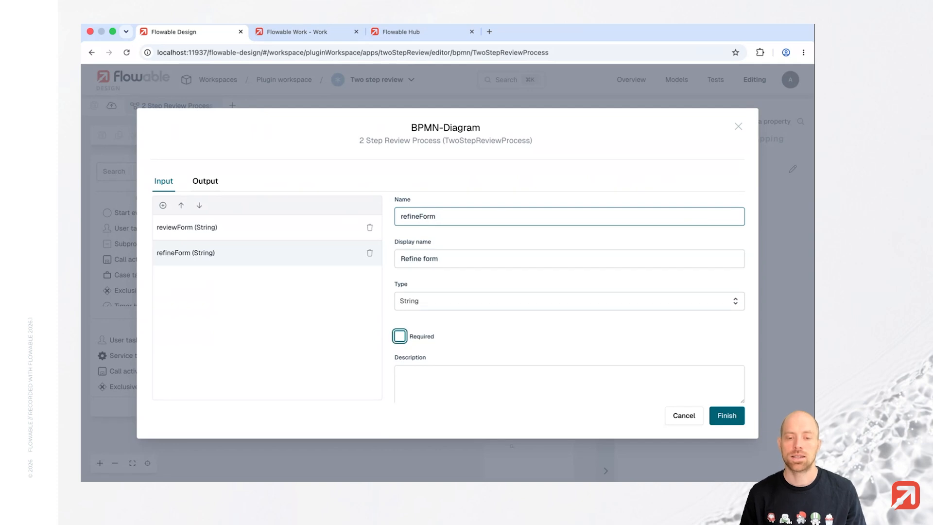
key(space)
scroll(481, 317, down, 1)
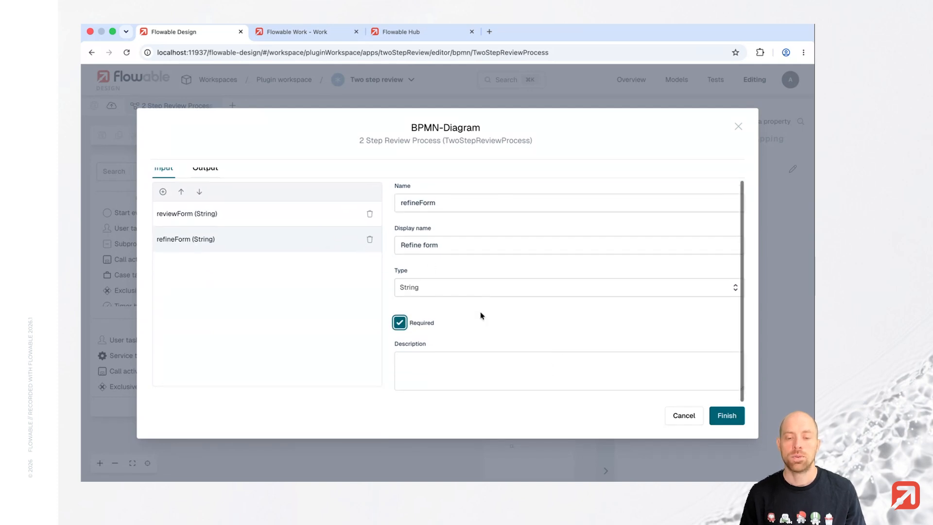
click(727, 423)
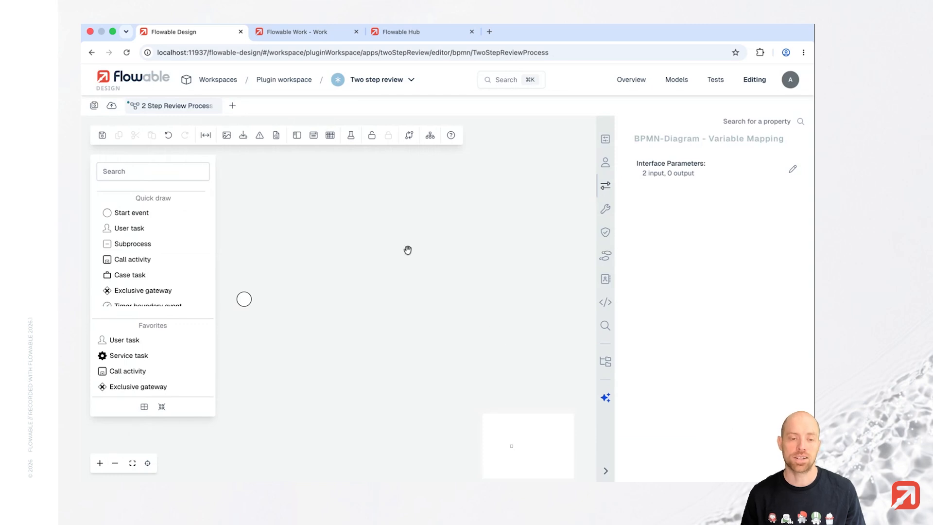
Step: Append an exclusive gateway to the start event, followed by a user task named "Review task"
click(249, 302)
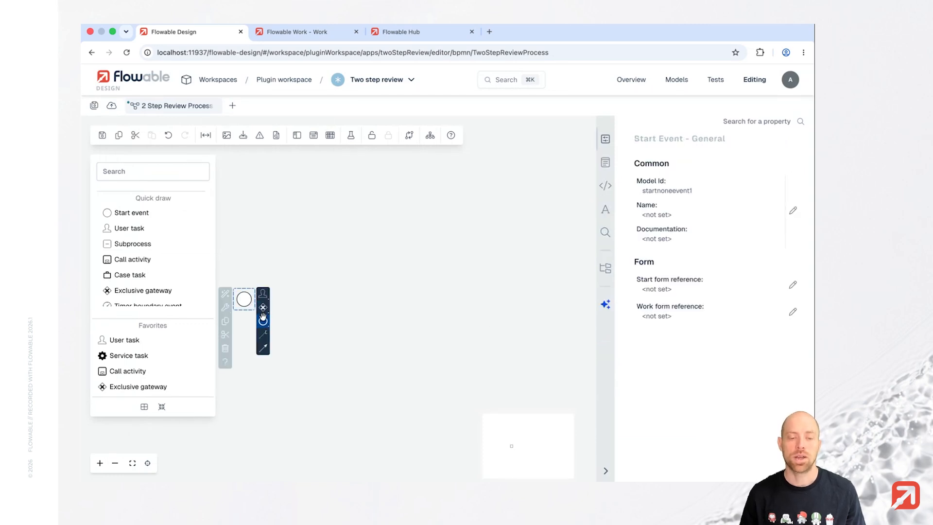
click(284, 308)
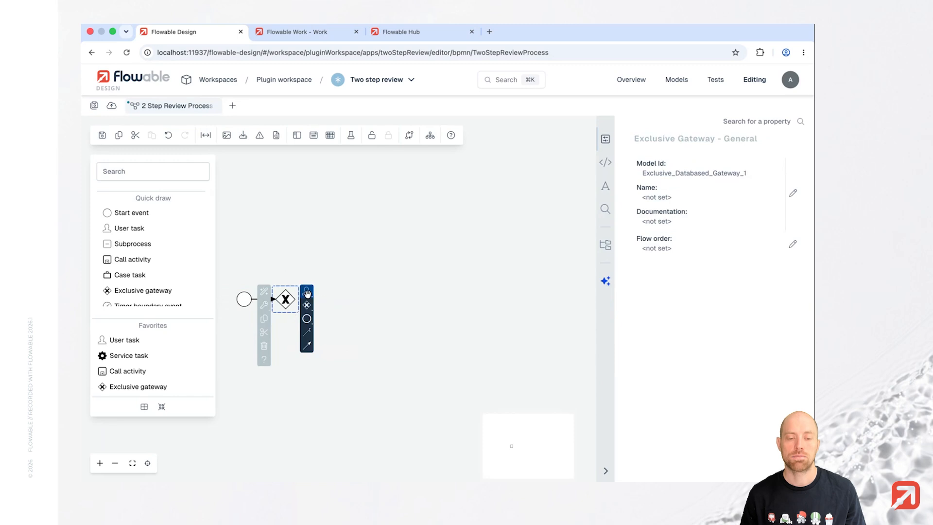
click(329, 293)
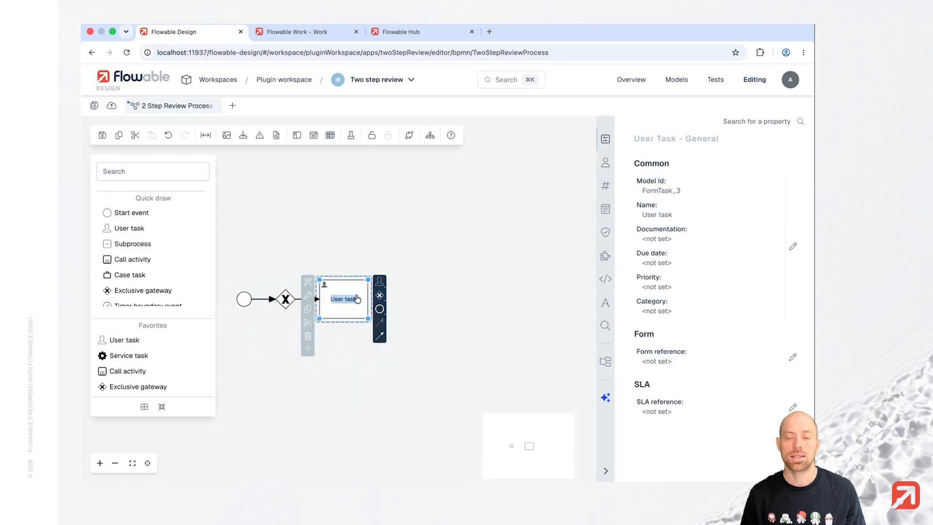
text(Review task)
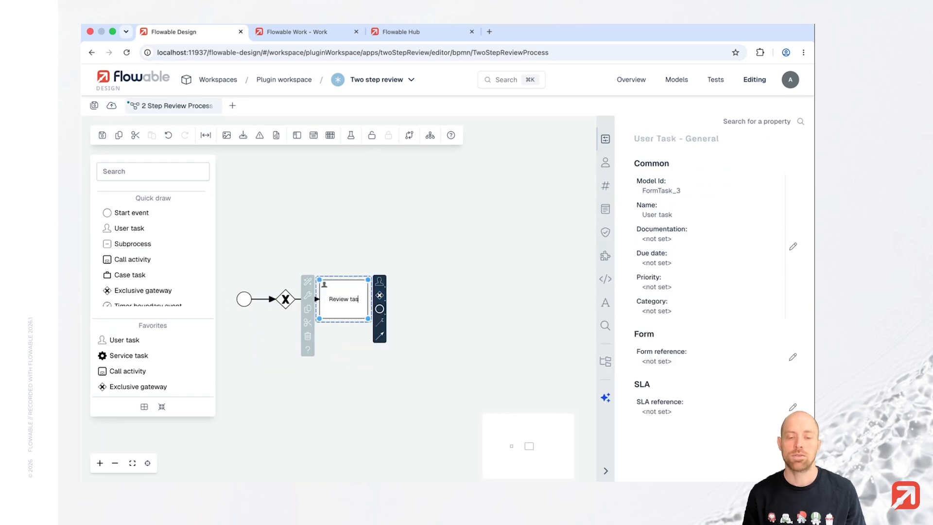
key(Return)
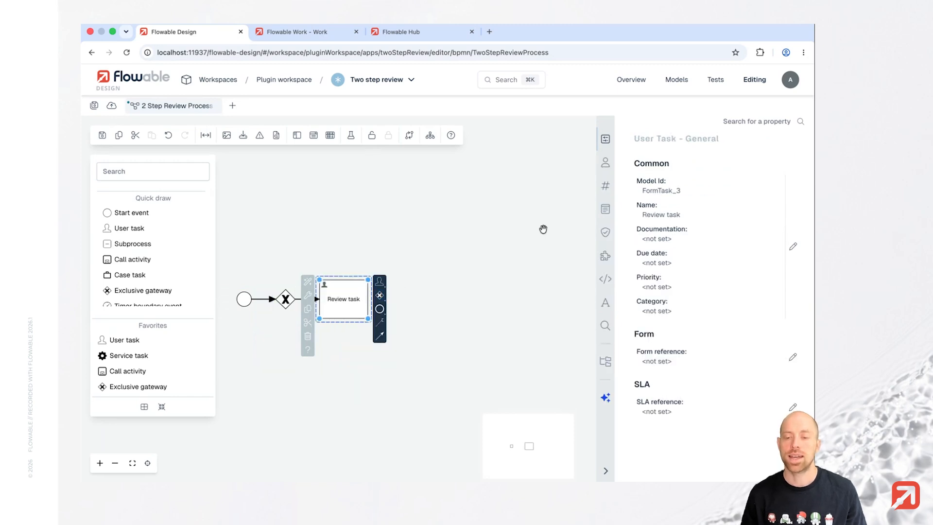
Step: Remove the initiator expression from the Review task's assignee by switching the assignee to a fixed value left empty
click(605, 162)
click(719, 180)
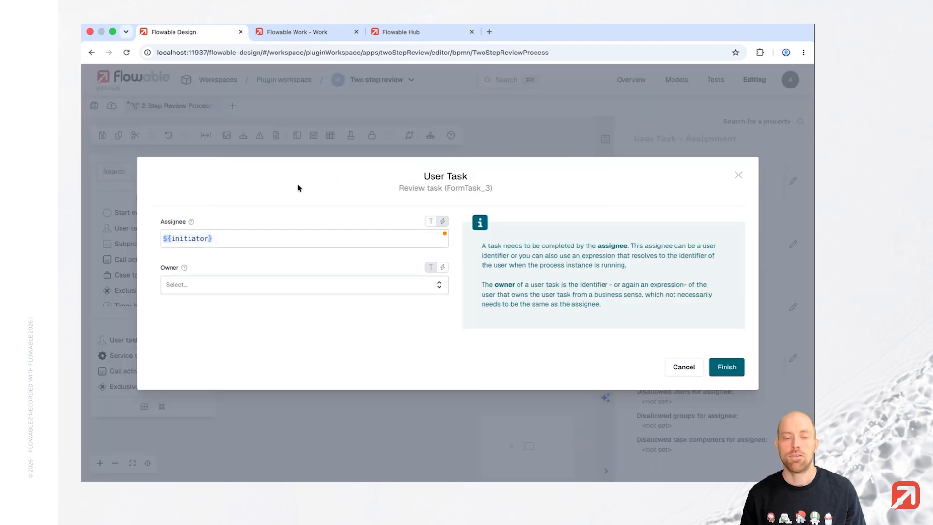
click(431, 221)
click(727, 367)
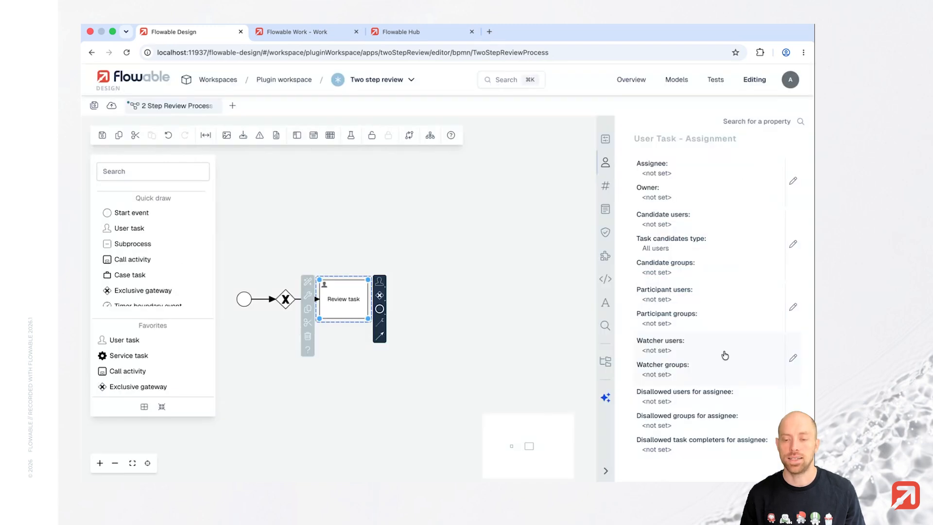
Step: Assign the Review task to the candidate group flowableUser
click(680, 231)
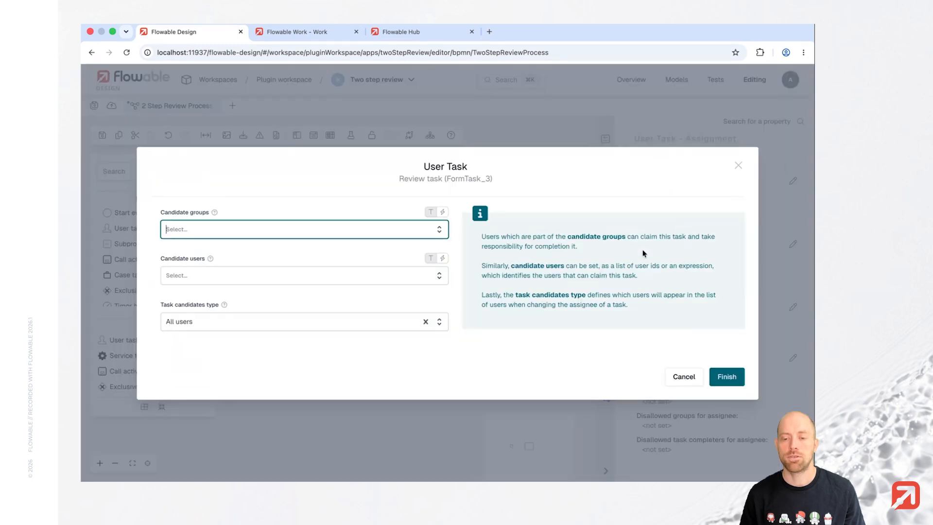
text(flowableUser)
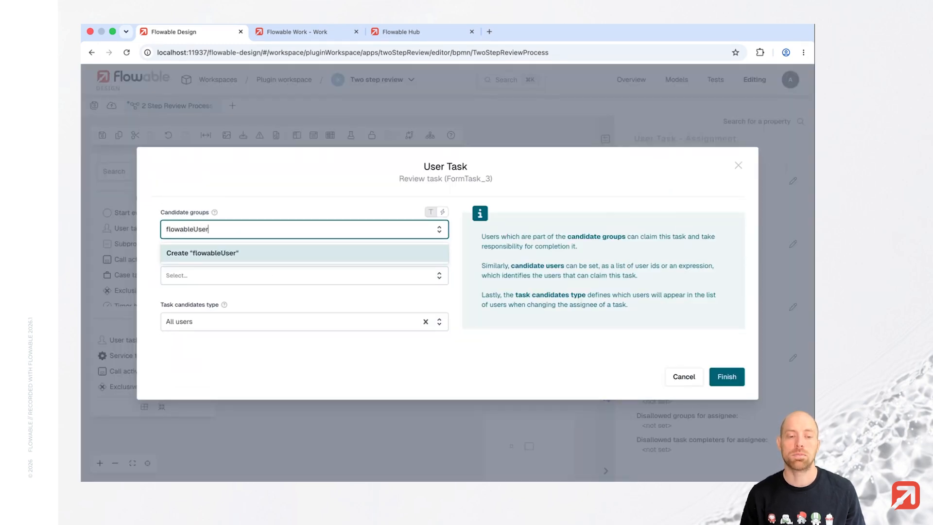
key(Return)
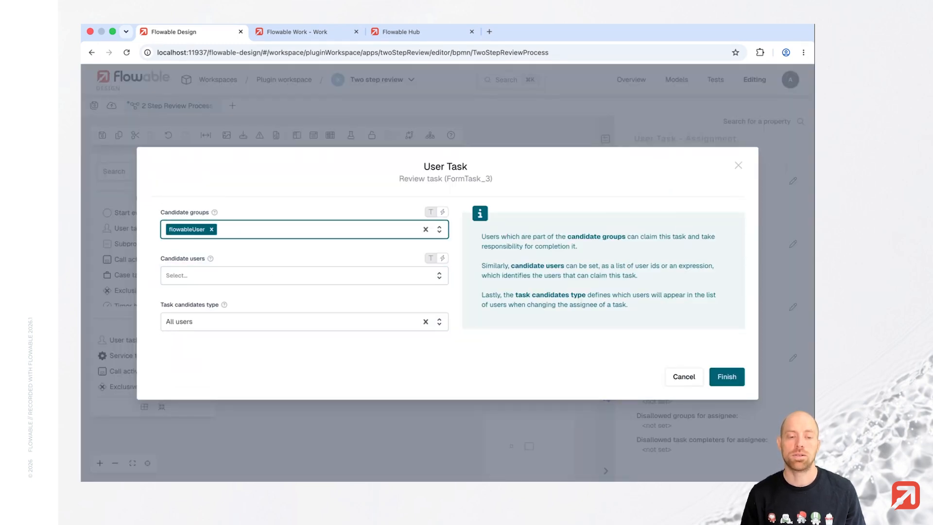
click(729, 375)
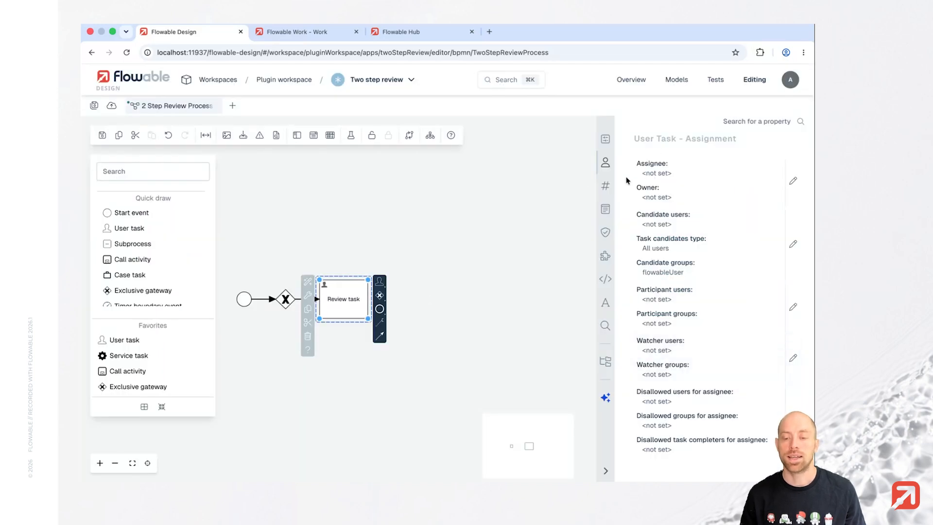
Step: Set the Review task's form reference to the expression ${ reviewForm }
click(604, 146)
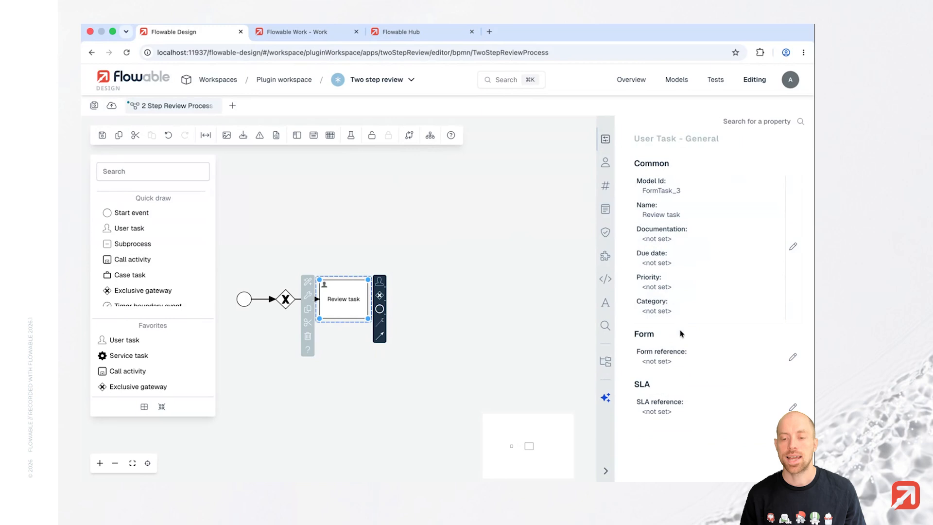
click(793, 359)
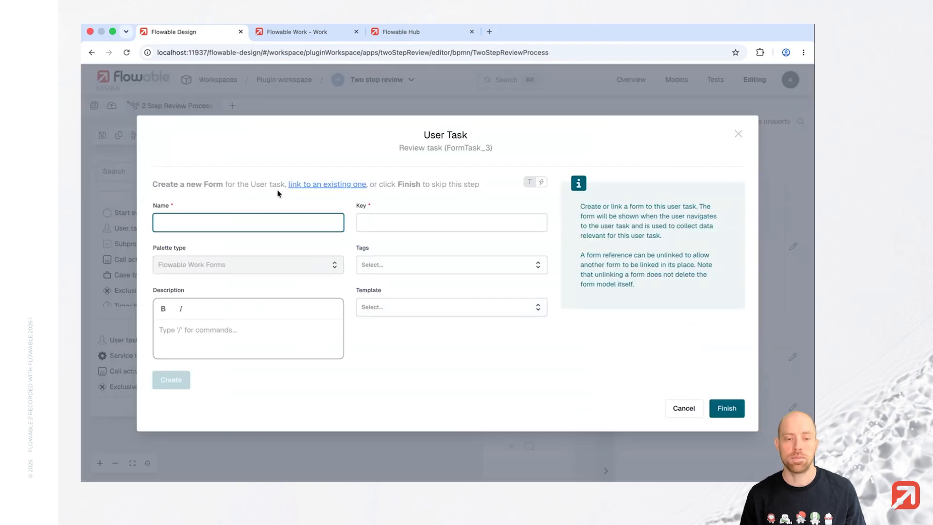
click(541, 182)
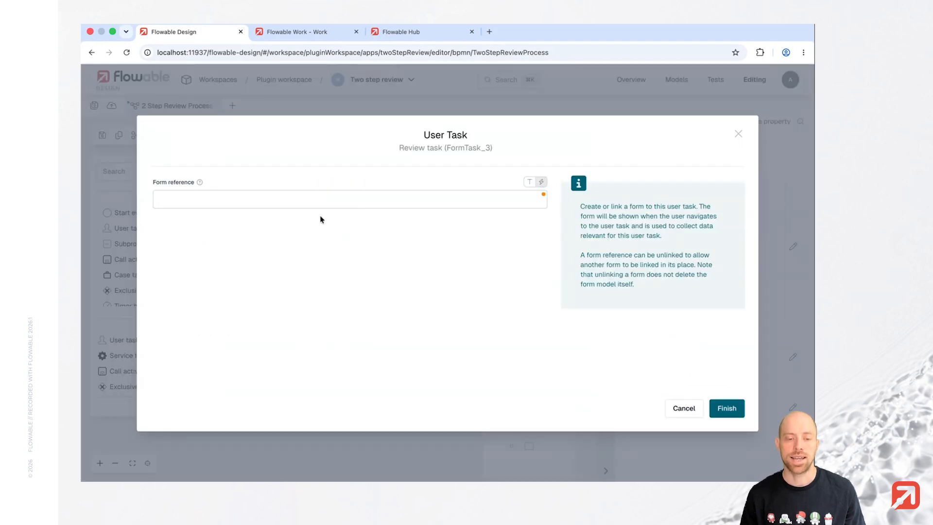
click(321, 198)
text(${ reviewForm)
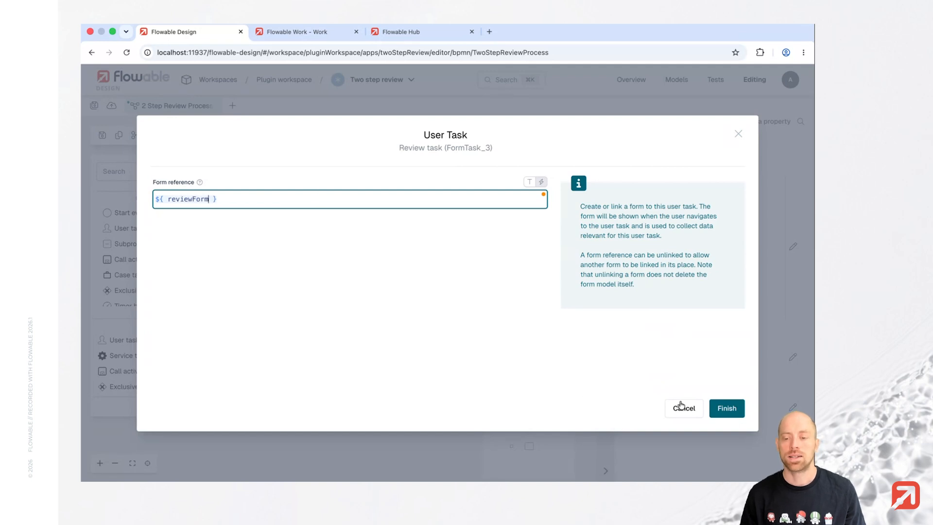
click(718, 410)
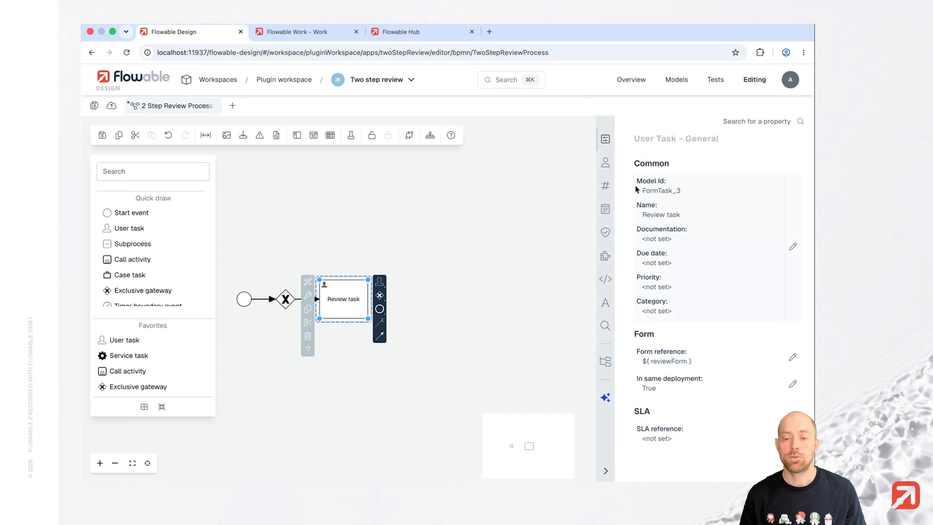
Step: Find the Review task's completer properties and set its Task Completer variable to reviewer1
click(605, 163)
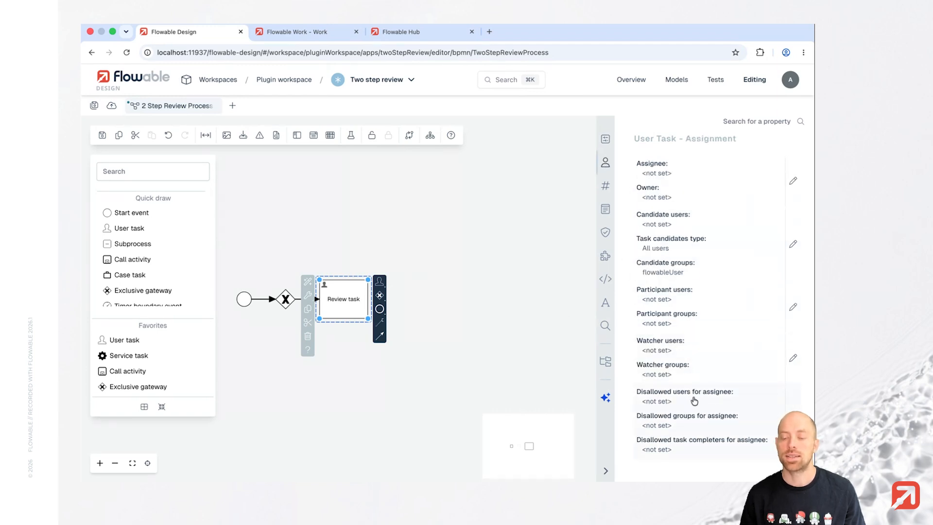
click(761, 122)
text(comple)
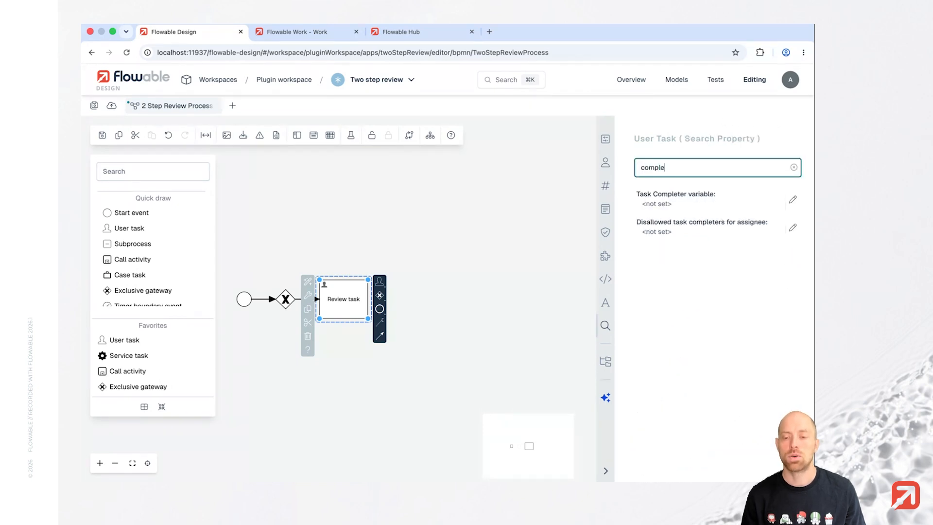
click(706, 196)
click(298, 168)
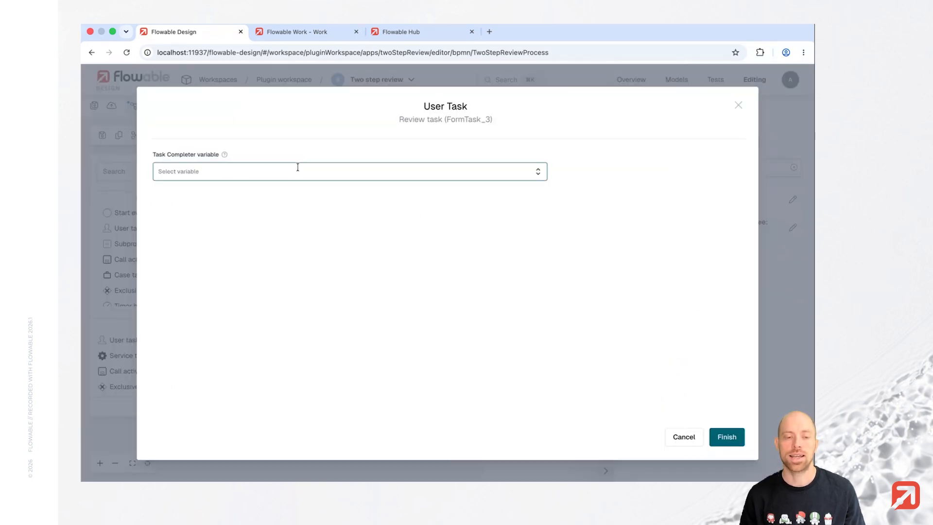
text(reviewer1)
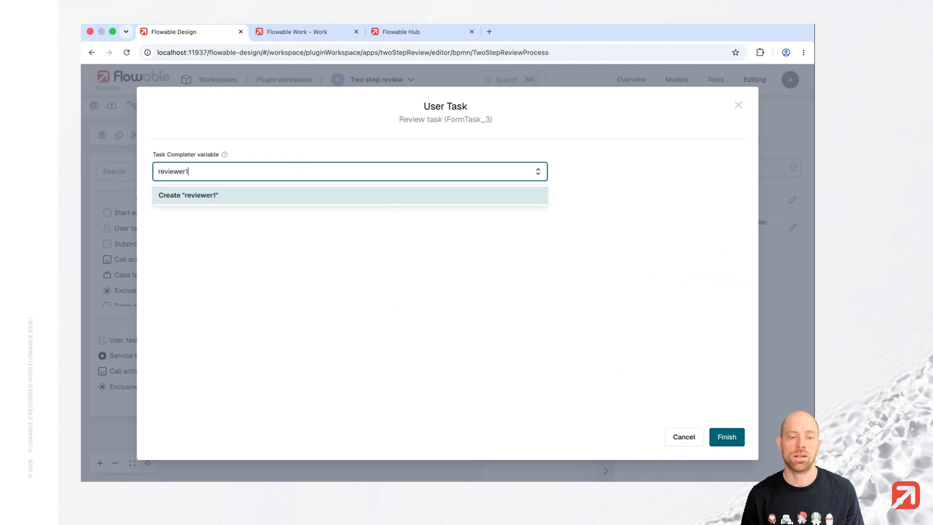
key(Return)
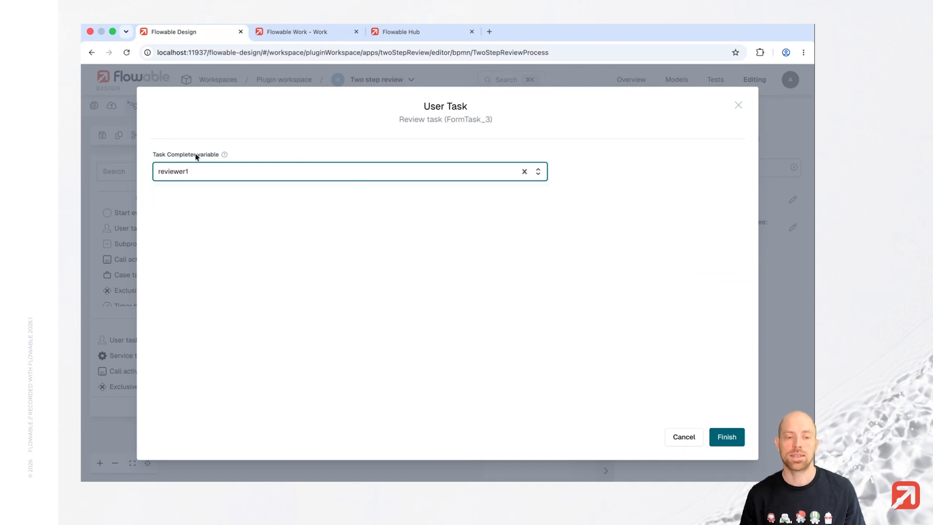
click(723, 435)
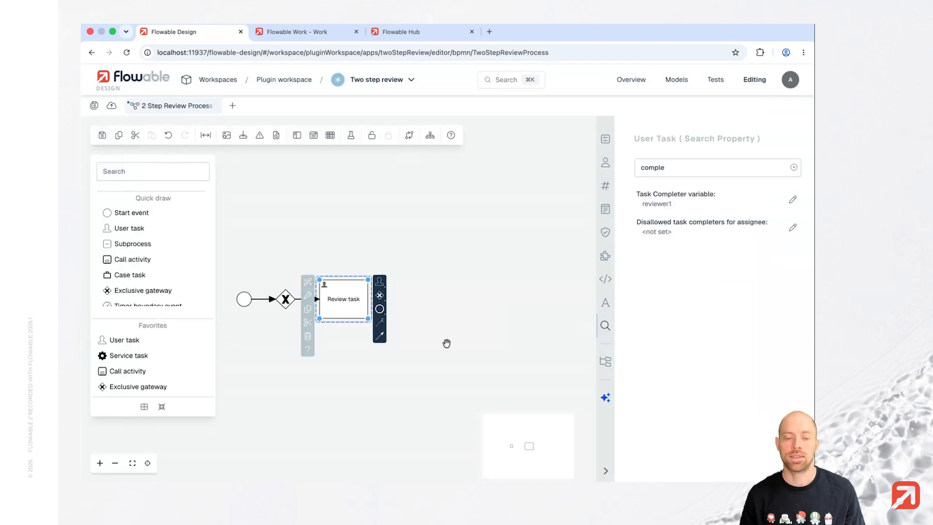
Step: Append an exclusive gateway to the Review task, followed by a user task named "Review 2"
click(380, 294)
click(434, 296)
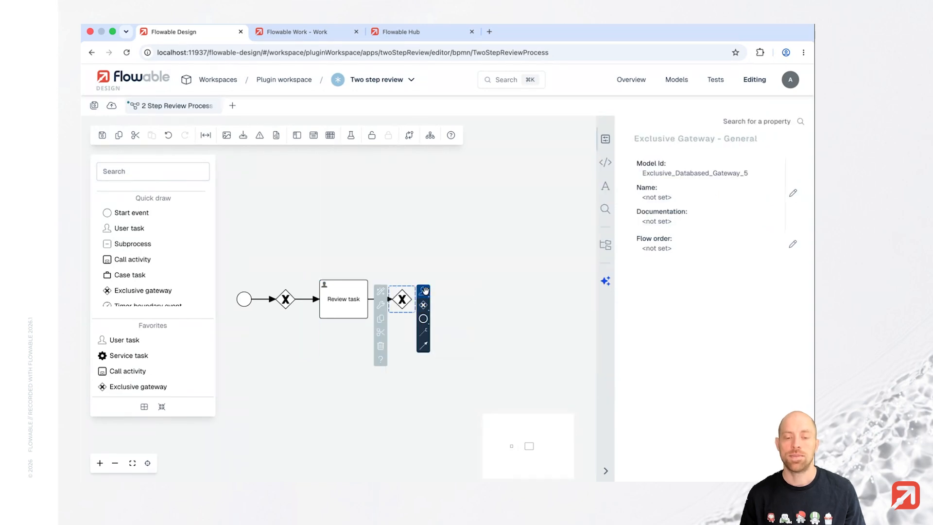
click(426, 290)
click(485, 293)
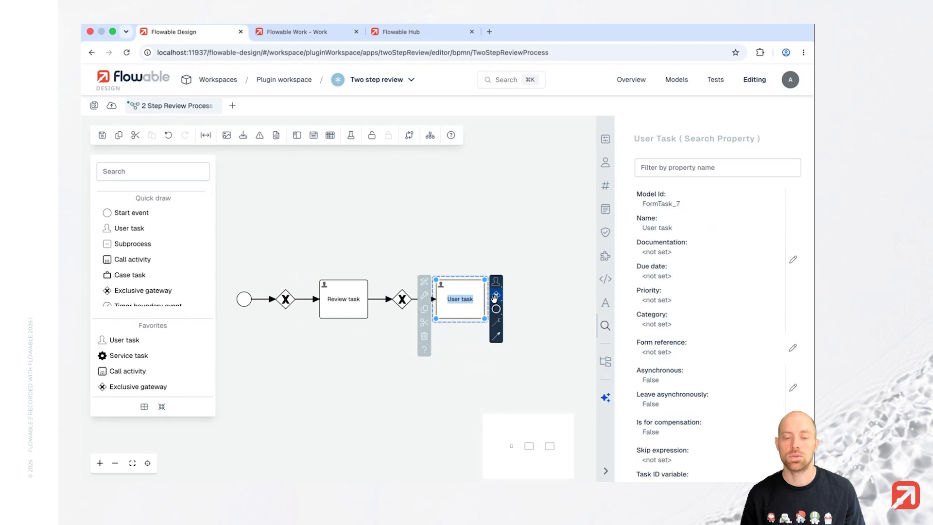
text(Review)
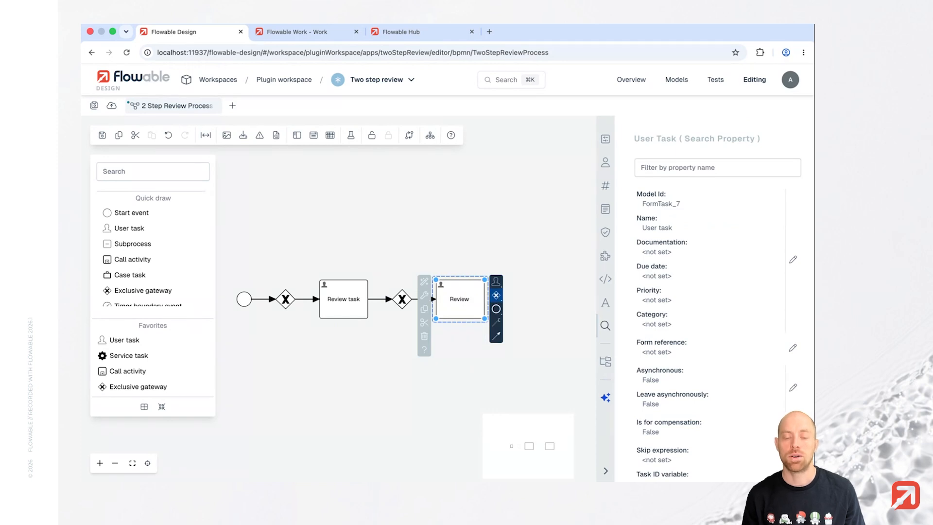
text( 2)
key(Return)
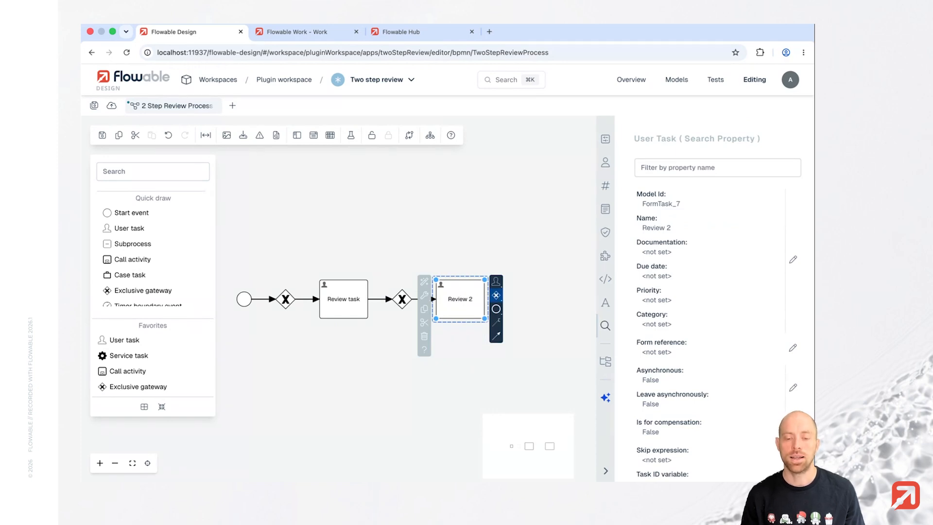
Step: Rename the first user task, between the two gateways, as "Review 1"
double_click(357, 305)
key(Right)
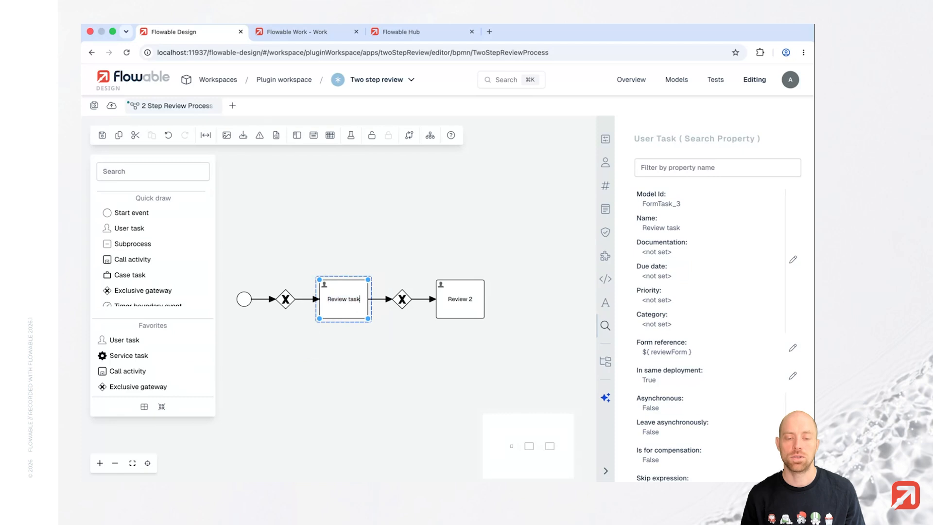
key(BackSpace)
key(BackSpace)
key(BackSpace)
key(BackSpace)
text(1)
key(Return)
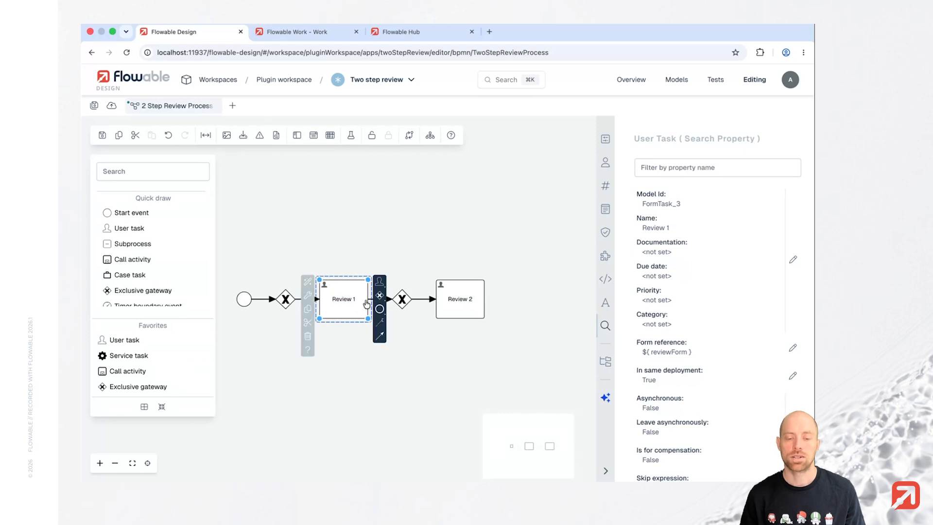
Step: Remove the initiator expression from the Review 2 task's assignee by switching the assignee to a fixed value left empty
click(469, 305)
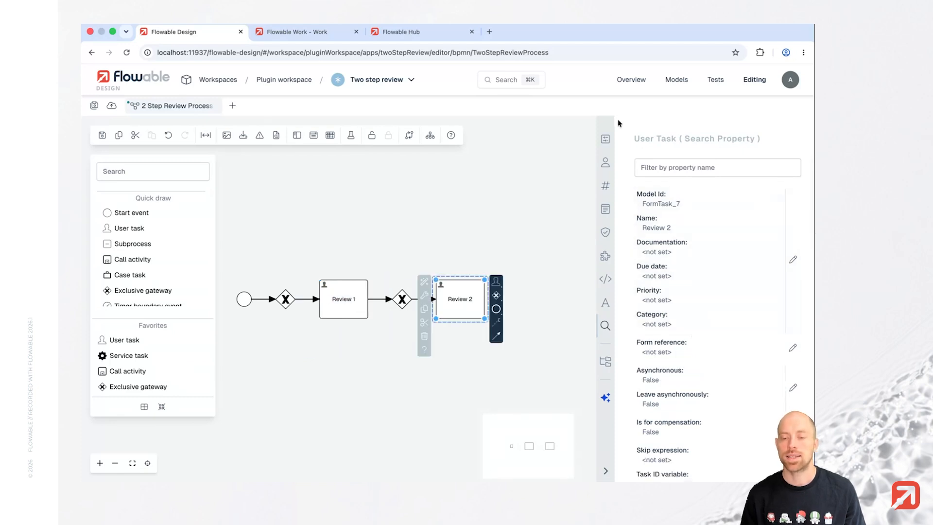
click(610, 164)
click(698, 183)
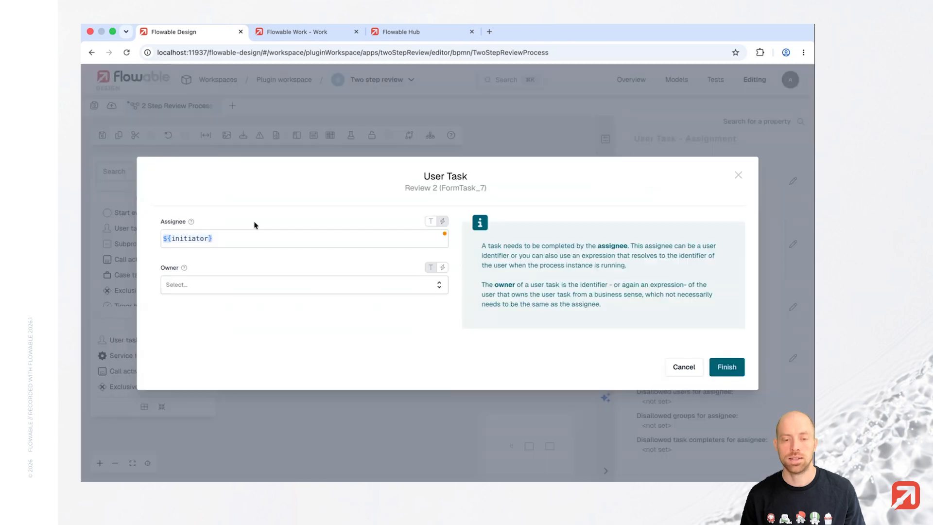
click(430, 220)
click(730, 369)
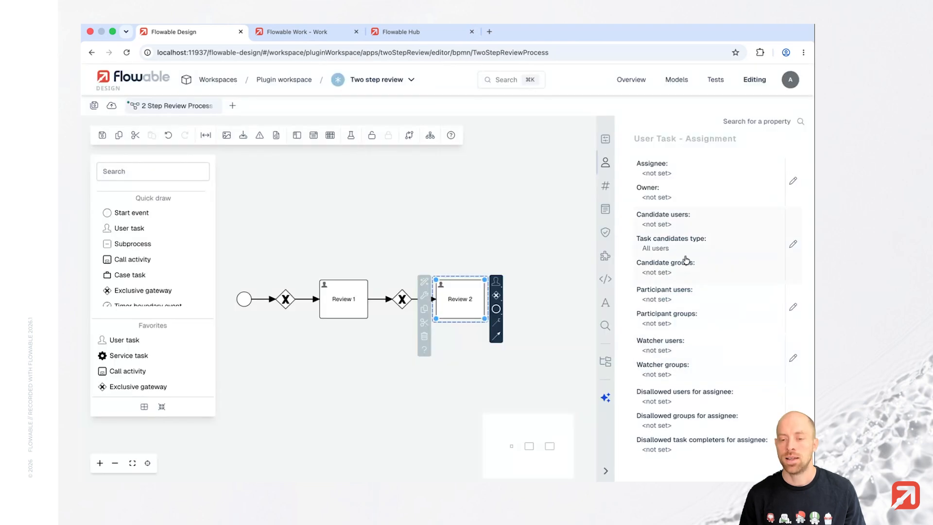
Step: Assign the Review 2 task to the candidate group flowableUser
click(681, 247)
text(flowableUser)
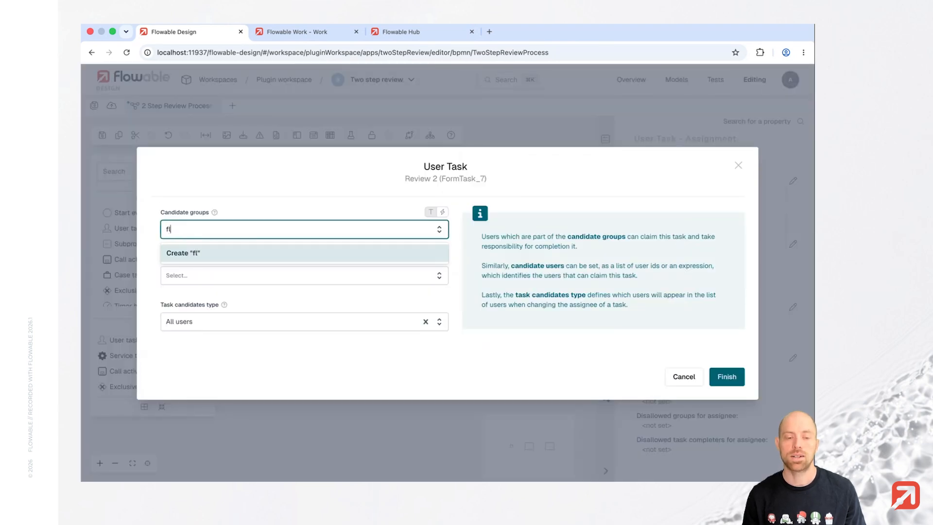
key(Return)
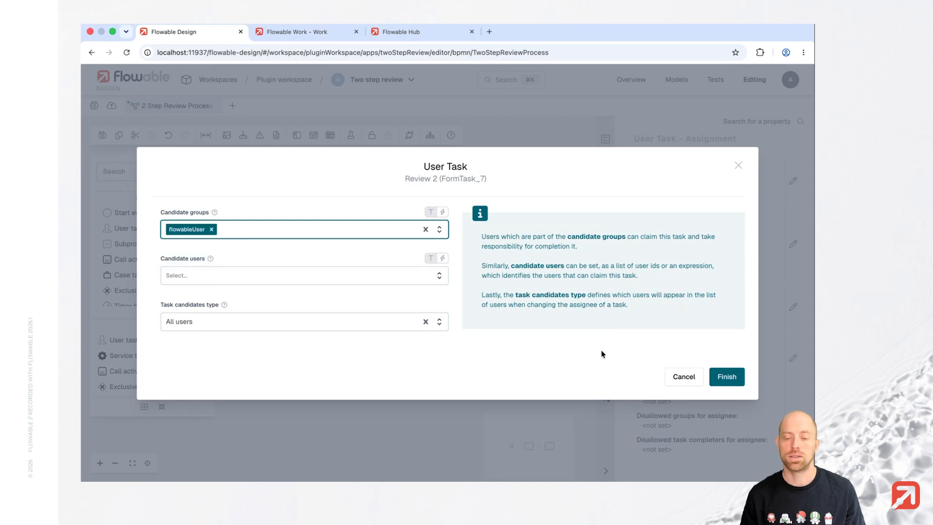
click(727, 378)
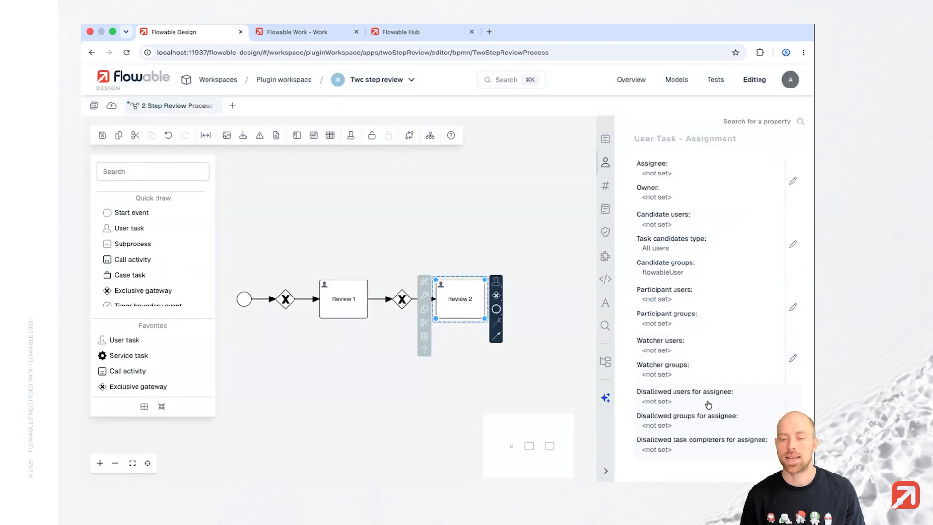
Step: Add reviewer1 to the Review 2 task's disallowed users for assignee
click(708, 404)
click(226, 216)
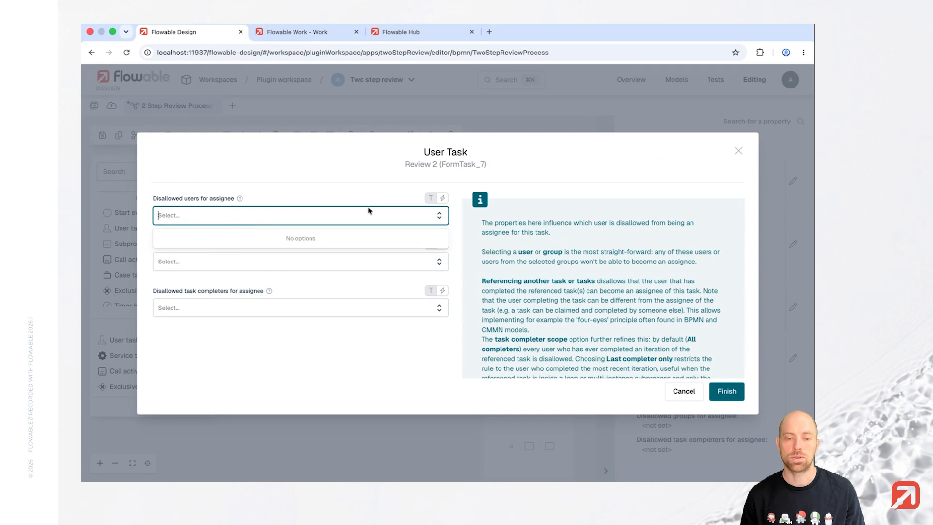
text(revi)
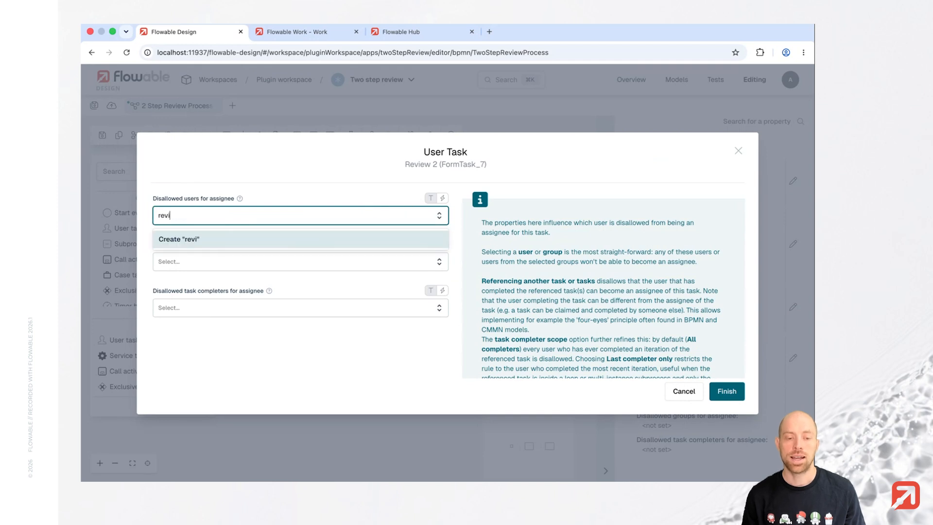
text(ewer1)
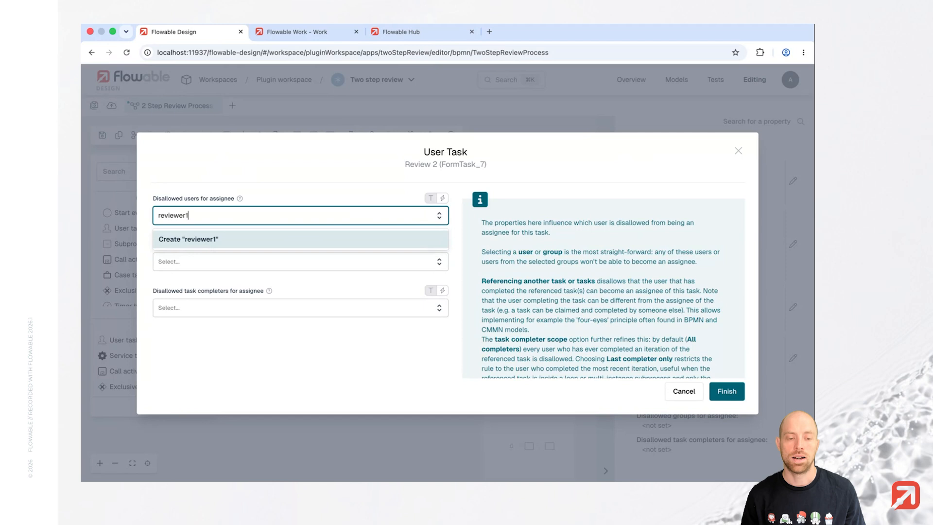
key(Return)
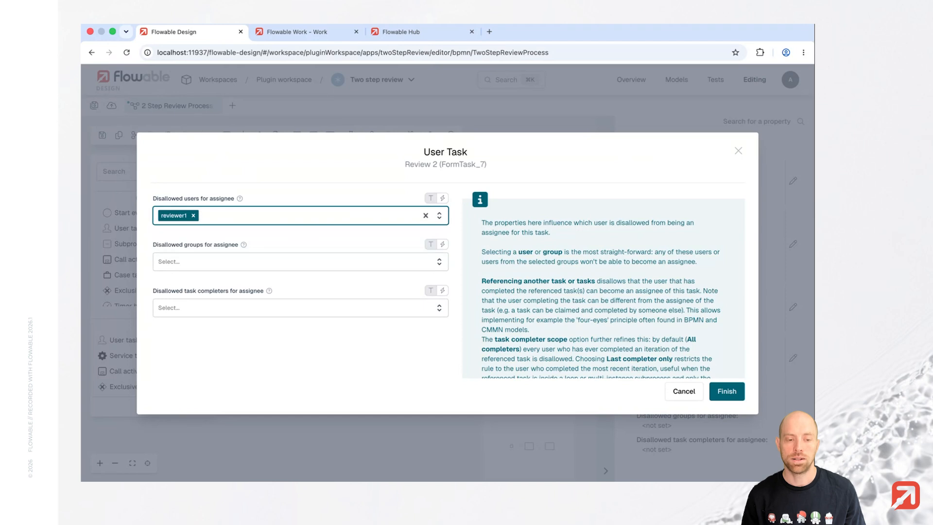
click(710, 396)
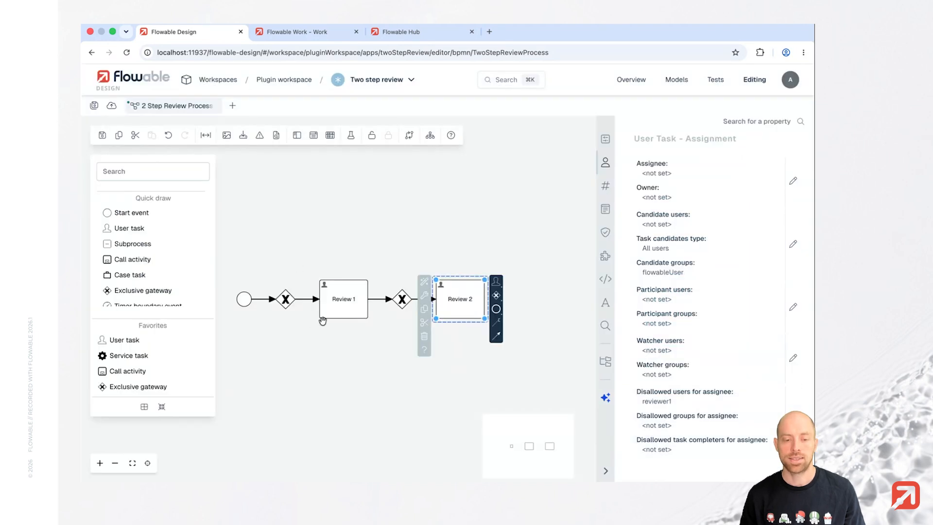
Step: Look up the Review 1 task's completer properties by filtering its properties for "compl"
click(345, 312)
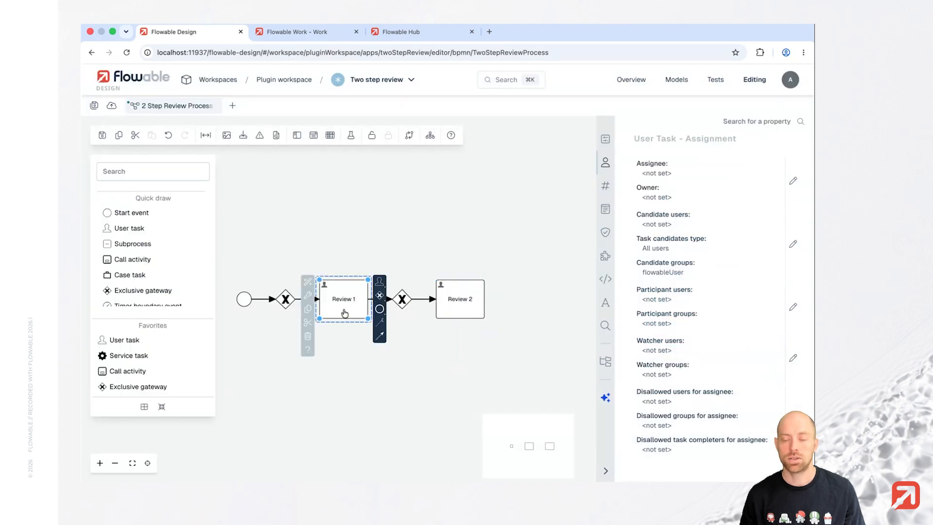
click(775, 122)
text(compl)
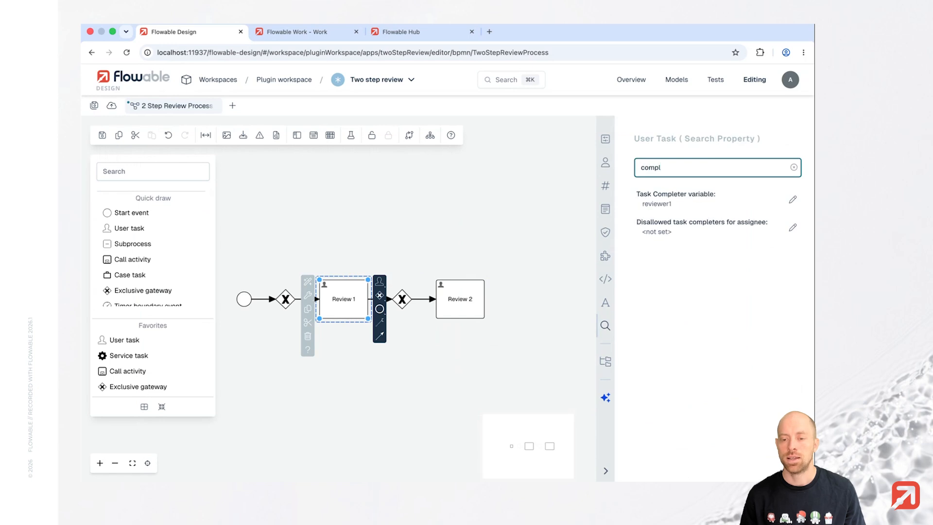
Step: Add an exclusive gateway after Review 2 and a connected user task placed below Review 1
click(460, 309)
click(497, 295)
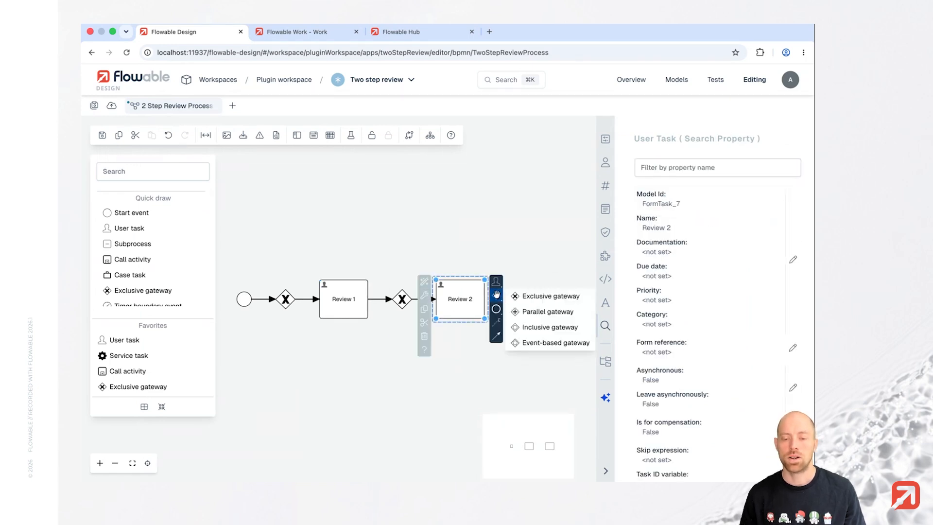
click(525, 297)
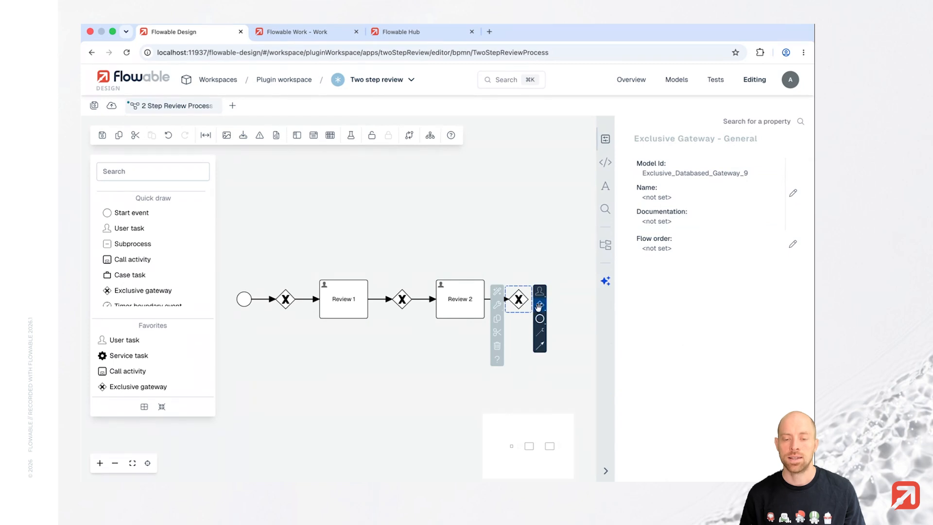
drag(539, 290, 340, 367)
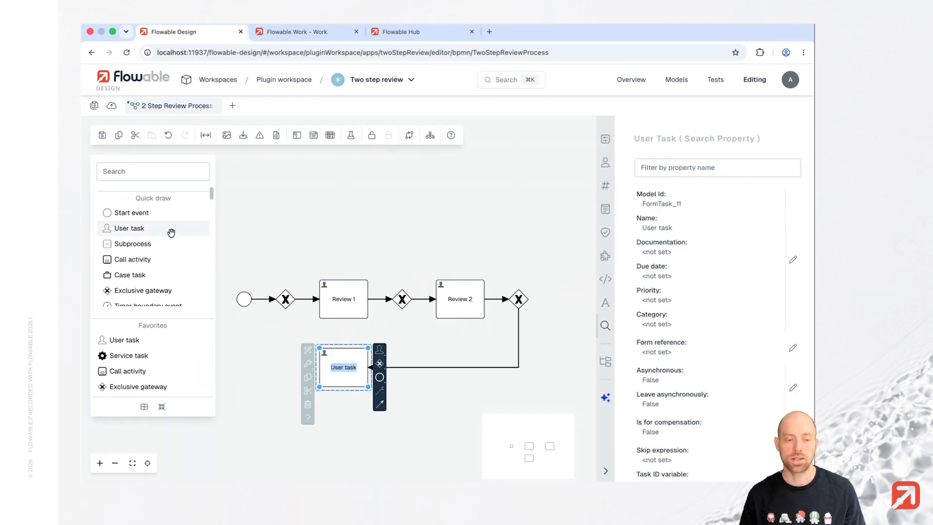
Step: Insert a second exclusive gateway on the flow leading into the new user task, below the gateway that follows Review 1
click(143, 173)
text(excl)
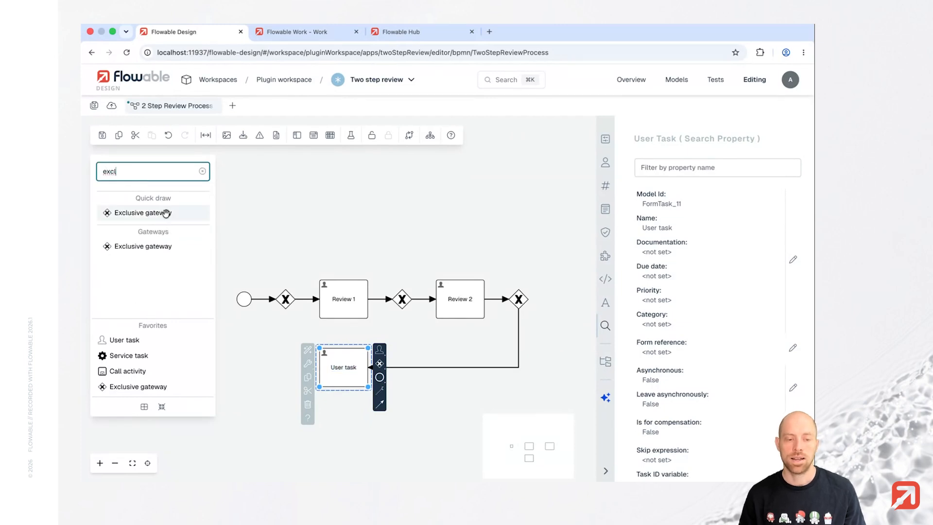
mouse_move(165, 213)
mouse_down()
mouse_move(423, 367)
mouse_move(400, 367)
mouse_move(407, 375)
mouse_up()
Step: Connect the gateway after Review 1 to the one below it, and the new user task back to the gateway before Review 1
click(402, 304)
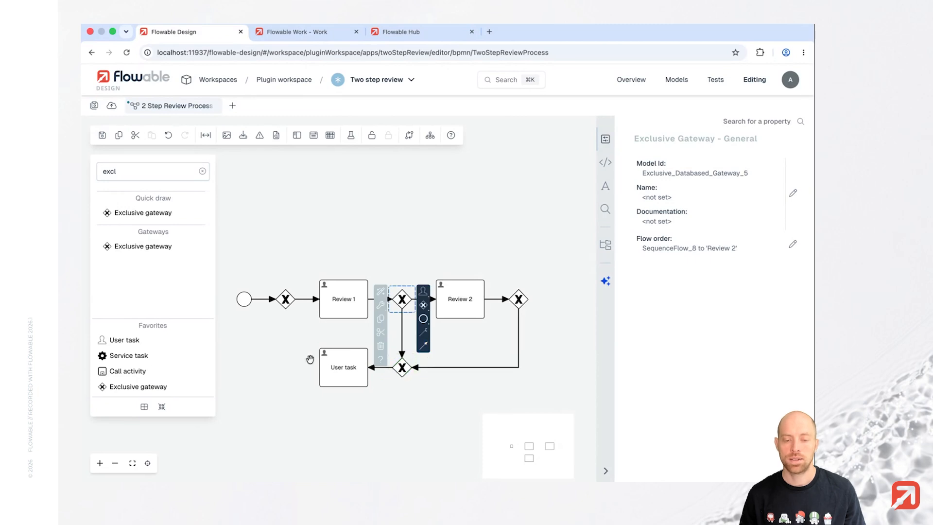
click(371, 375)
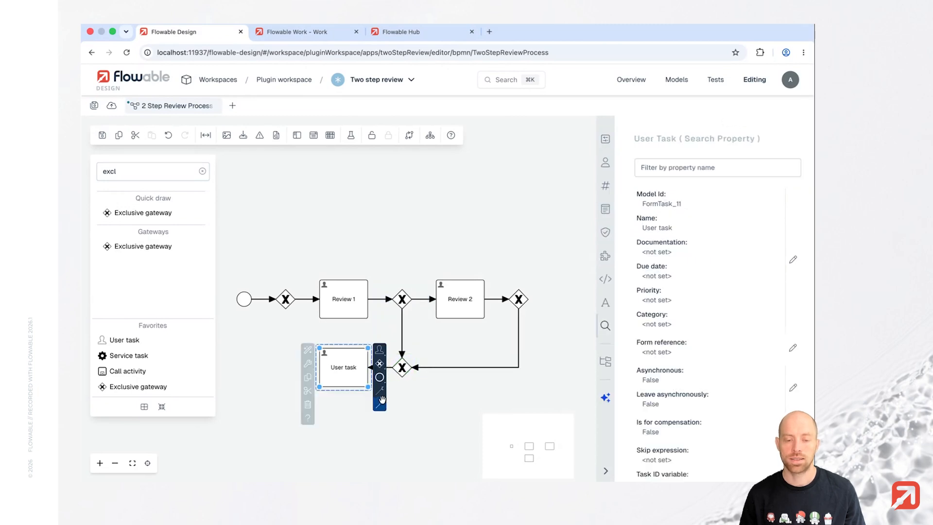
drag(379, 403, 285, 299)
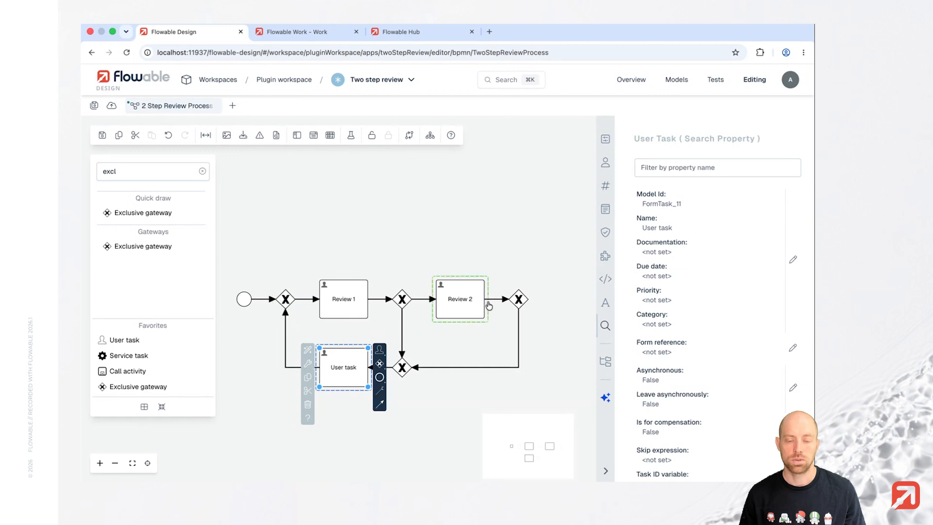
Step: Set the Review 2 task's form reference to the expression ${ reviewForm }
click(467, 305)
click(610, 141)
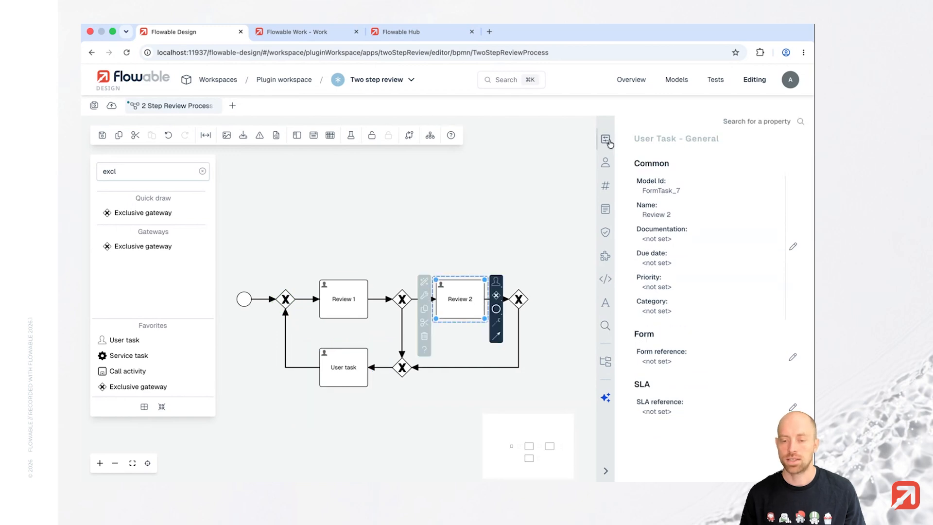
click(700, 362)
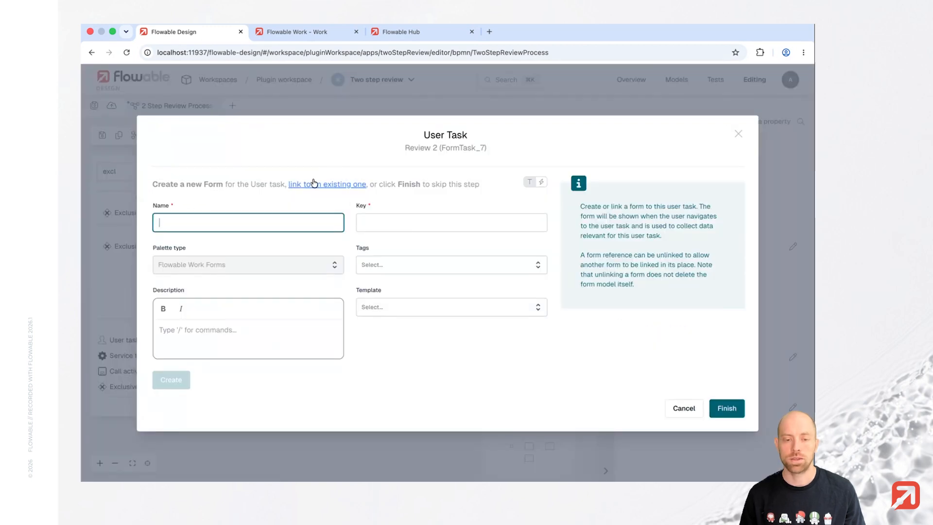
click(542, 182)
click(435, 199)
text(${reviewForm)
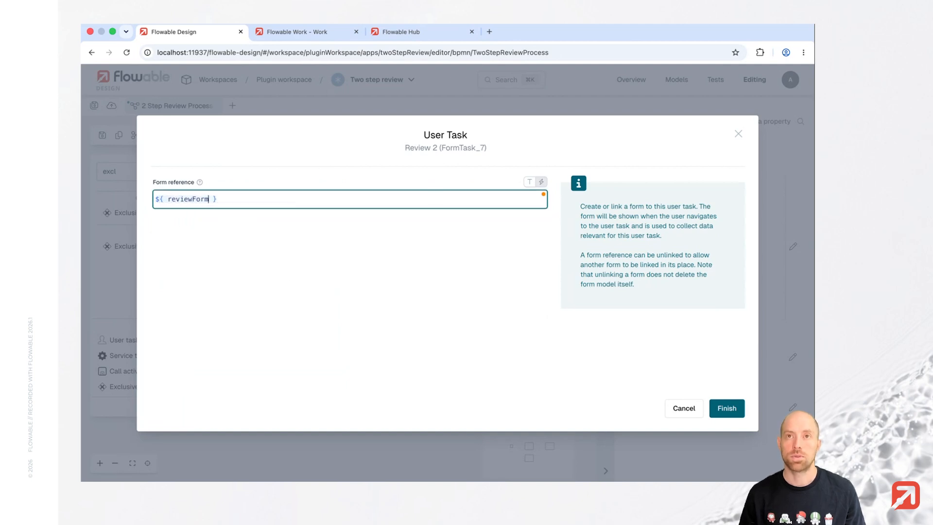
click(727, 408)
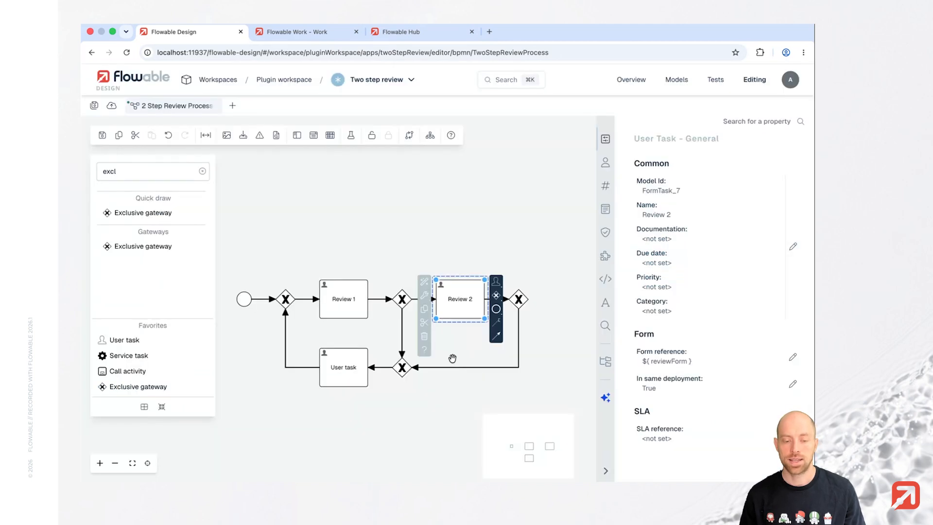
Step: Rename the user task below Review 1 as "Refine task"
click(340, 373)
double_click(336, 373)
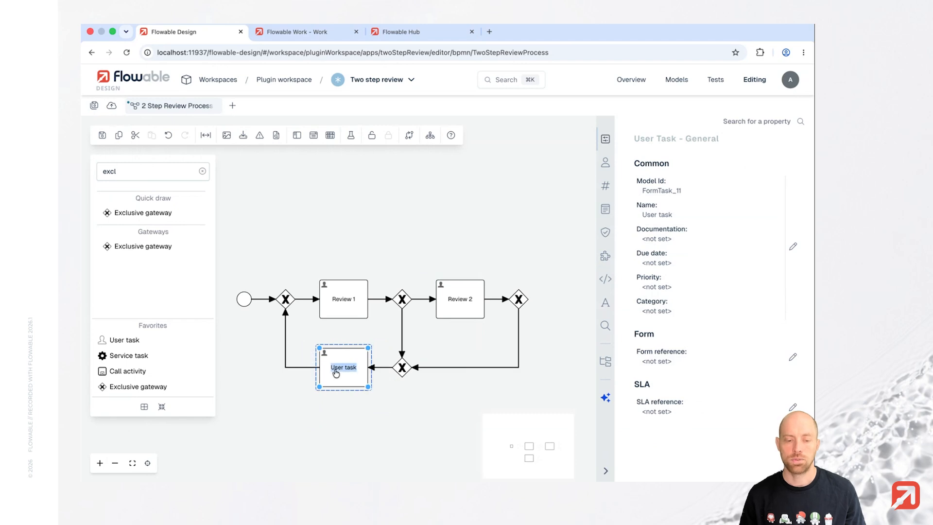
text(Refine task)
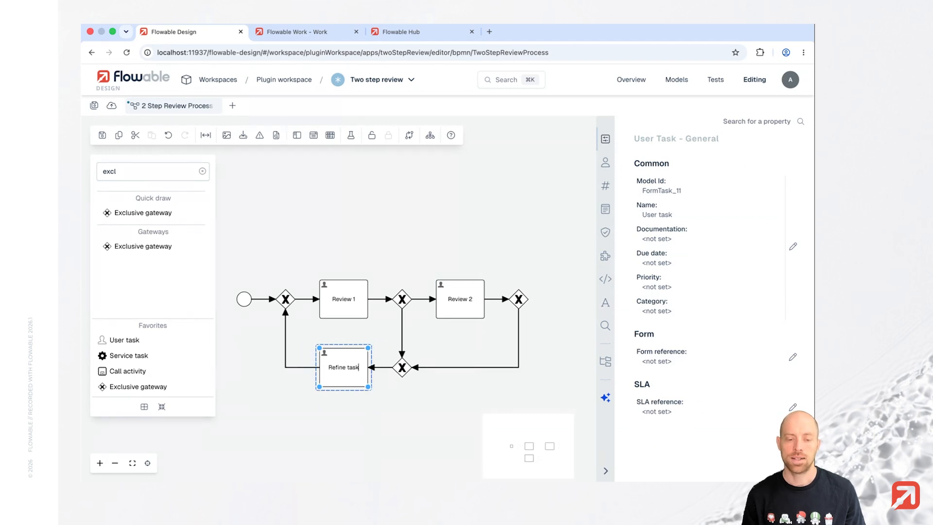
key(Return)
Step: Set the Refine task's form reference to the expression ${ refineForm }
click(684, 367)
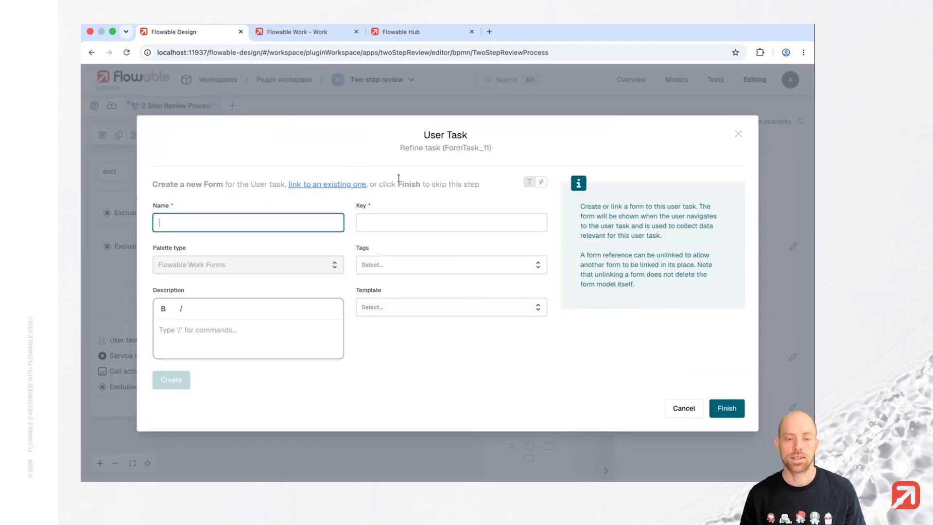
click(537, 185)
click(429, 198)
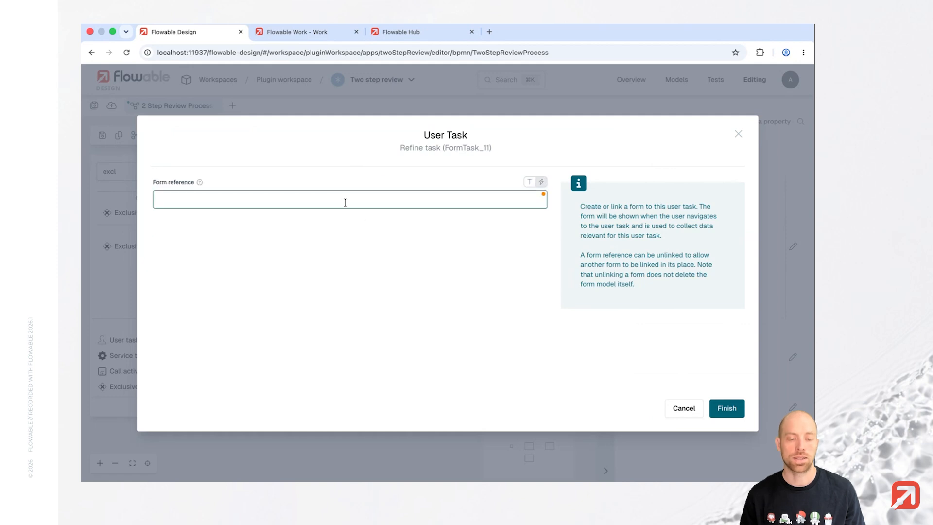
text(${ refineForm)
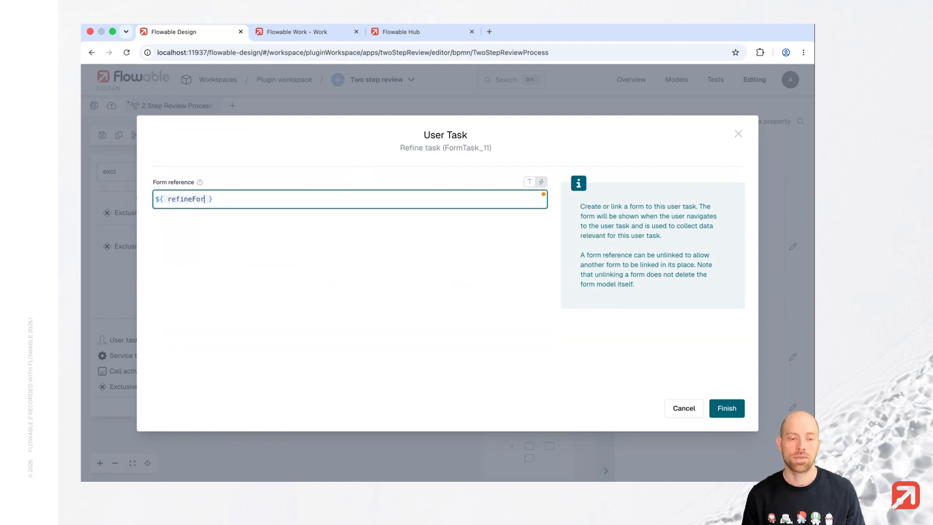
click(739, 410)
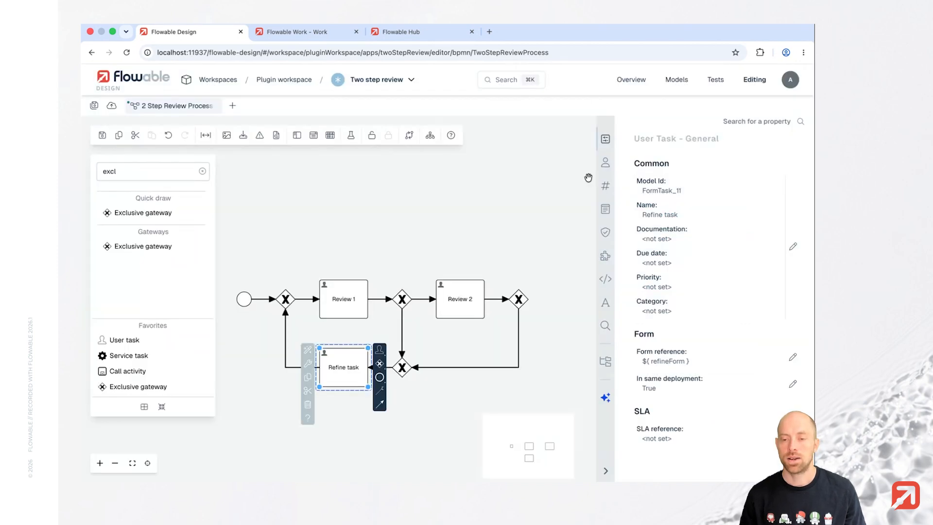
Step: Set the Refine task's assignee expression to ${root.initiator}
click(606, 163)
click(671, 173)
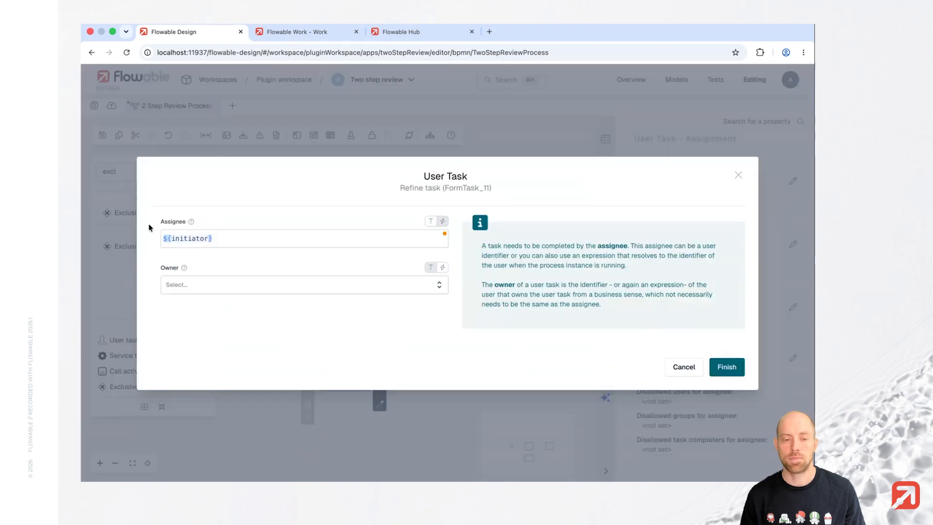
triple_click(172, 239)
key(Left)
key(Right)
key(Right)
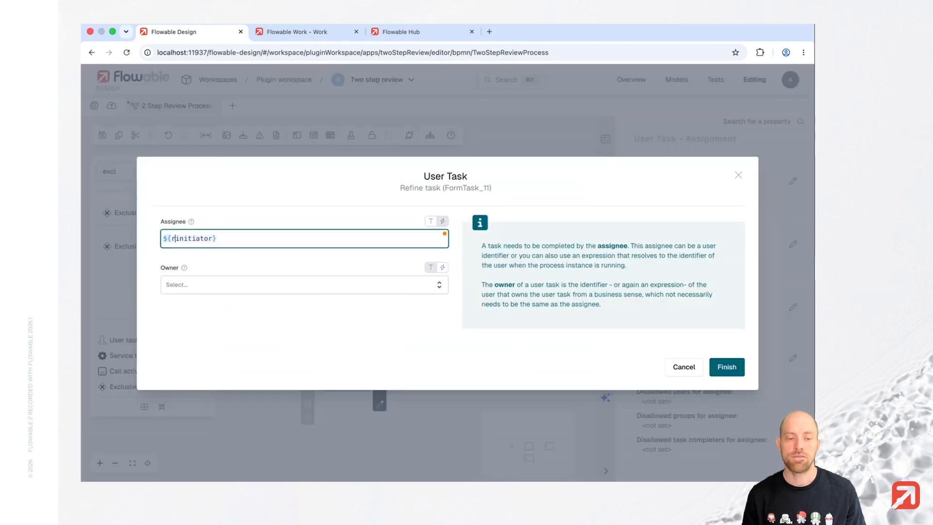
text(root.)
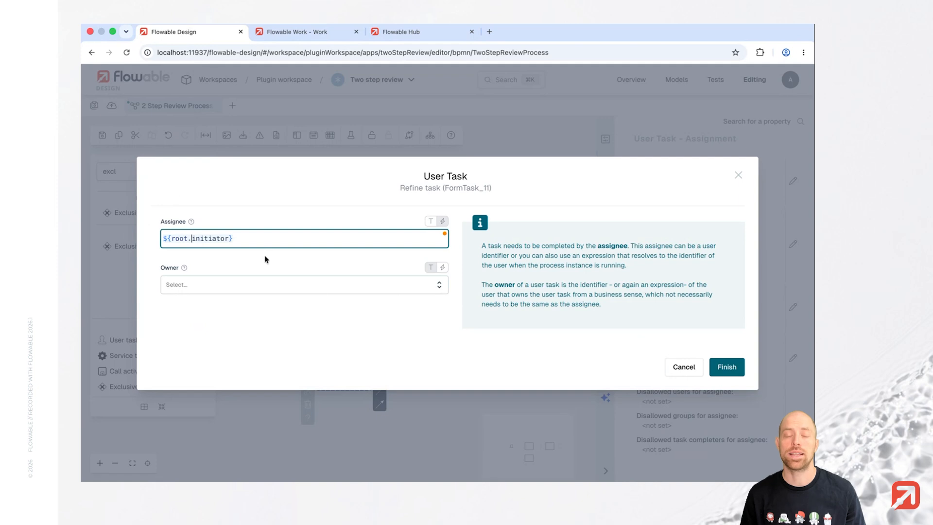
click(723, 367)
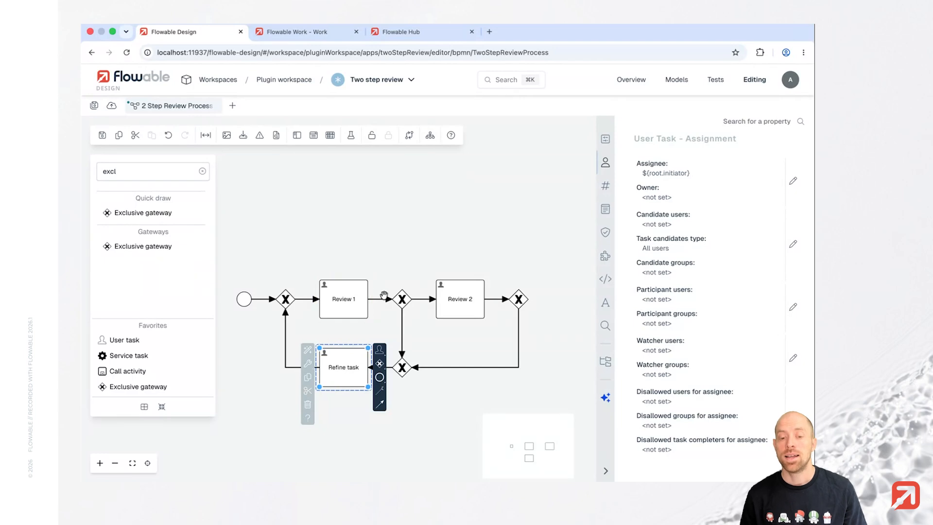
Step: Add an end event after the exclusive gateway that follows Review 2
click(518, 299)
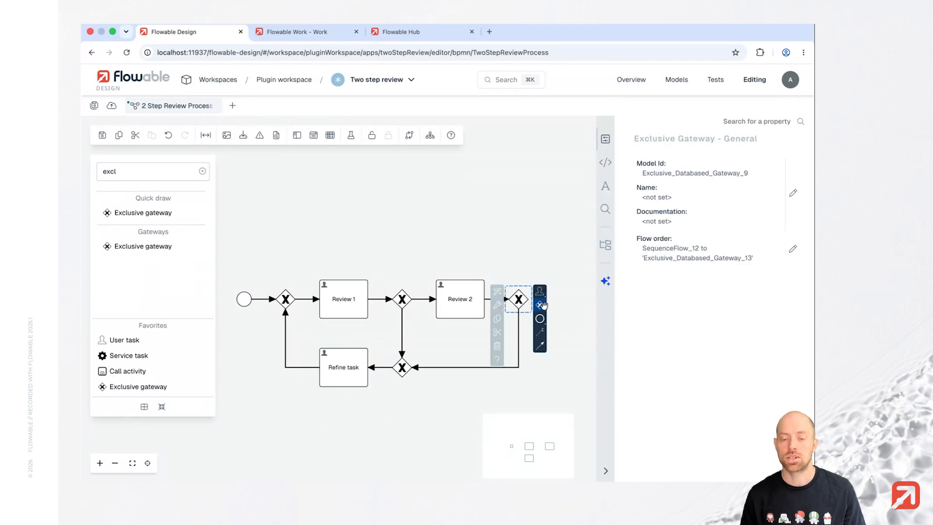
click(539, 319)
click(575, 319)
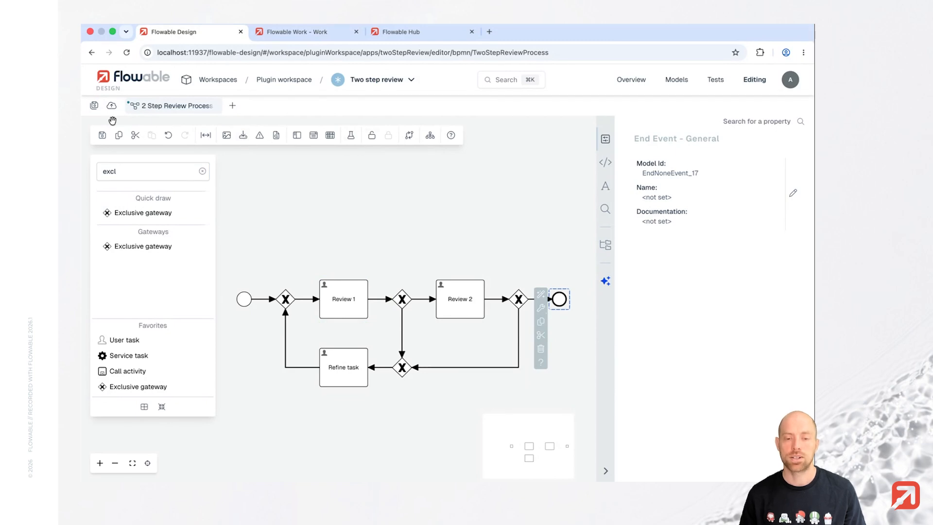
Step: Widen the horizontal spacing before Review 2 and before the end event with the spacing tool
scroll(390, 248, right, 1)
click(206, 136)
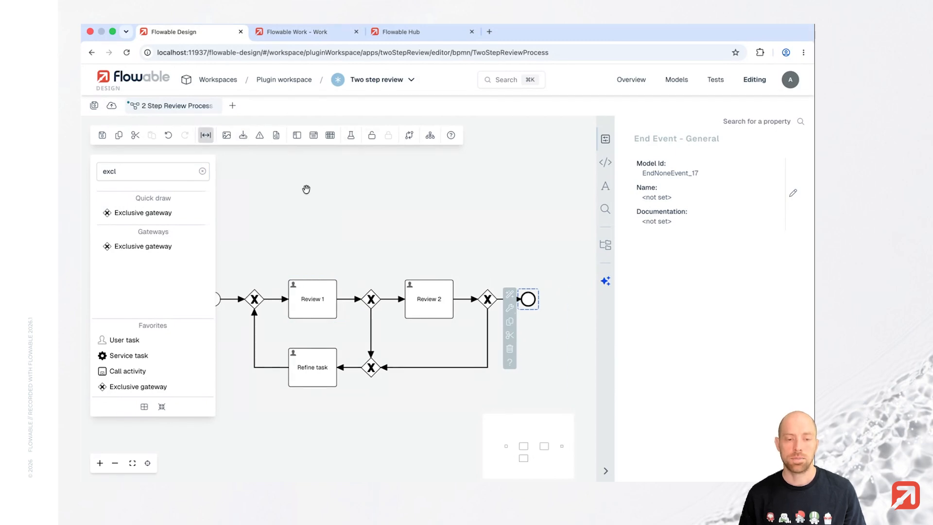
drag(387, 266, 400, 268)
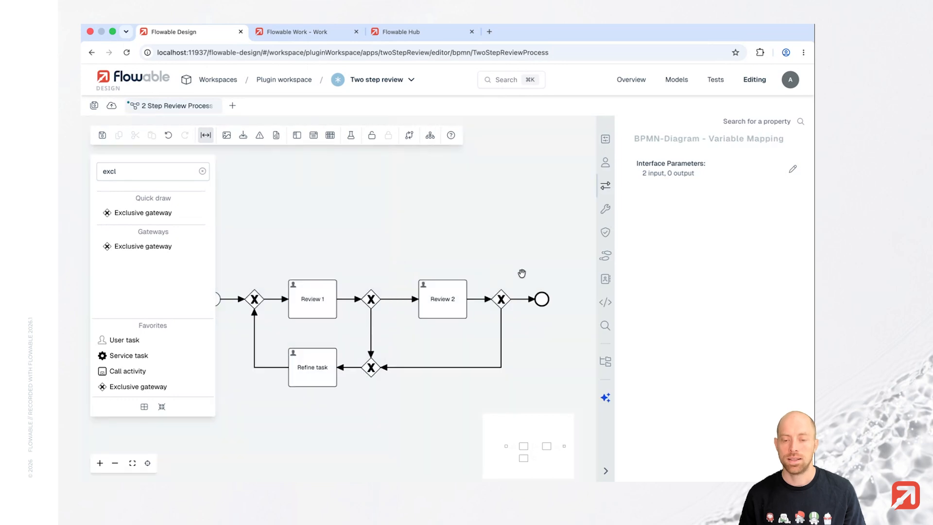
drag(522, 273, 532, 275)
Step: Name the exclusive gateways after Review 1 and Review 2 "Successful?"
click(371, 305)
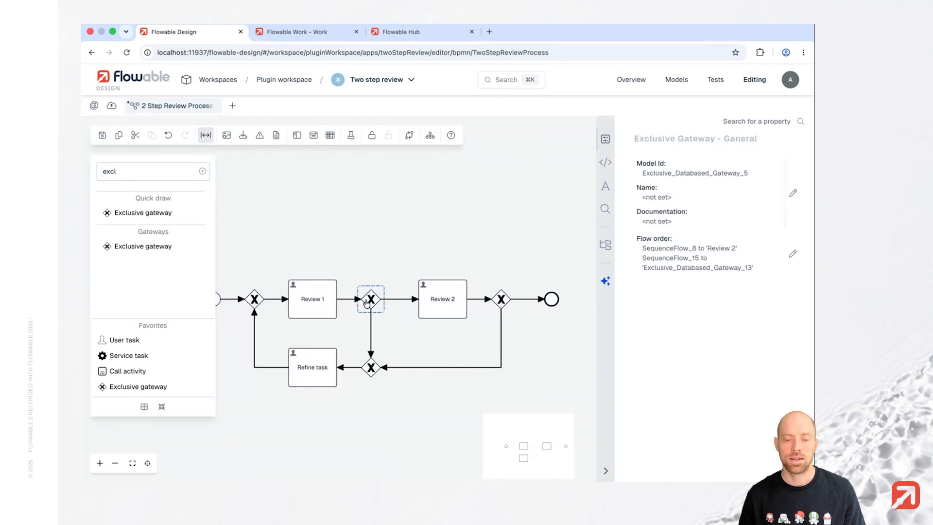
text(Successful)
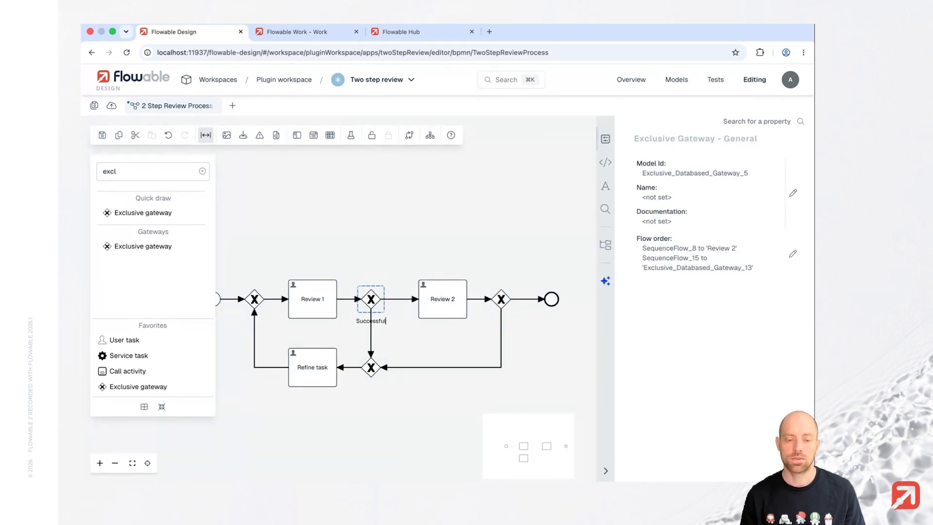
text(?)
key(Return)
click(501, 304)
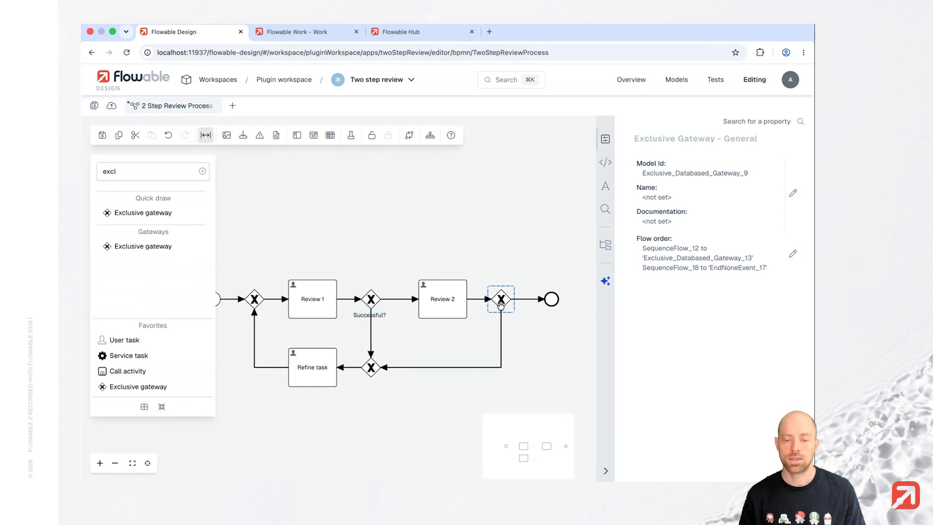
text(Successful)
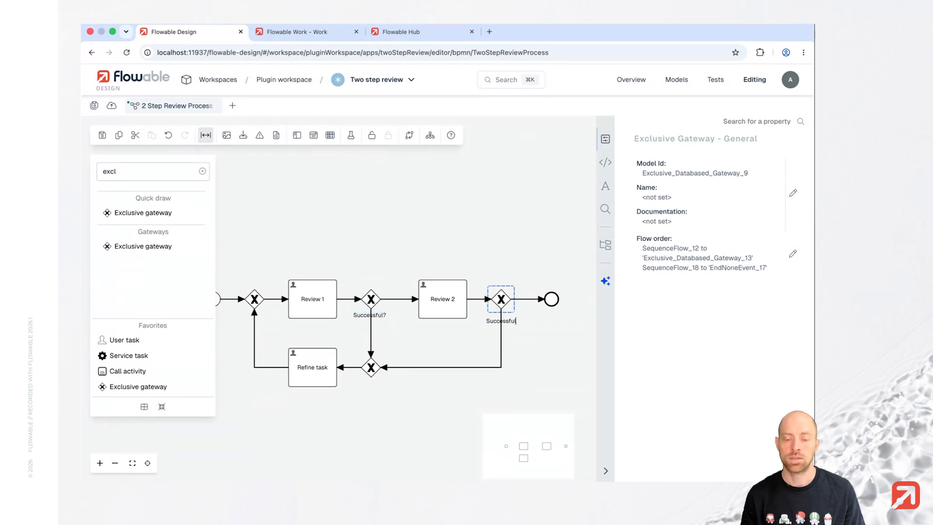
text(?)
key(Return)
Step: Shift the lower row of the diagram slightly up and move both "Successful?" labels above their gateways
mouse_move(497, 316)
mouse_down()
mouse_move(498, 297)
mouse_move(498, 311)
mouse_up()
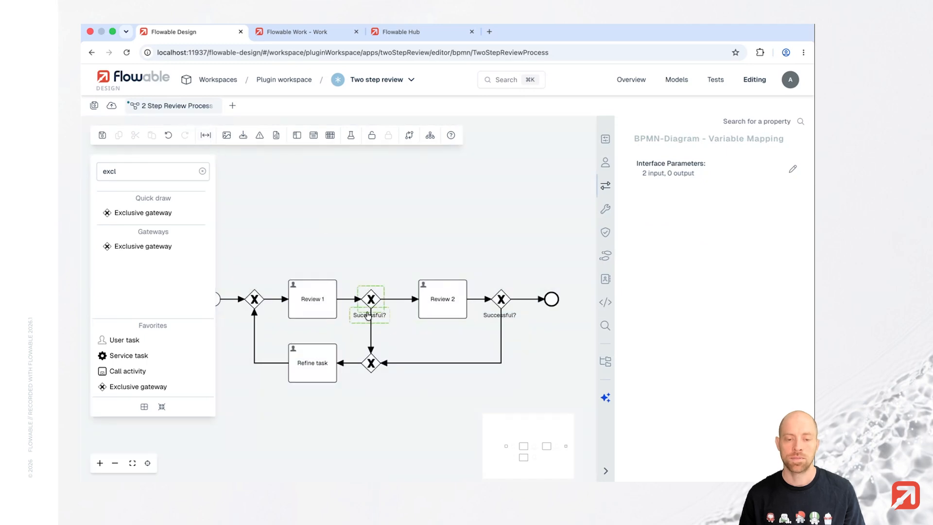
drag(370, 315, 370, 279)
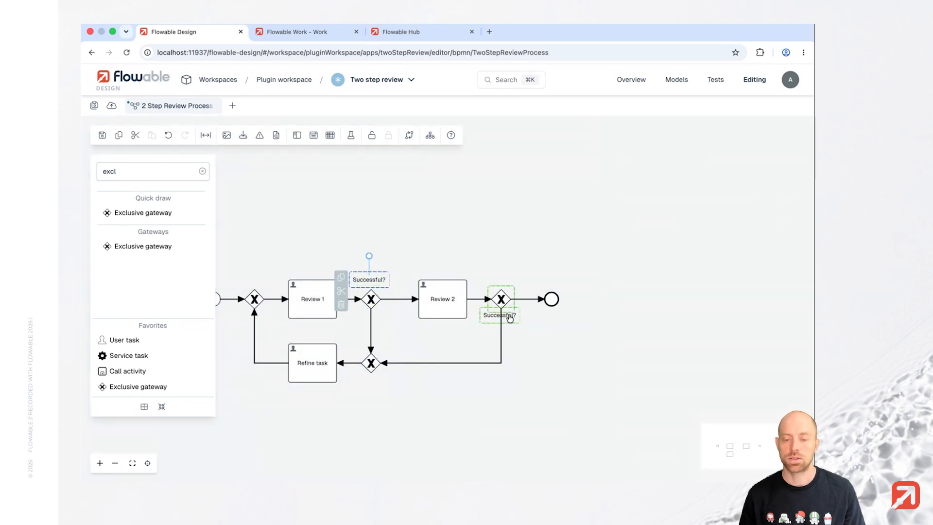
drag(510, 318, 509, 279)
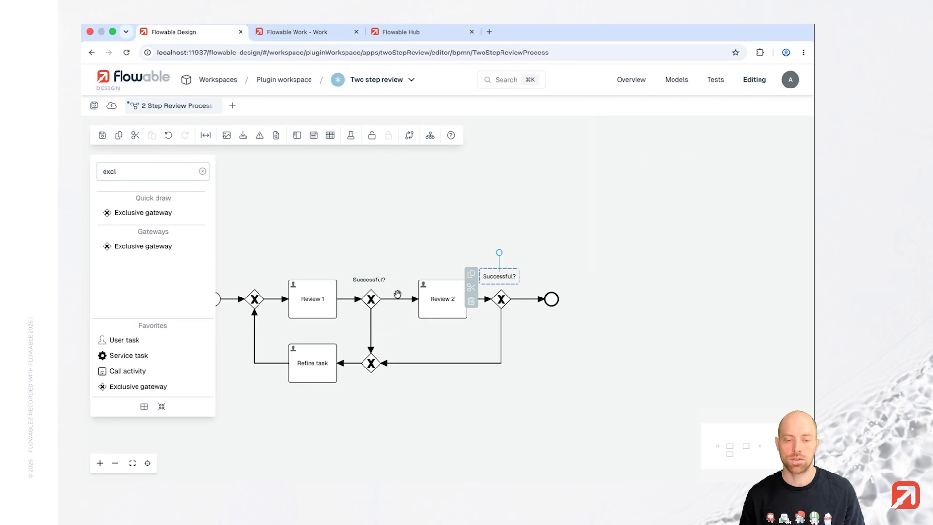
Step: Label the flow from the first "Successful?" gateway to Review 2 and the flow from the second gateway to the end event "Yes"
click(398, 300)
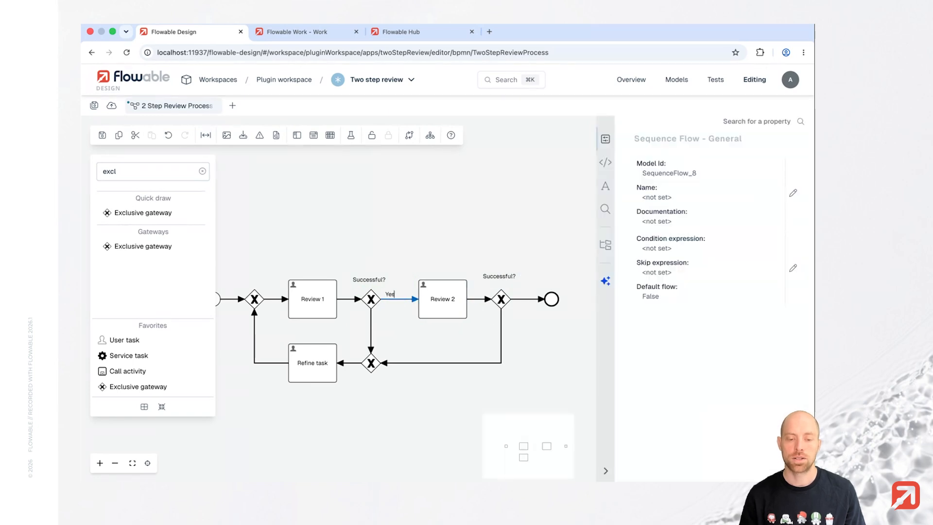
key(Return)
click(529, 294)
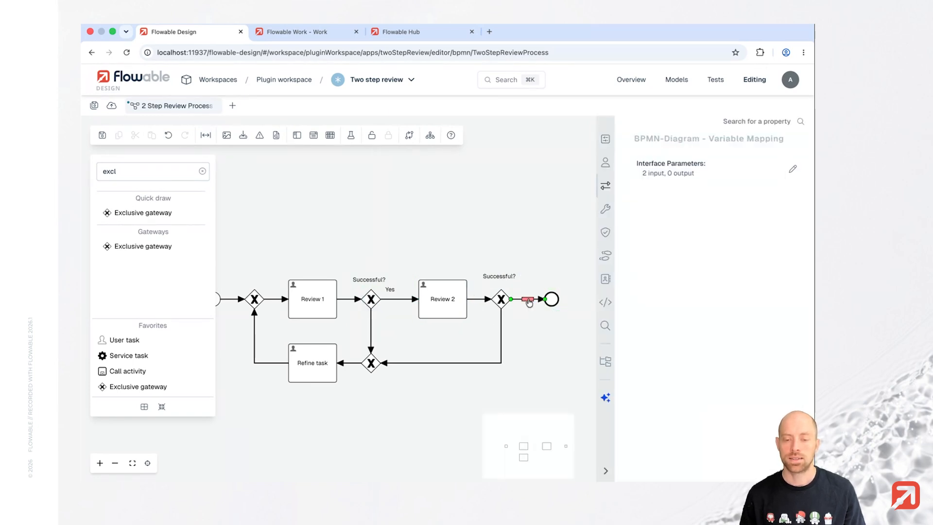
click(529, 301)
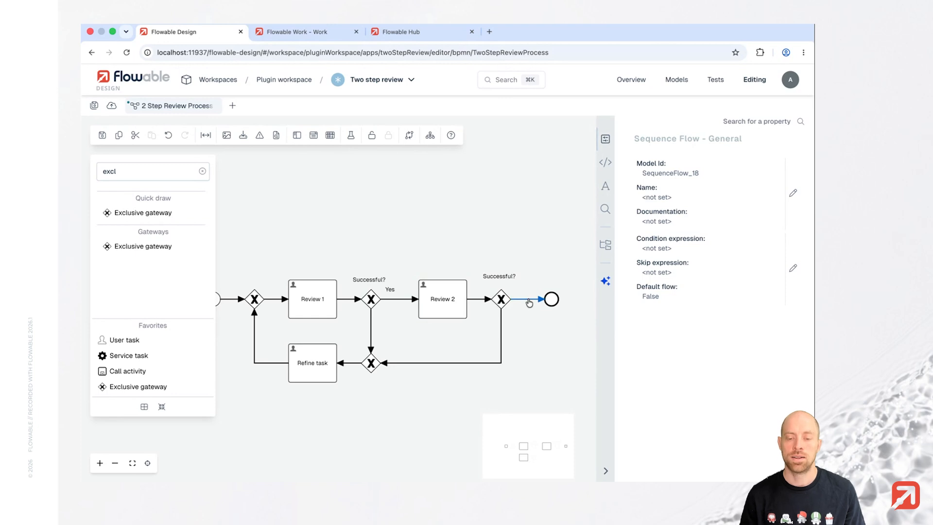
text(Yes)
key(Return)
Step: Make both "Yes" sequence flows the default flow of their gateways
click(651, 296)
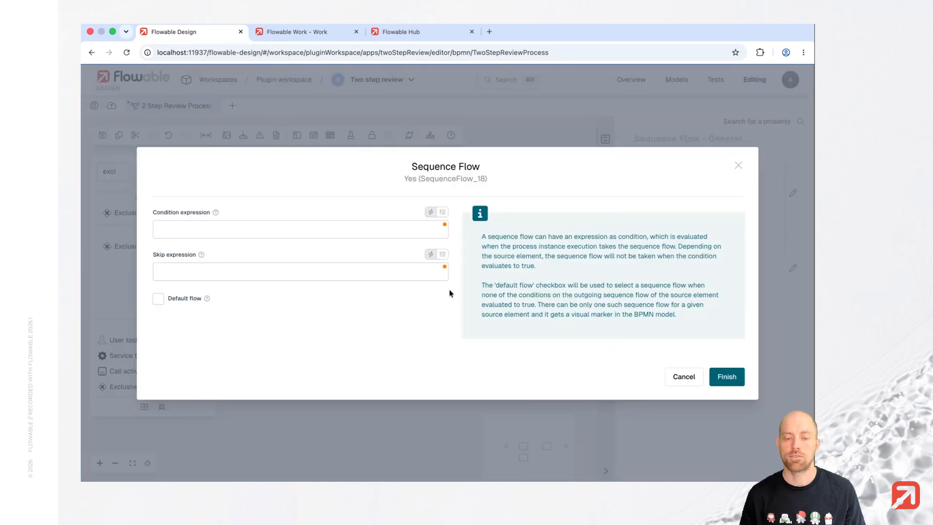
click(158, 299)
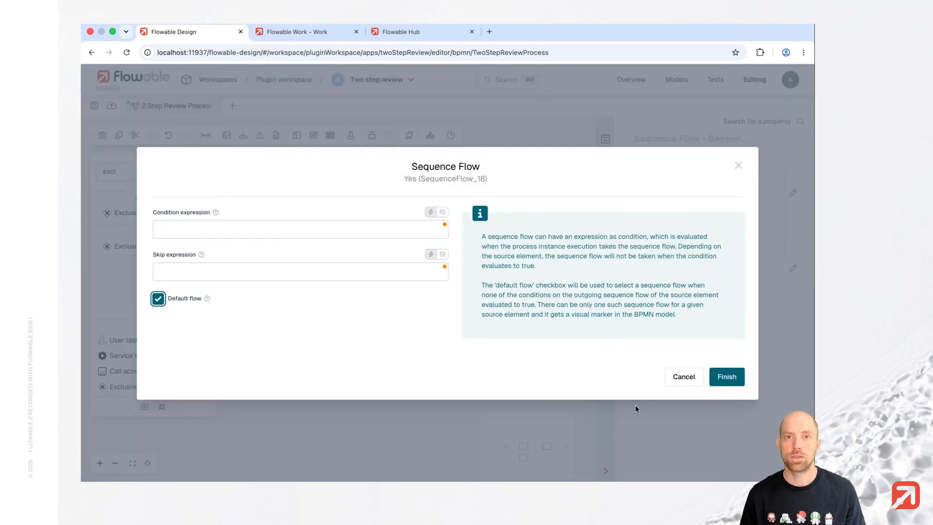
click(727, 377)
double_click(402, 300)
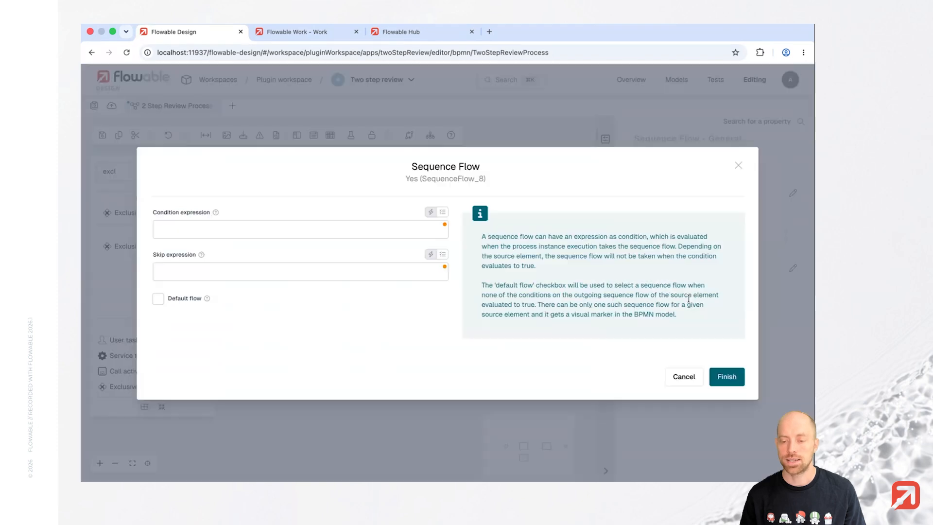
click(158, 300)
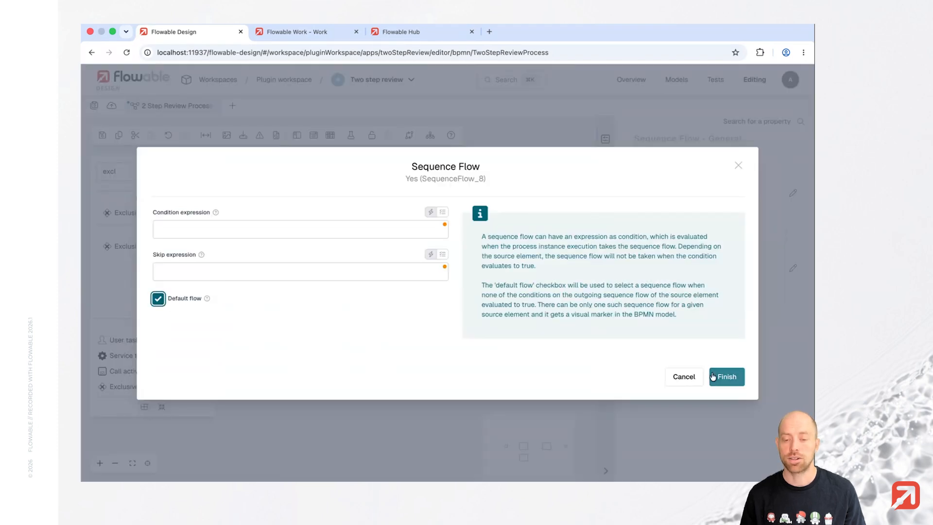
click(726, 376)
Step: Label the flows leading from both "Successful?" gateways down to the merging gateway before Refine task "No"
click(389, 338)
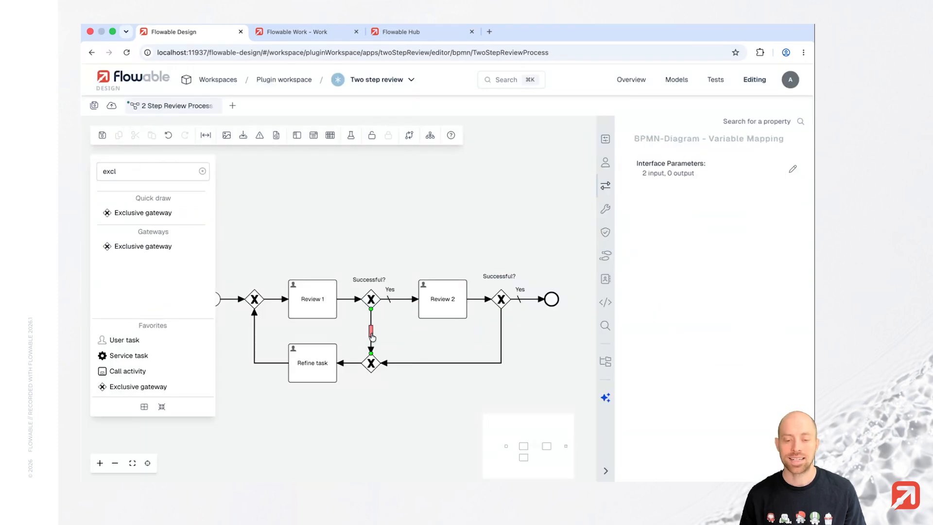
click(372, 335)
text(No)
key(Return)
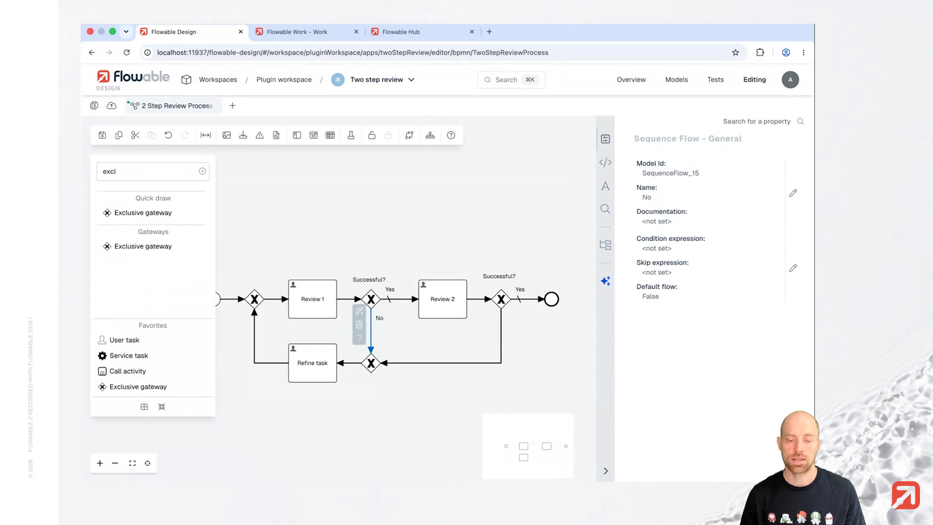
click(501, 329)
text(No)
key(Return)
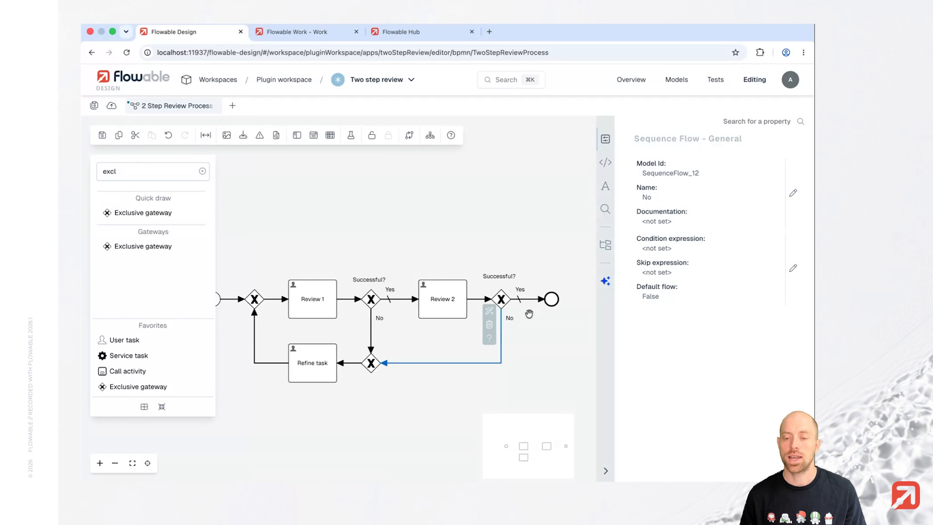
Step: Set the condition expression of the "No" flow after Review 2 to ${ review == 'refine' } and copy the expression
click(687, 248)
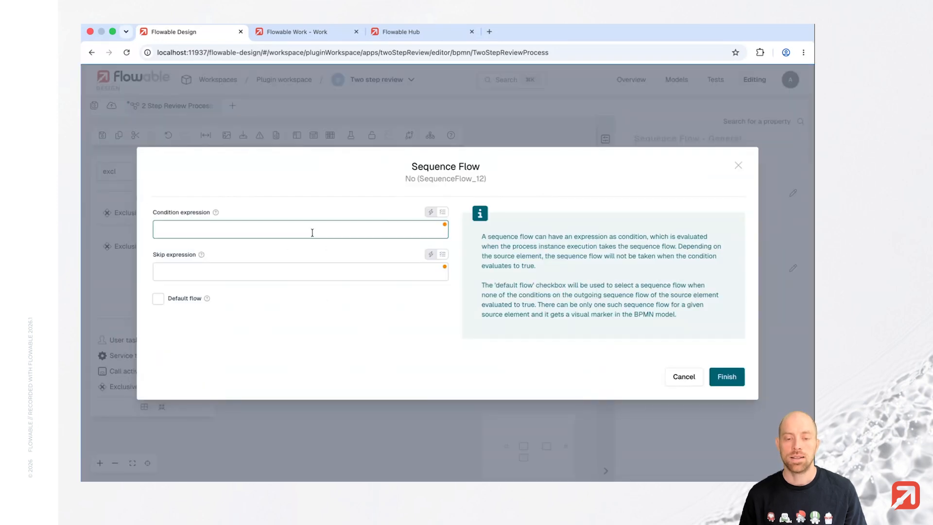
click(291, 228)
text(${ )
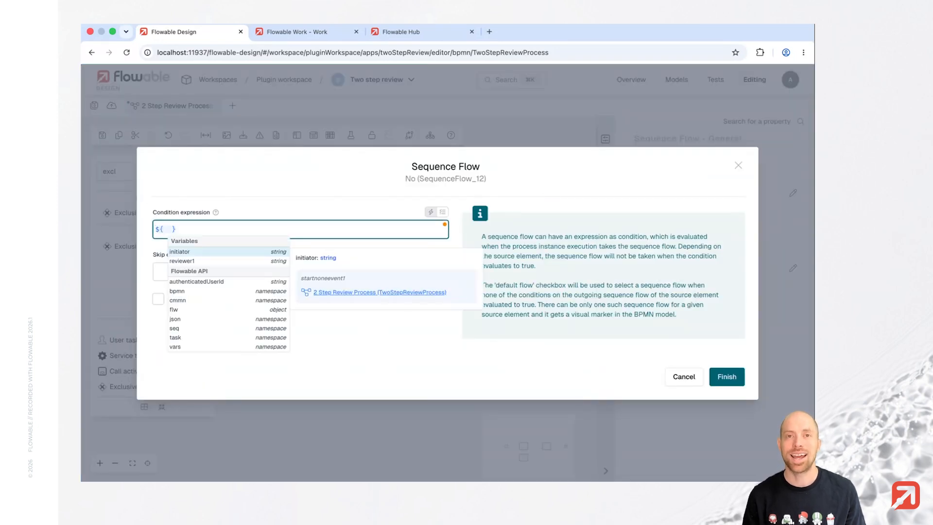
text(review == ')
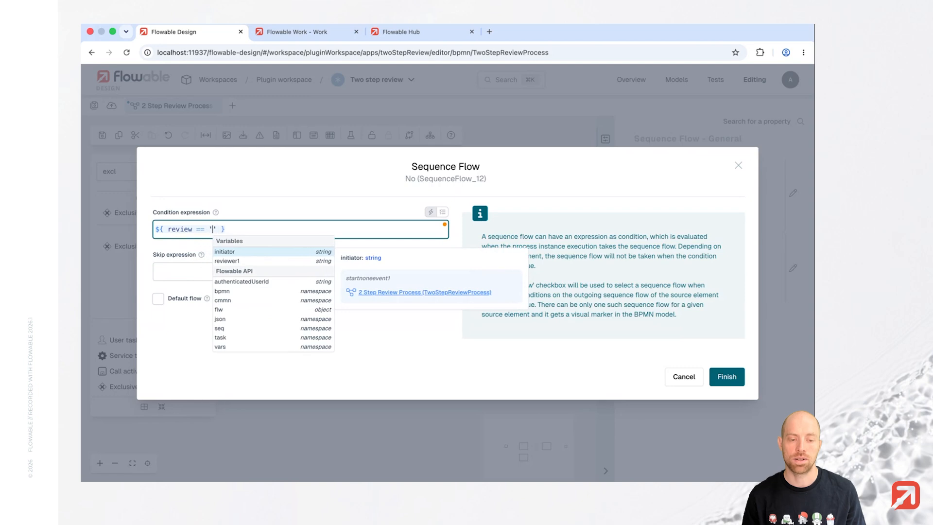
text(refine)
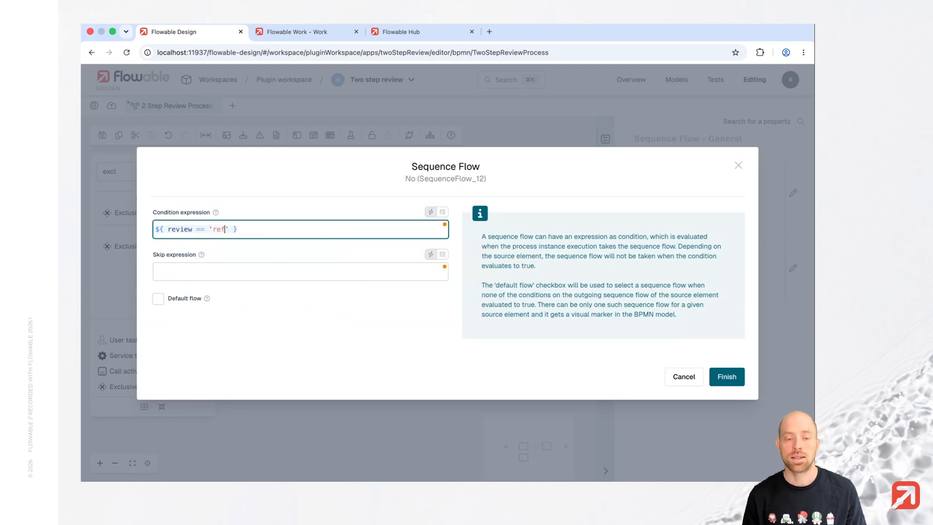
key(super+a)
key(super+c)
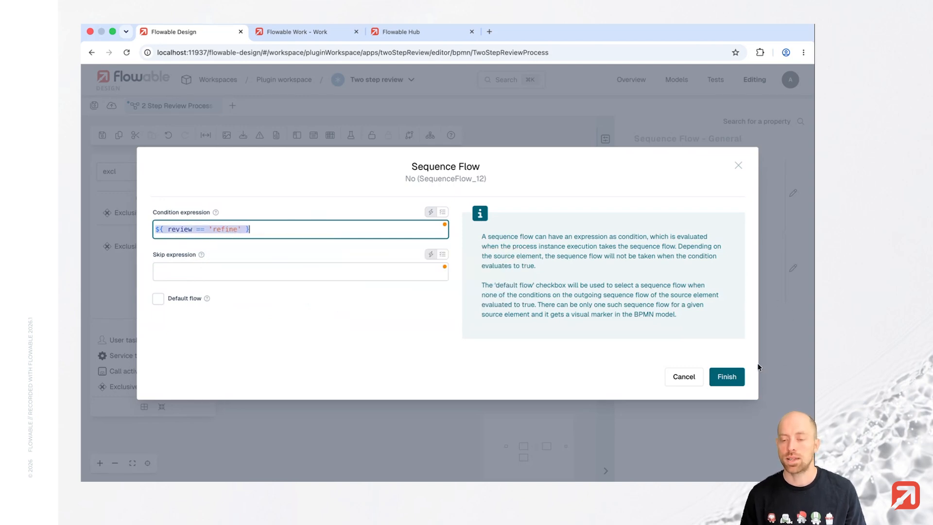
click(725, 378)
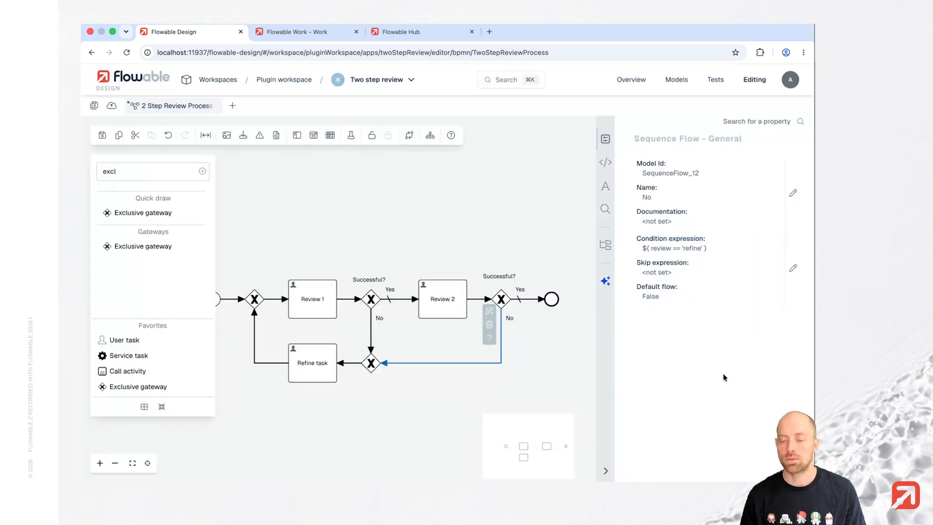
Step: Paste the condition ${ review == 'refine' } into the "No" flow after Review 1 and save the process model
click(372, 331)
click(759, 252)
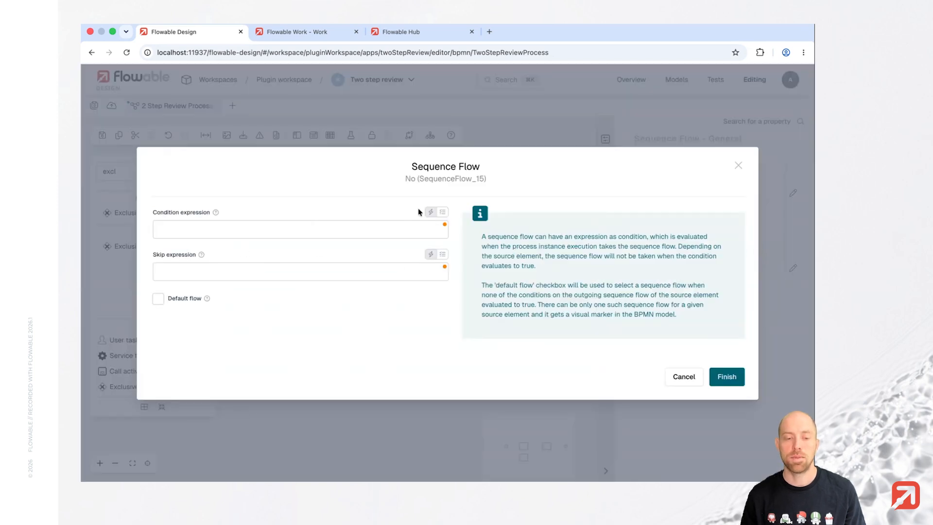
click(364, 229)
key(super+v)
click(727, 377)
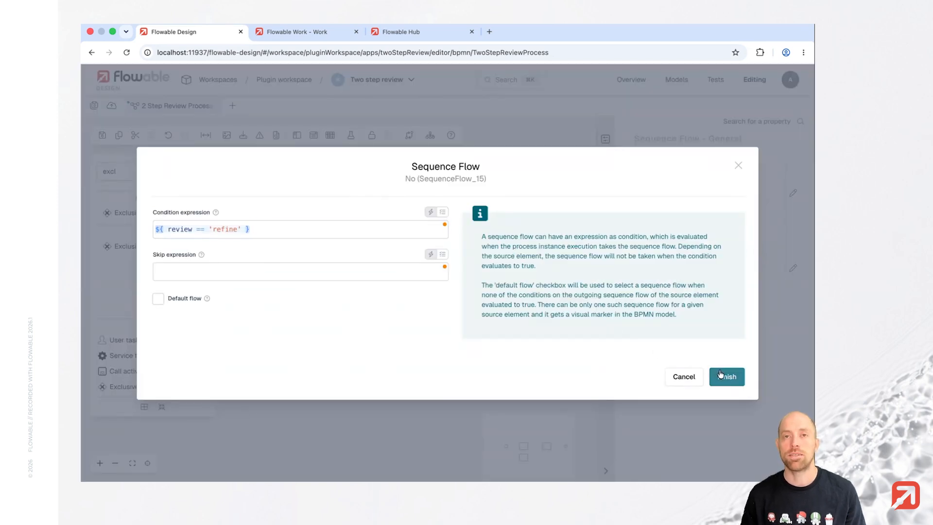
click(102, 138)
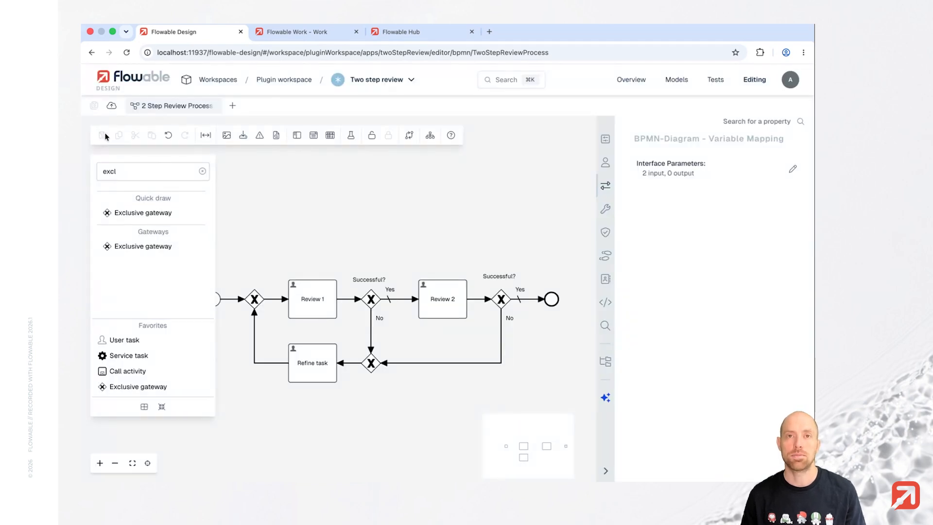
Step: Create a new Plugin Task model named "2 Step Review" with the key twoStepReview
scroll(305, 248, left, 1)
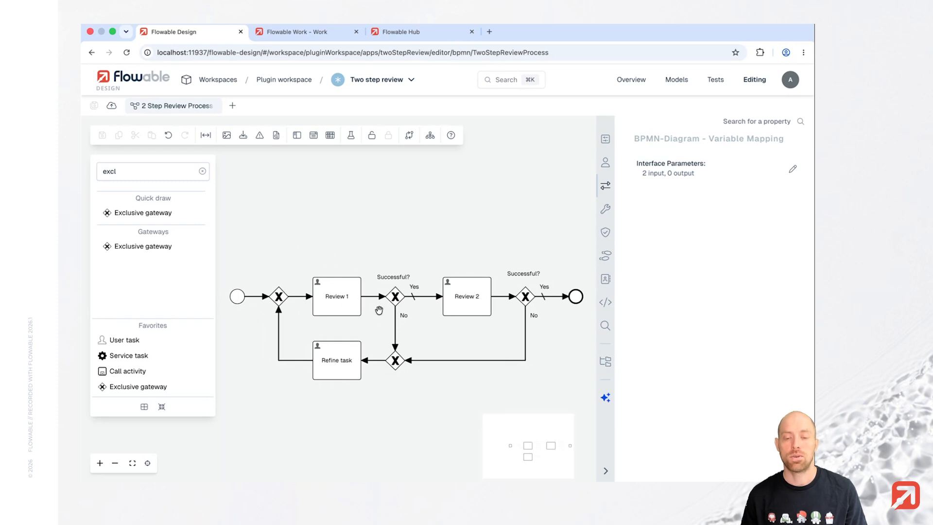
scroll(375, 310, right, 1)
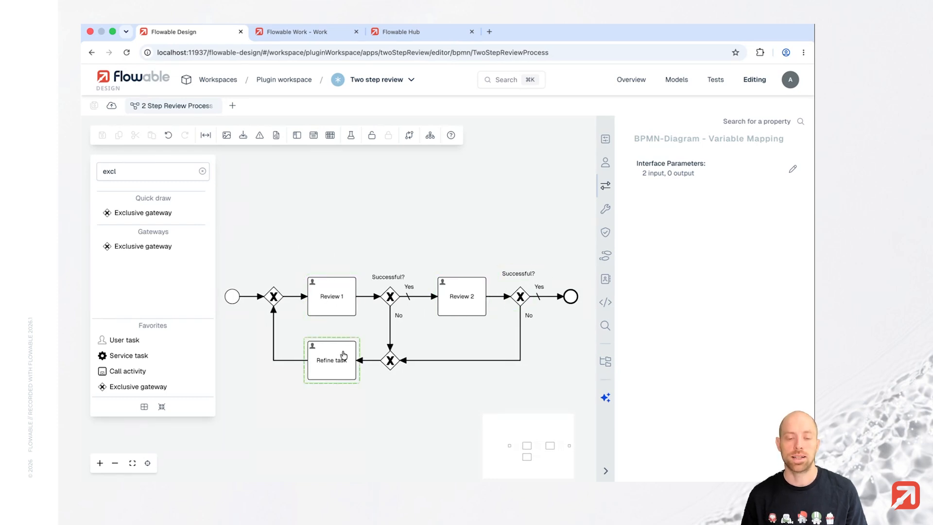
click(232, 106)
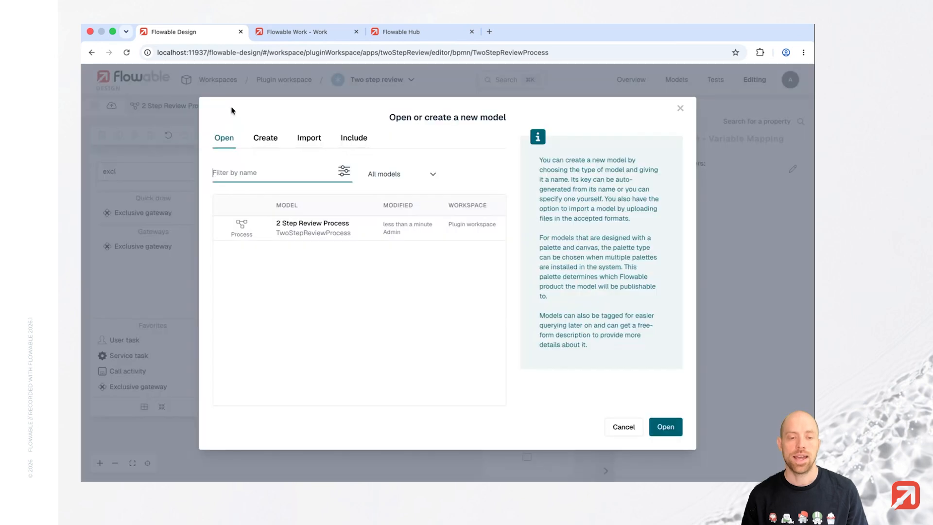
click(273, 138)
click(253, 225)
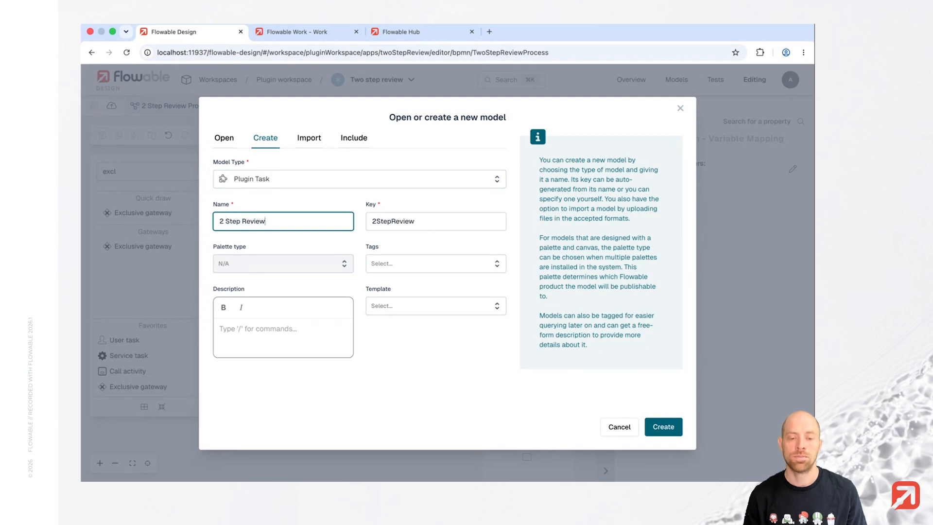
key(Tab)
key(Left)
text(two)
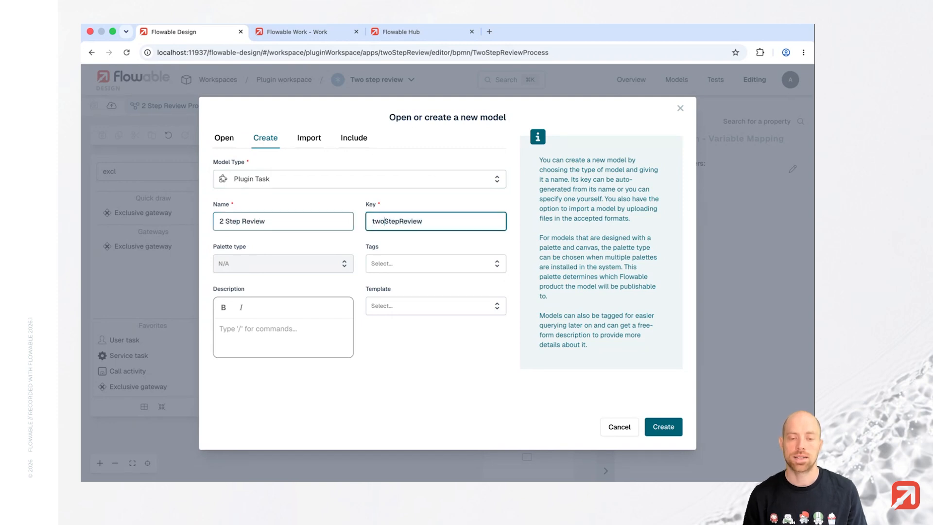
click(674, 429)
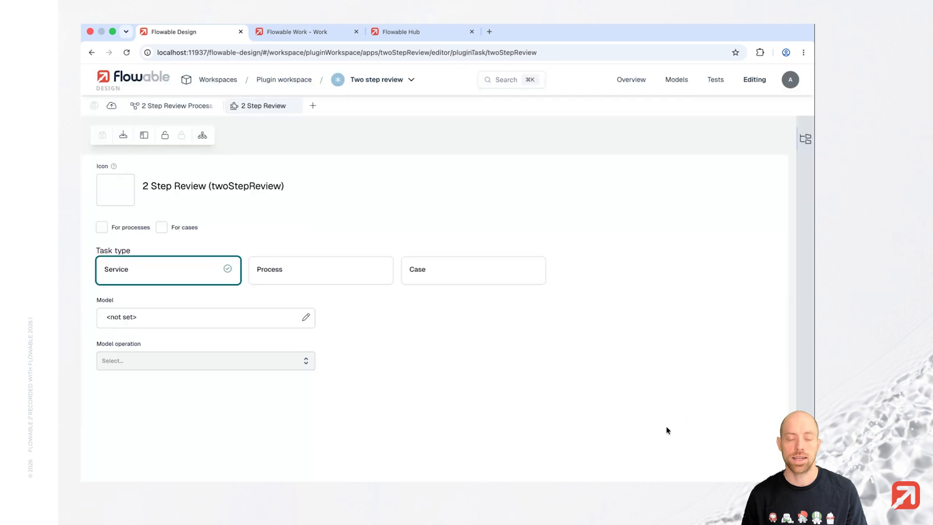
Step: Set the plugin's task type to Process and make it available for both processes and cases
click(282, 278)
click(102, 228)
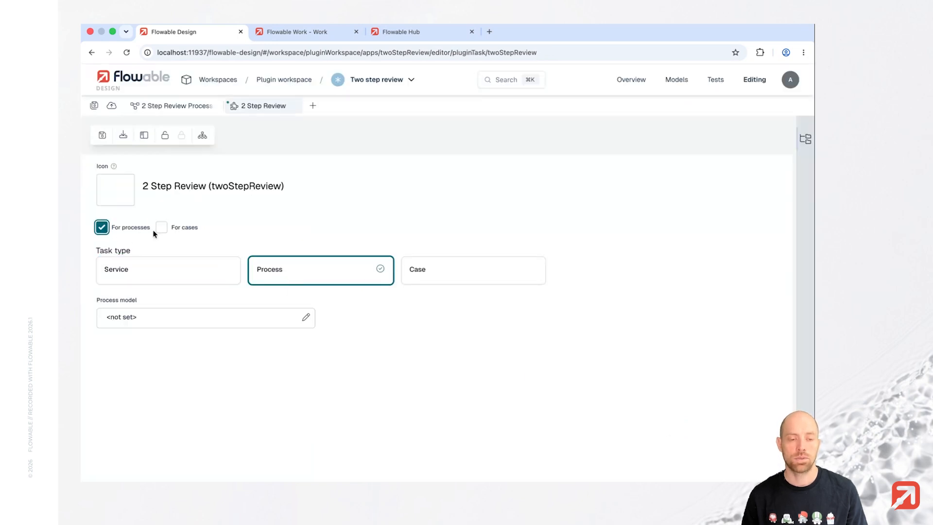
click(162, 227)
Step: Search the icons for "eye" and give the plugin task the eye icon surrounded by inward-pointing arrows
click(119, 202)
click(192, 228)
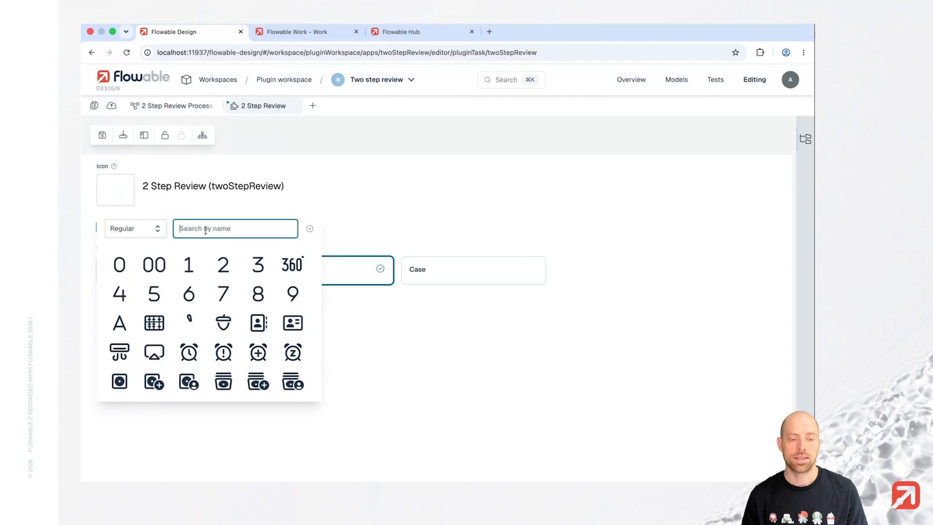
text(eye)
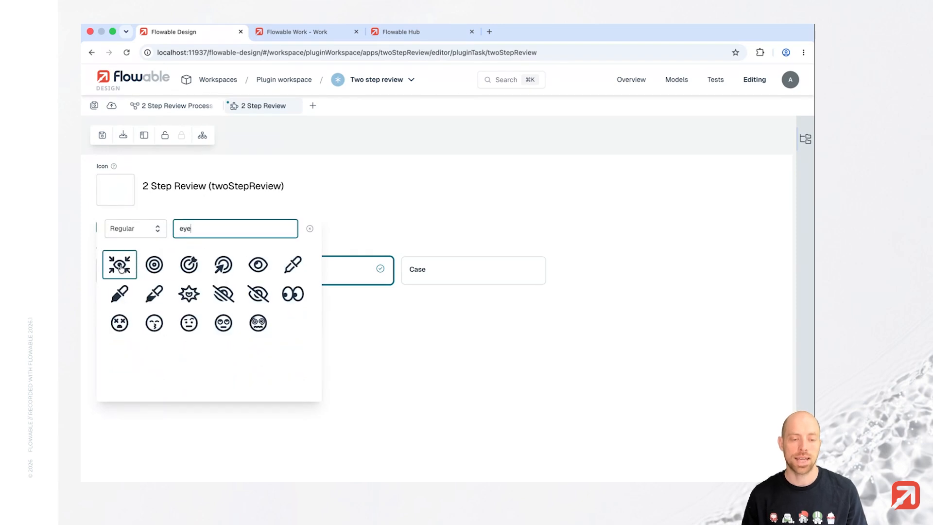
click(120, 268)
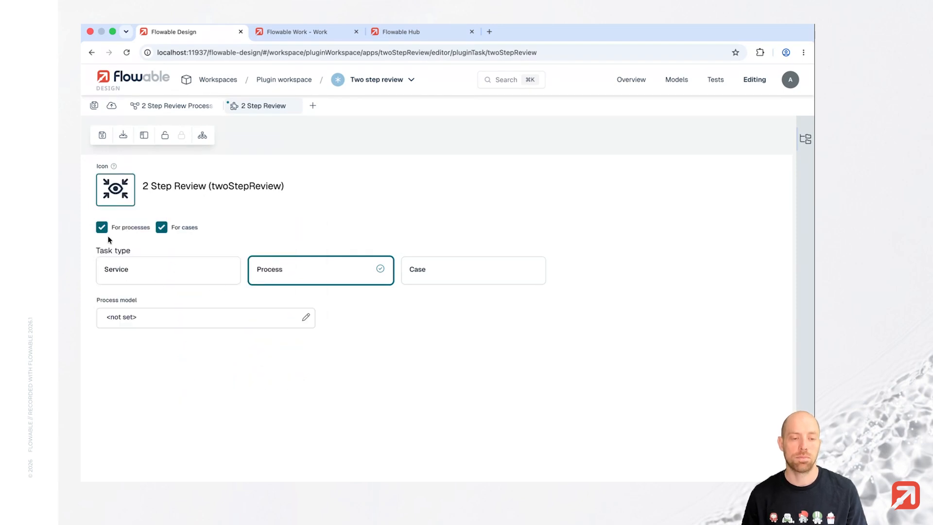
Step: Link the plugin task to the existing process model 2 Step Review Process
click(213, 319)
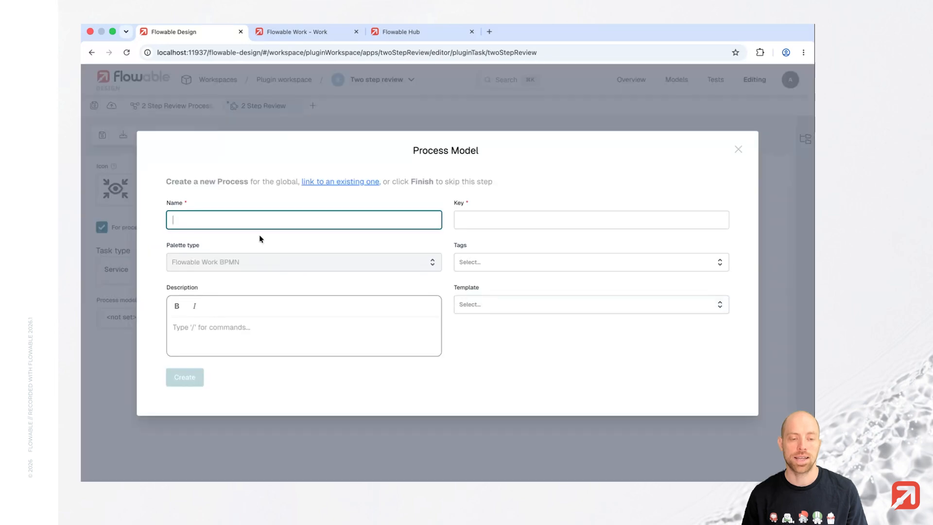
click(343, 184)
click(298, 318)
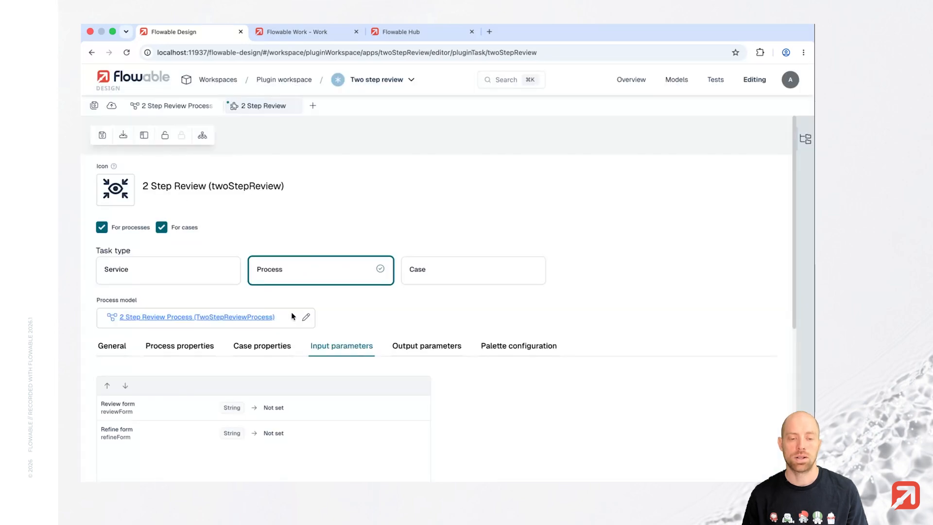
Step: Map the Review form input parameter to a task property and make it required
scroll(294, 326, down, 4)
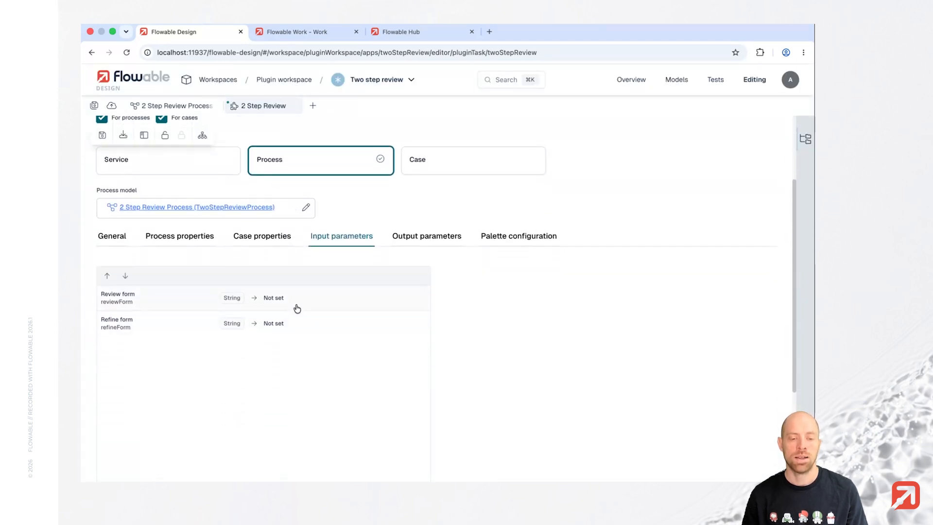
click(297, 308)
click(653, 293)
scroll(525, 404, down, 3)
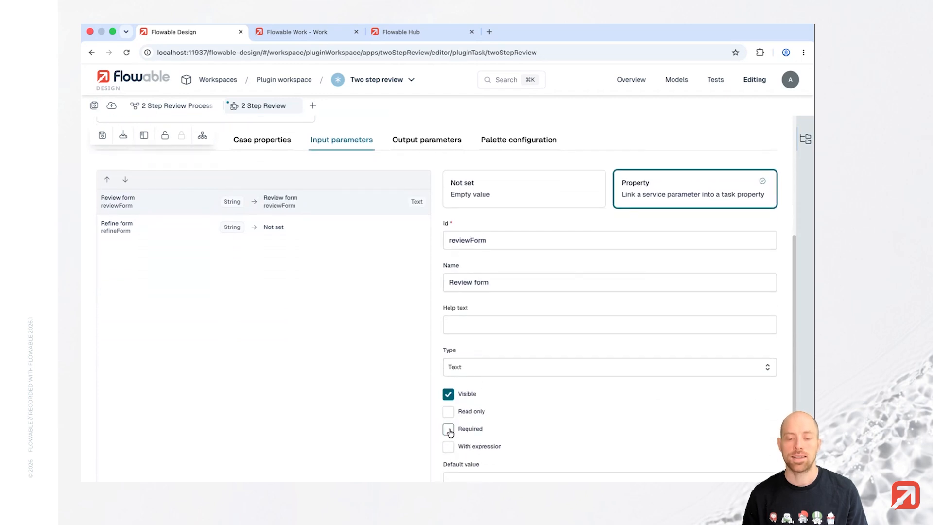
click(448, 429)
Step: Map the Refine form input parameter to a task property and make it required
click(317, 237)
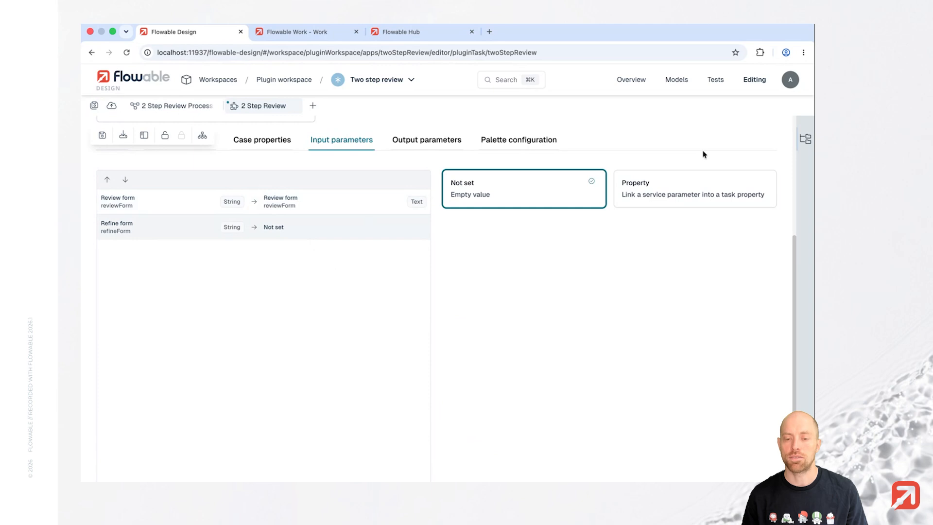
click(685, 182)
click(448, 429)
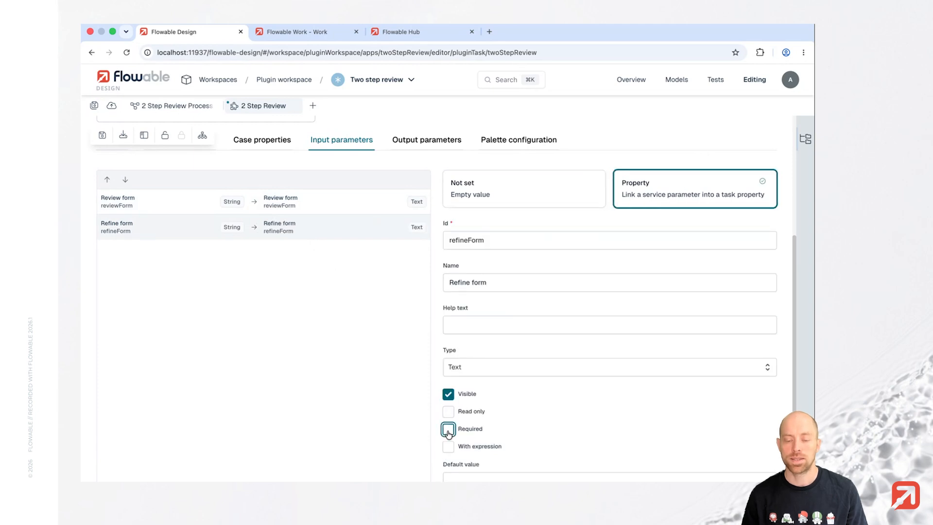
Step: Examine the plugin task's process properties and case properties
scroll(366, 258, up, 3)
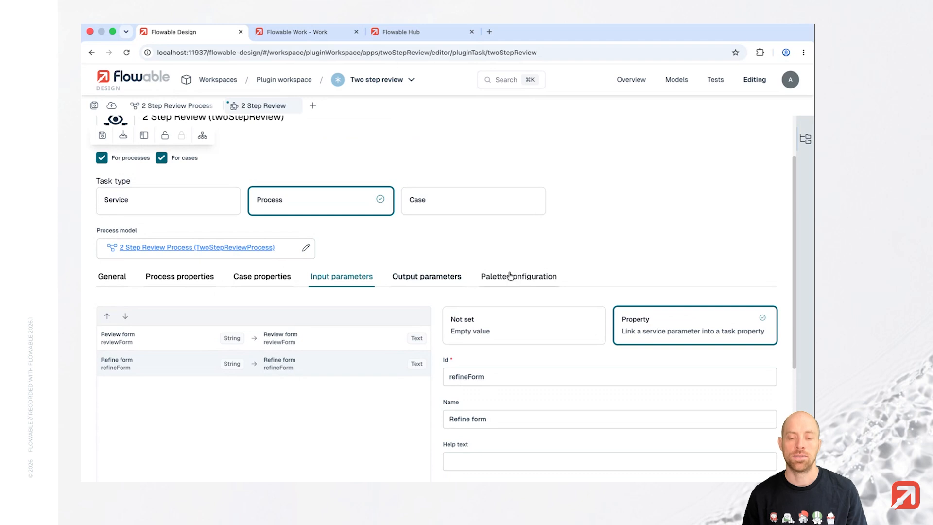
click(184, 281)
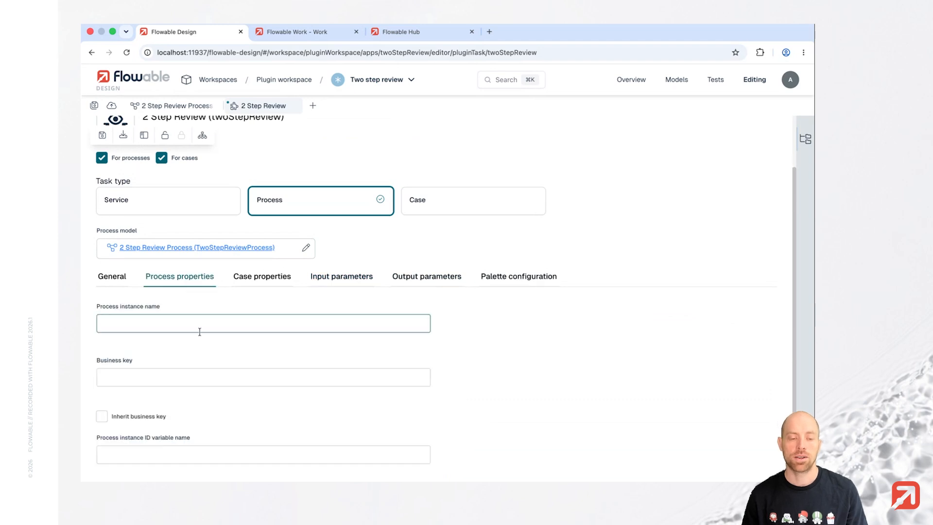
scroll(196, 329, down, 1)
click(254, 224)
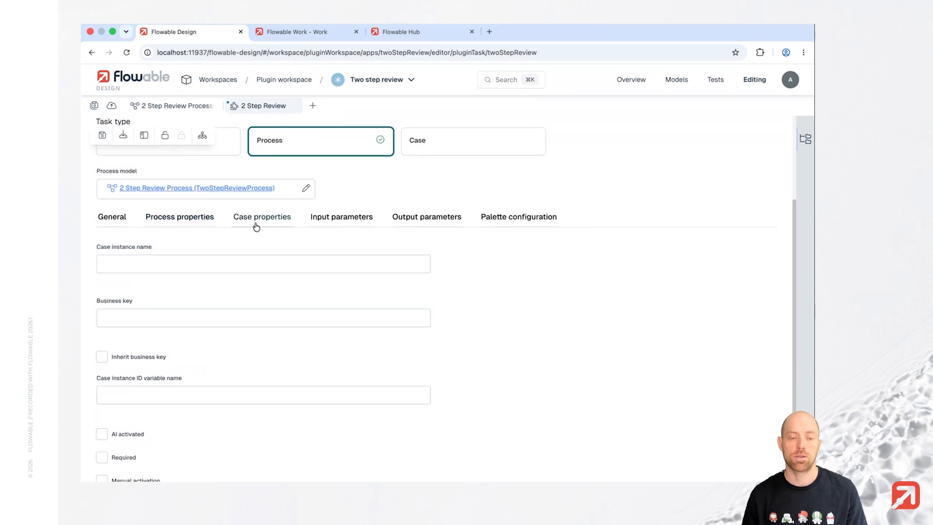
scroll(293, 360, down, 1)
Step: Try hiding the In/out parameters from the BPMN properties in the plugin task's palette configuration, and remove that selection
click(534, 147)
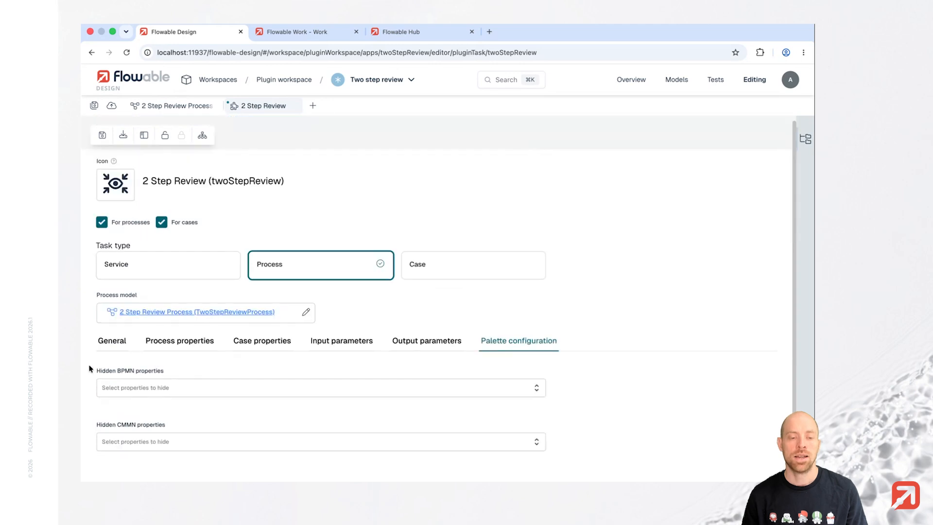
click(152, 388)
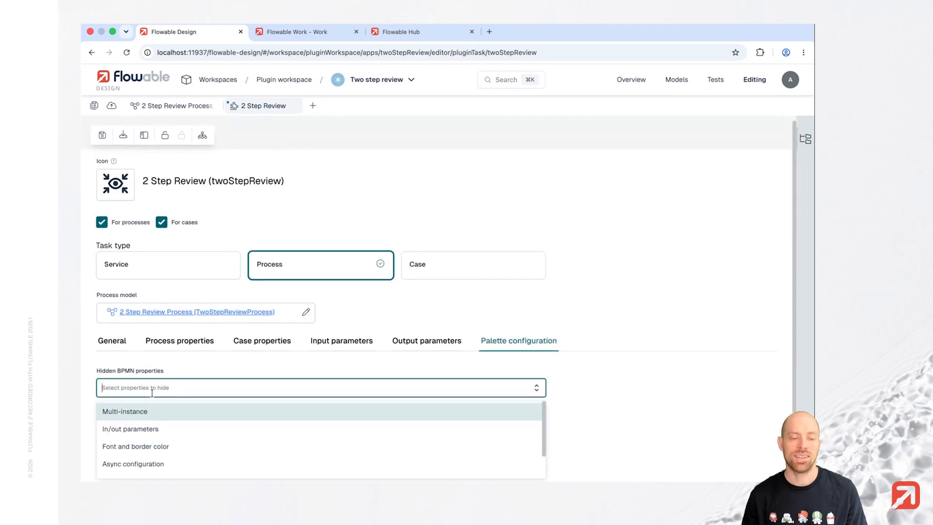
click(148, 429)
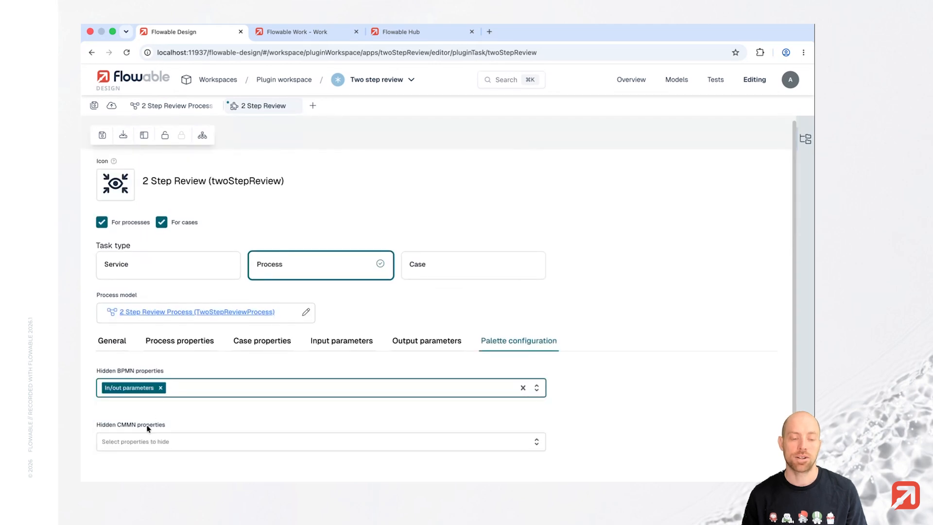
click(160, 388)
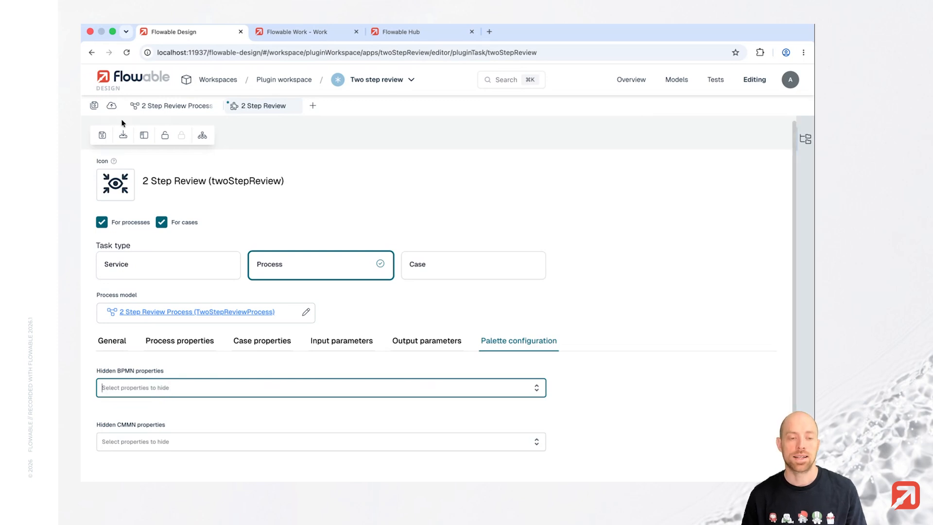
Step: Save the models and install the Two step review plugin globally as version 0.0.1
click(96, 108)
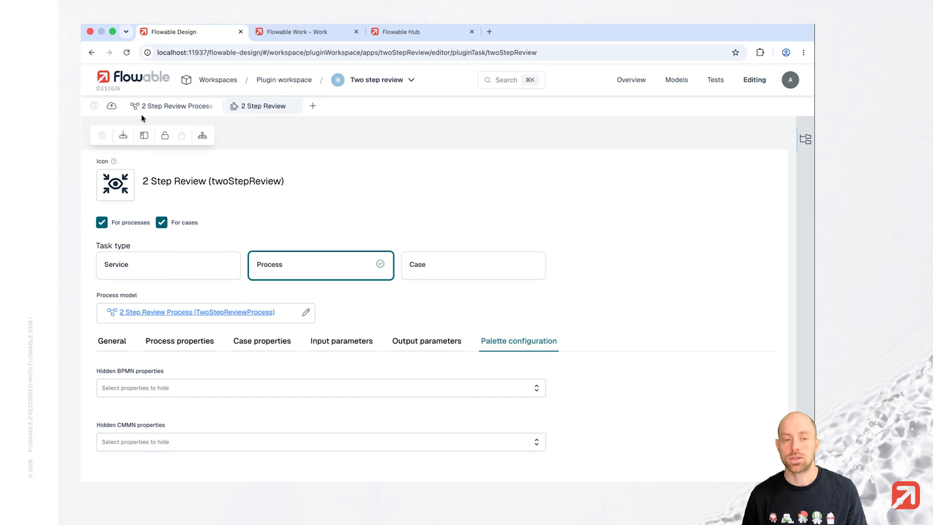
click(111, 107)
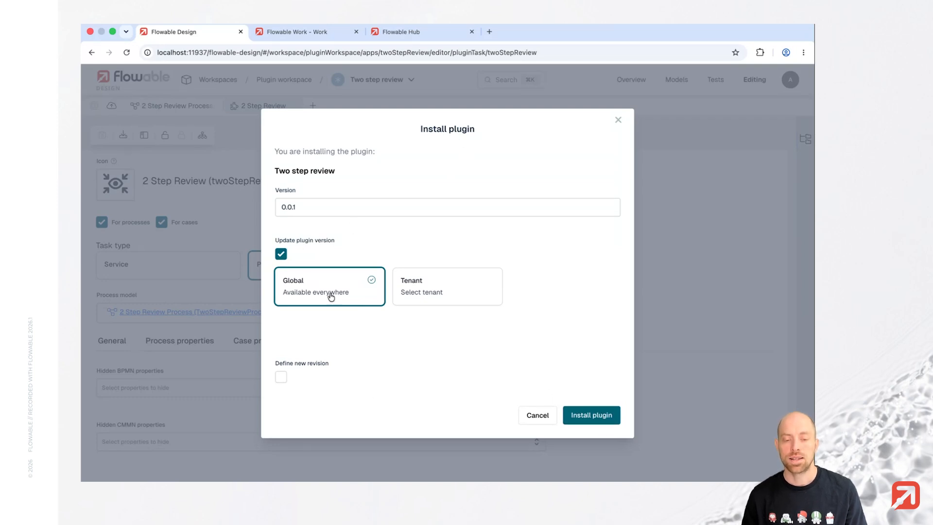
click(284, 207)
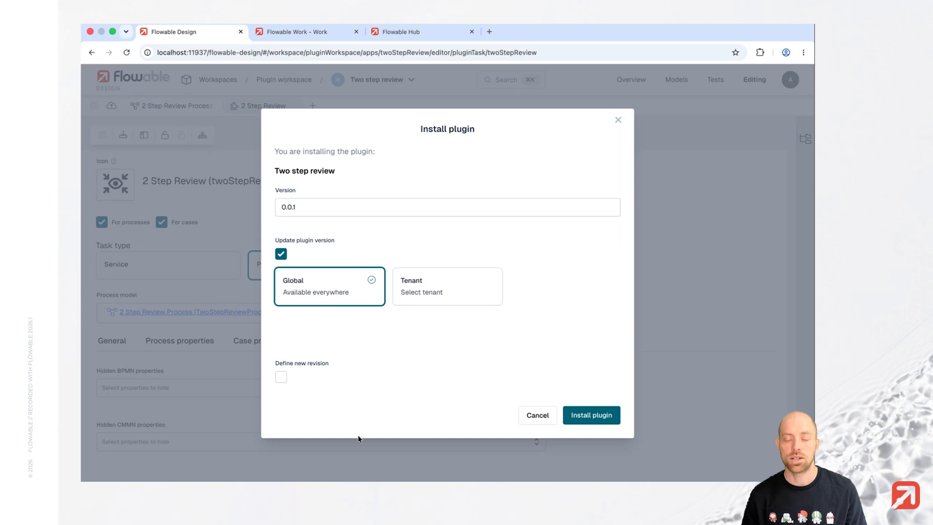
click(597, 415)
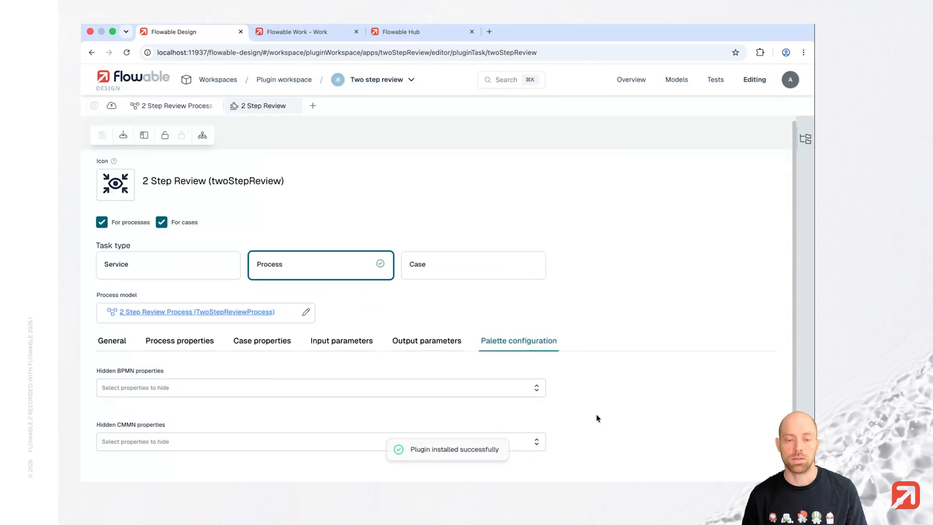
Step: Switch to the Generated default workspace and check the list of installed plugins
click(219, 79)
click(543, 238)
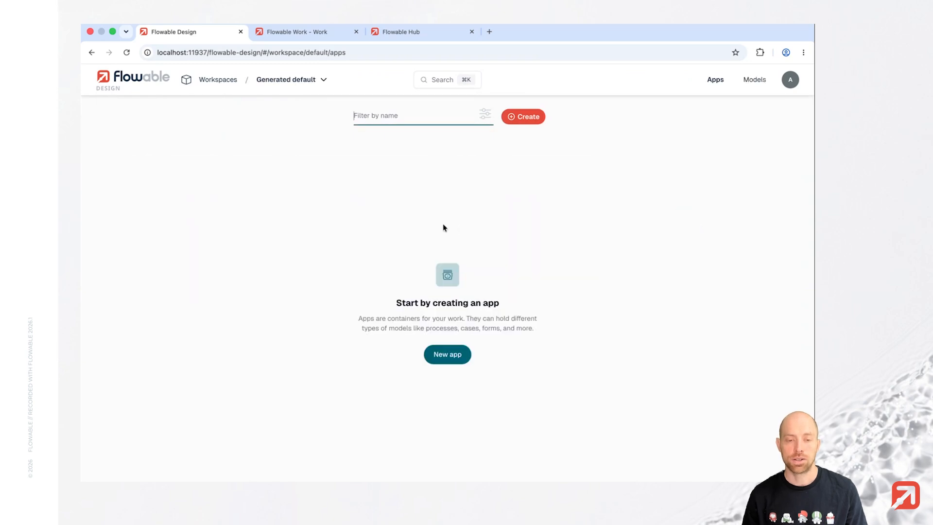
click(787, 80)
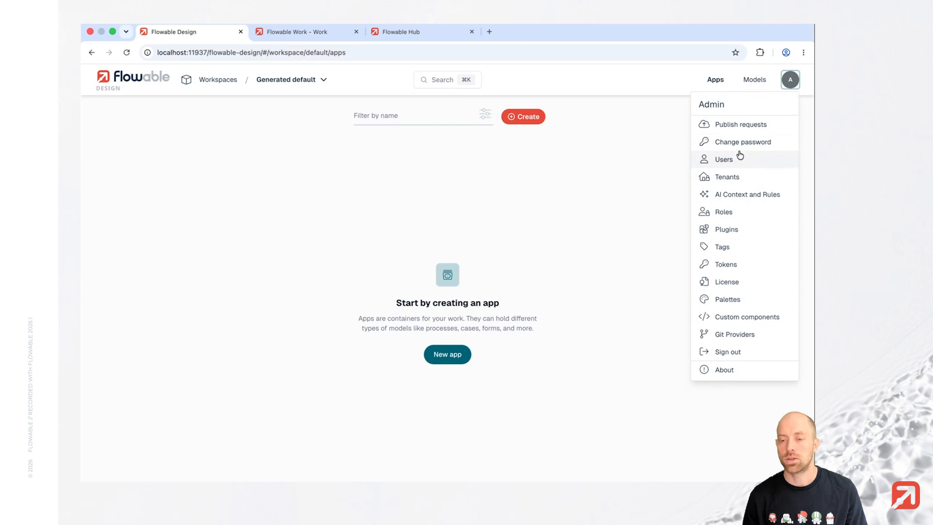
click(750, 231)
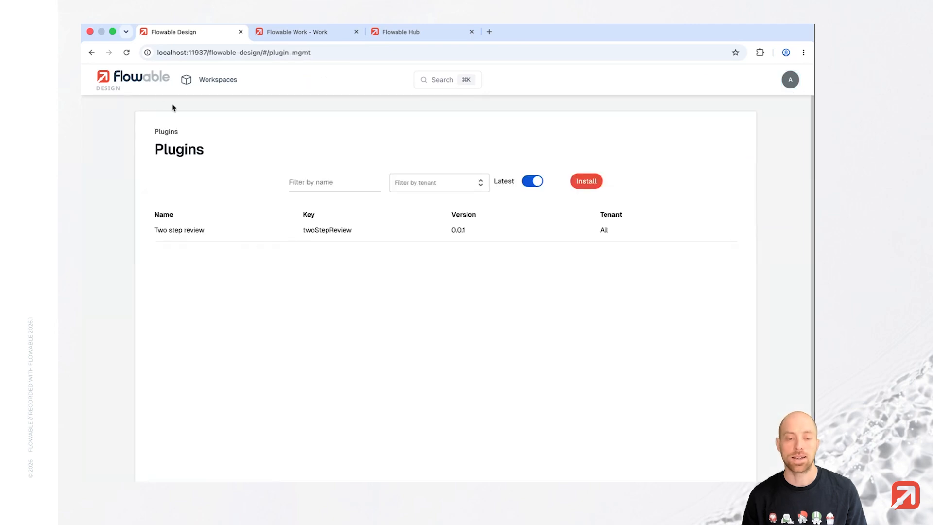
click(87, 55)
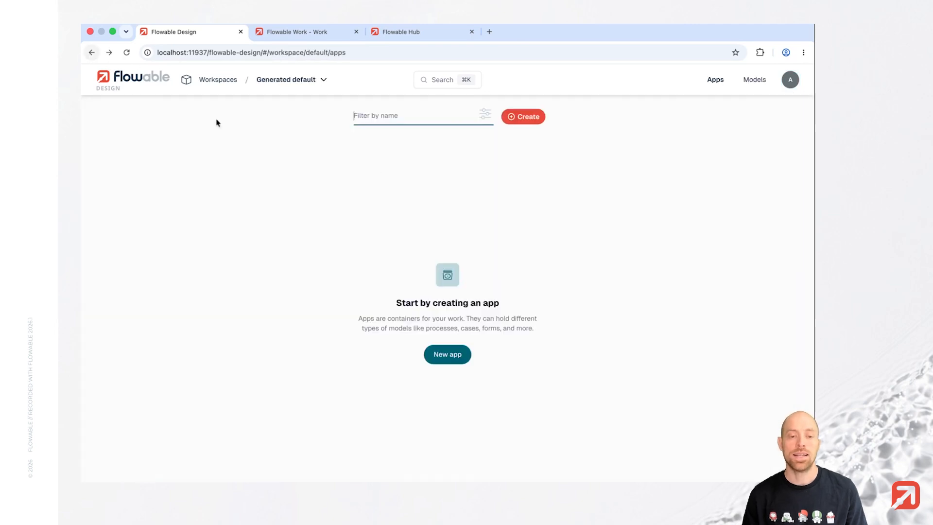
Step: Link the Two step review plugin to the Generated default workspace, always using the newest version
click(323, 80)
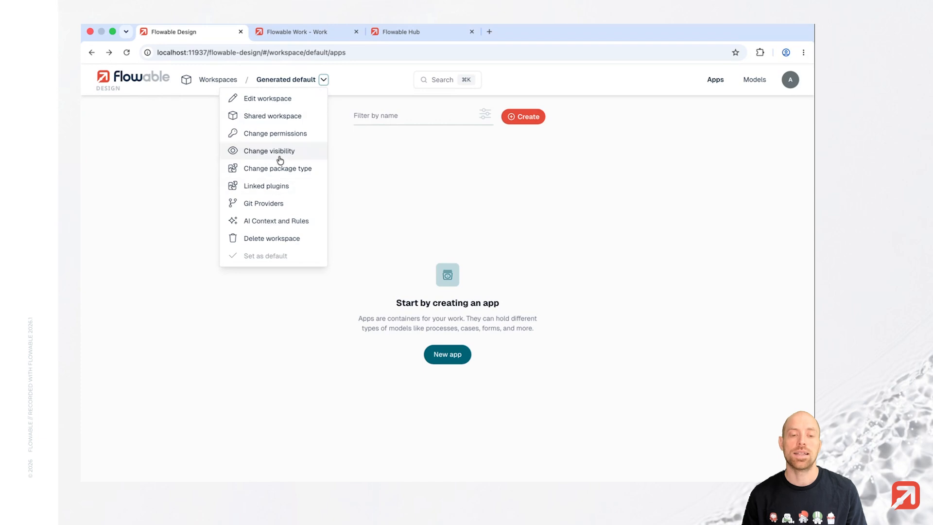
click(279, 185)
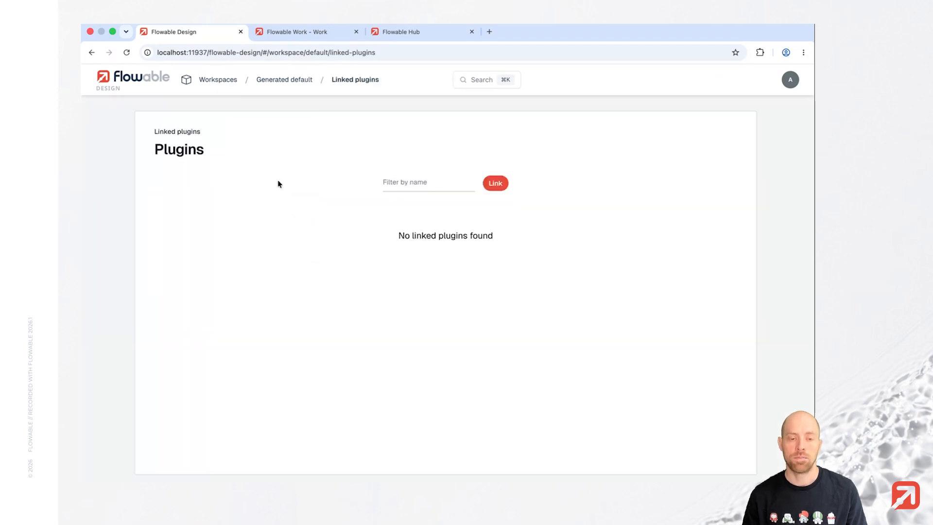
click(496, 184)
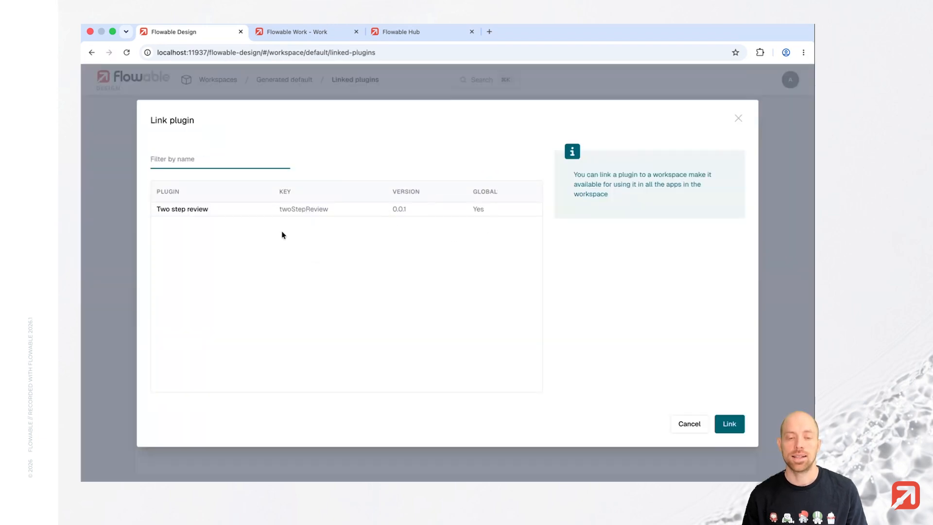
click(283, 212)
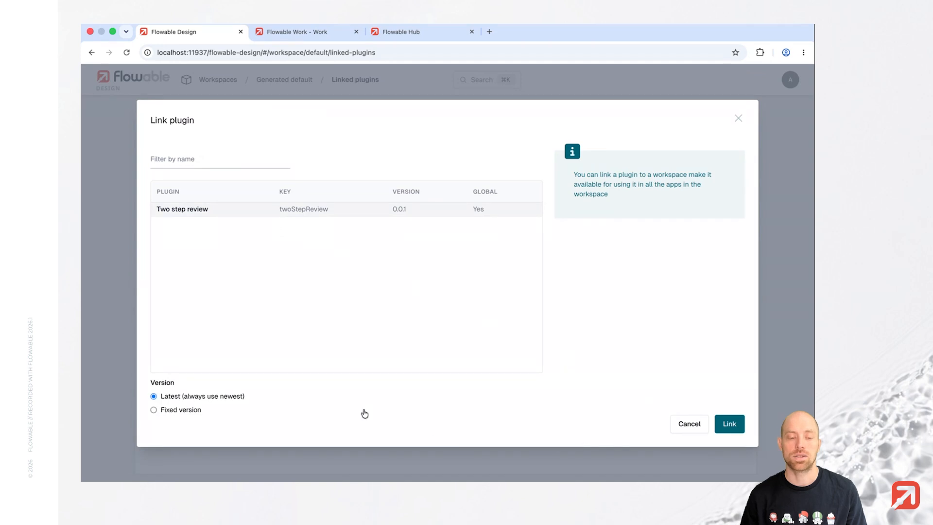
click(181, 412)
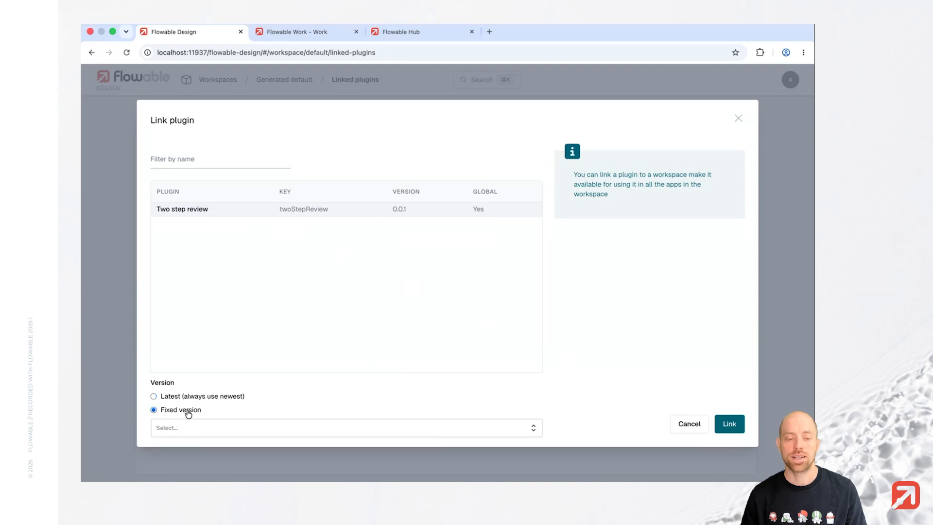
click(199, 430)
click(199, 451)
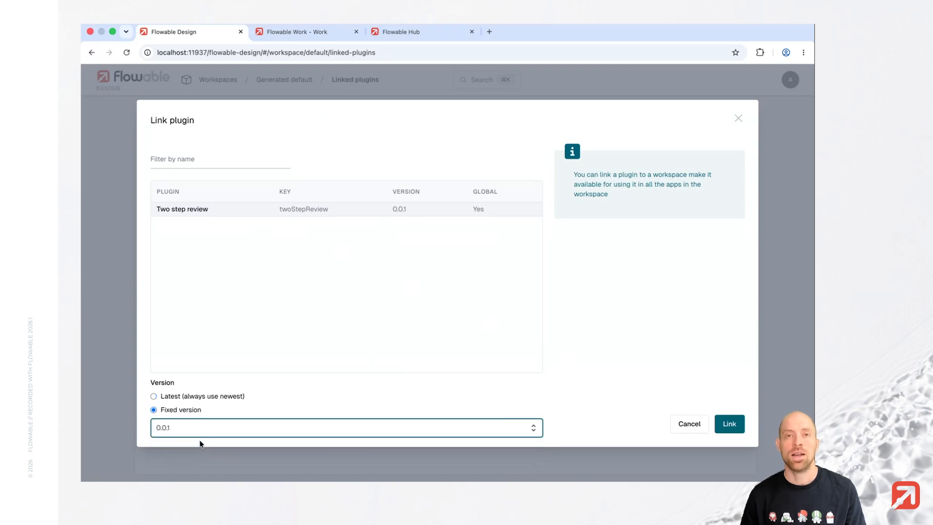
click(183, 400)
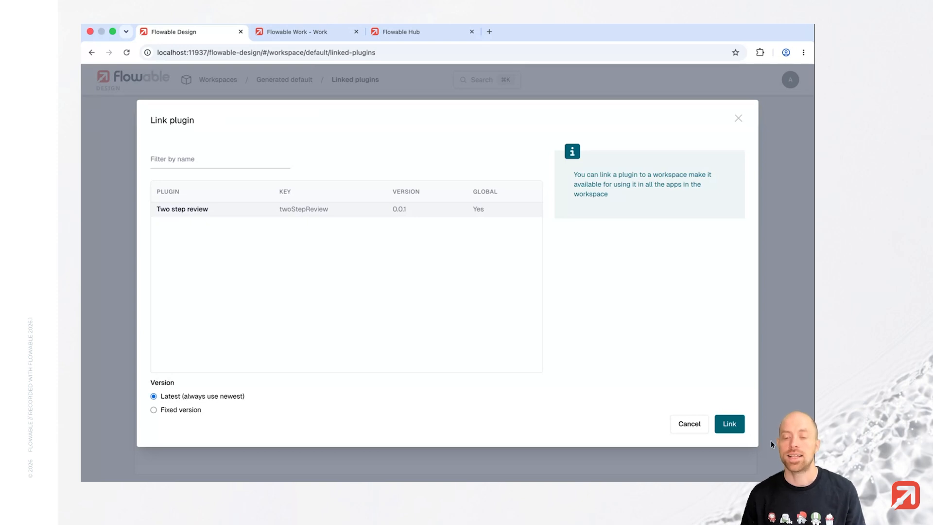
click(729, 425)
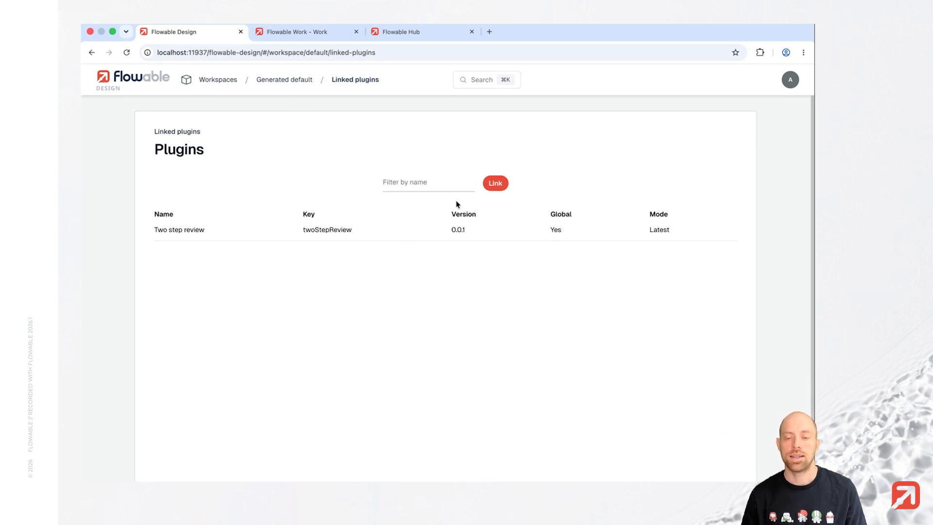
Step: Create an app named "Test app" in the Generated default workspace
click(298, 80)
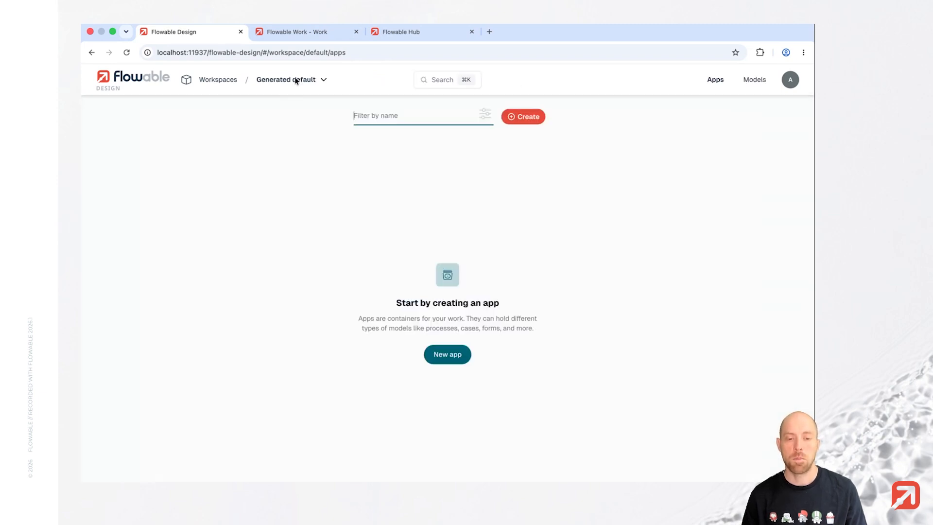
click(438, 356)
text(Test app)
key(Return)
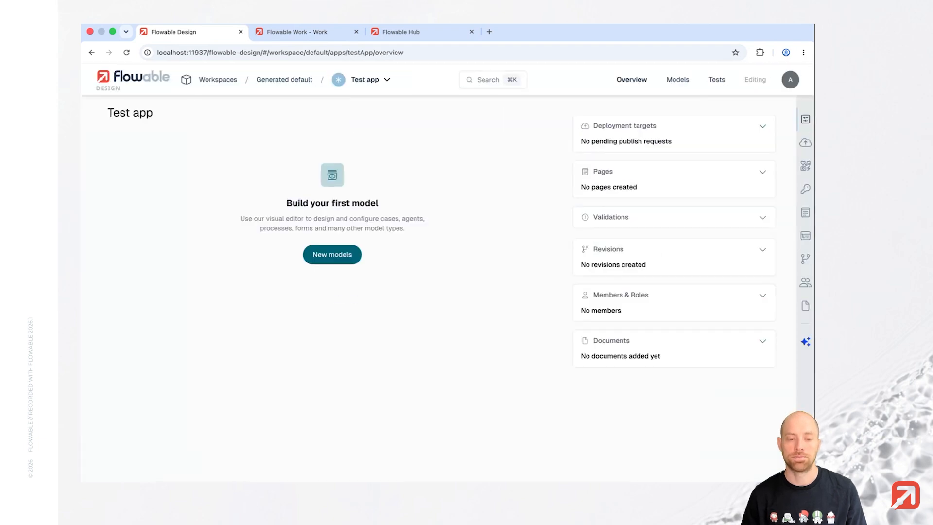
Step: Create a process model named "Test process" in the new app
click(327, 256)
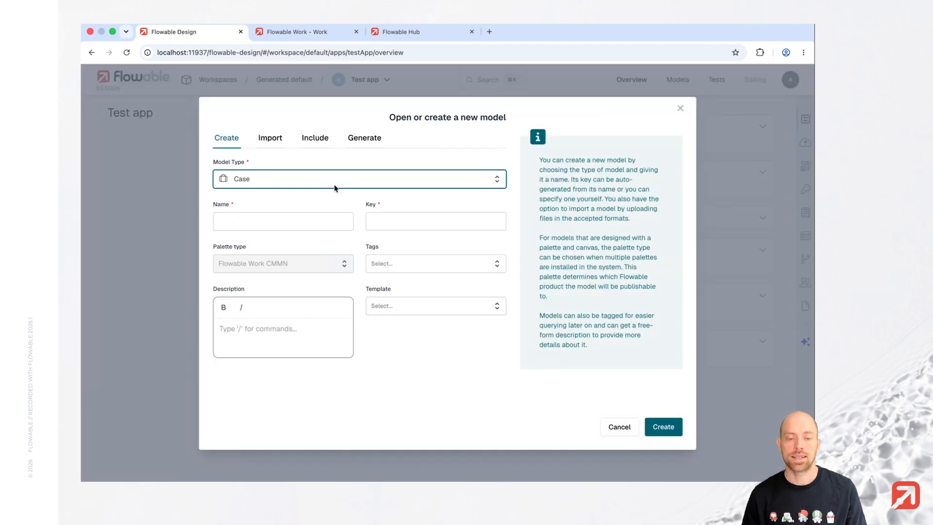
text(pro)
key(Return)
key(Tab)
text(T)
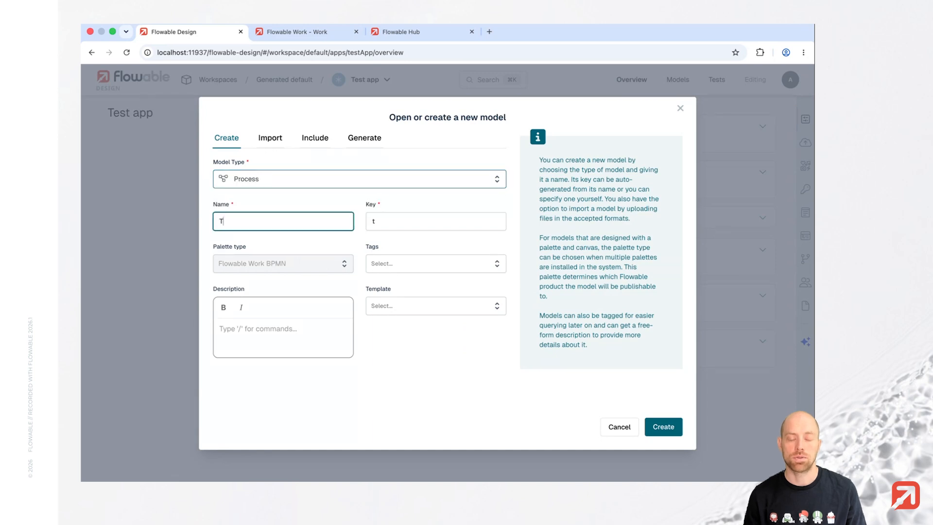
text(est process)
key(Return)
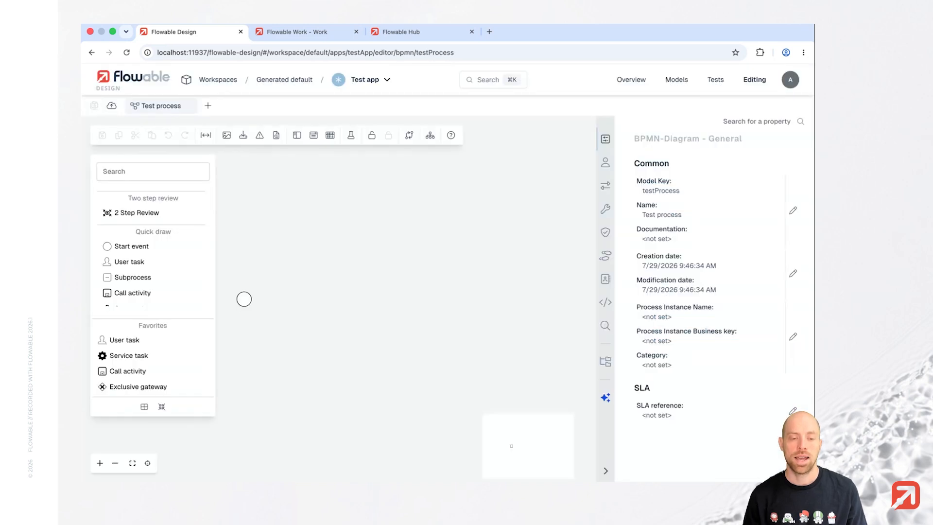
Step: Create a start form named "Data form" for the process's start event and open it for editing
click(249, 297)
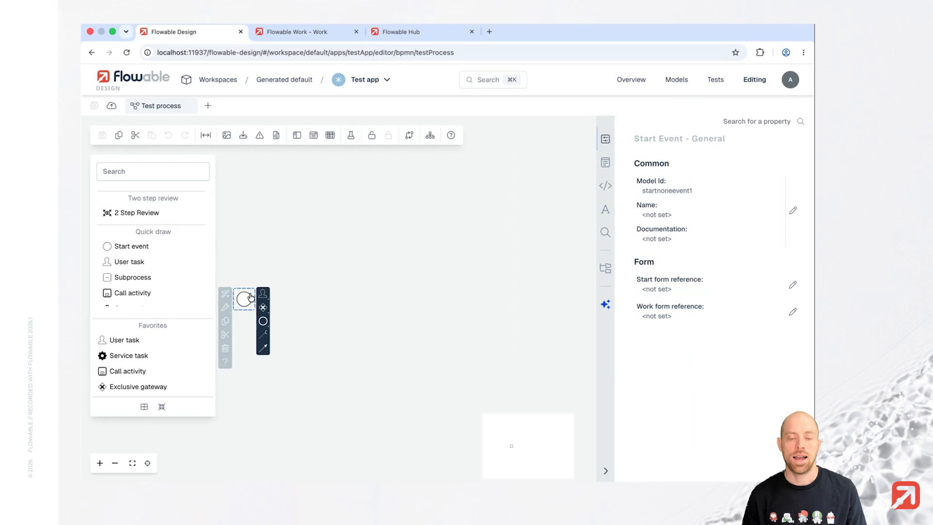
click(675, 286)
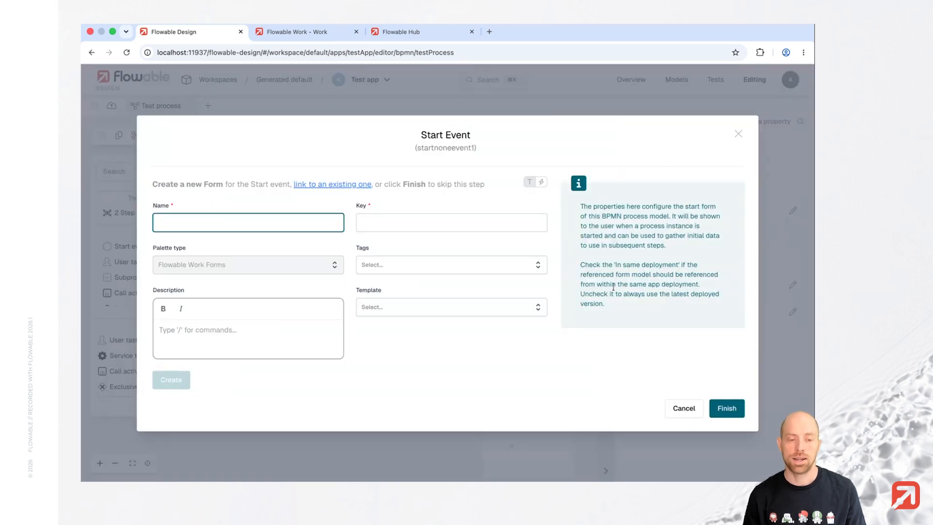
text(Data form)
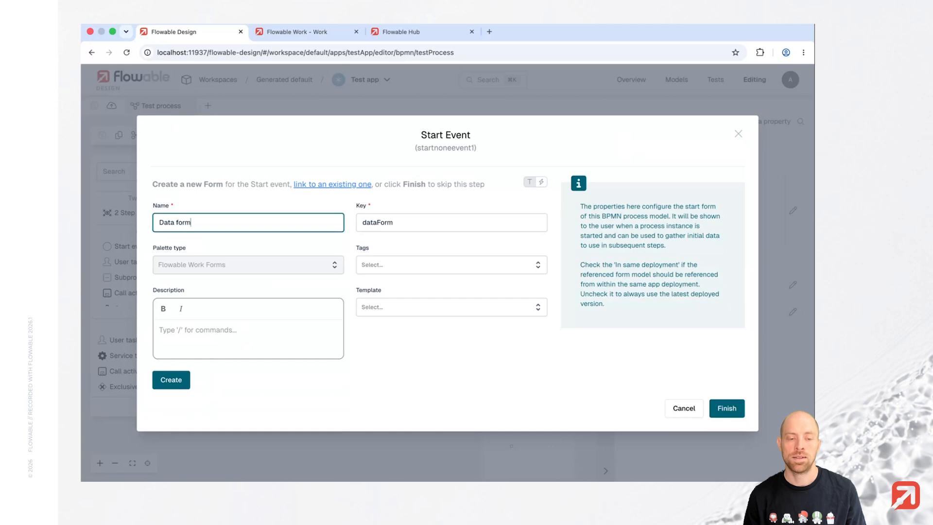
click(187, 381)
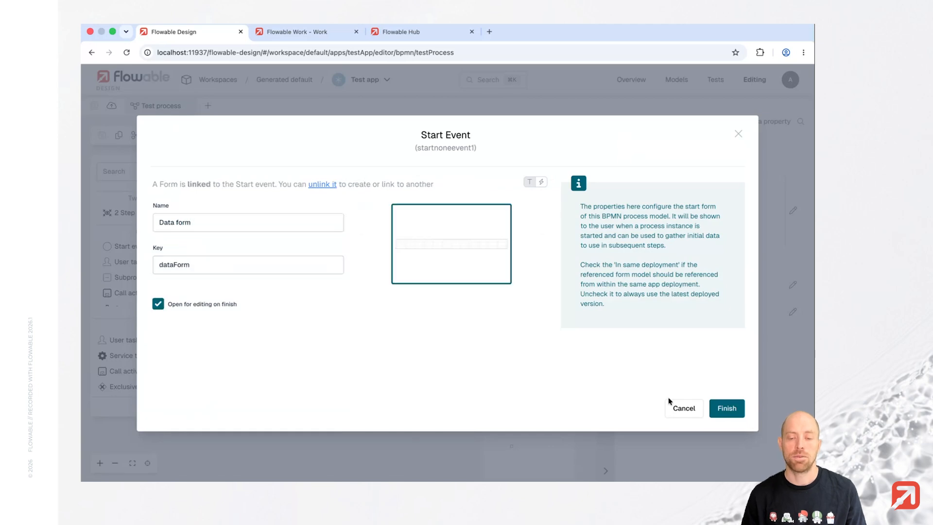
click(724, 409)
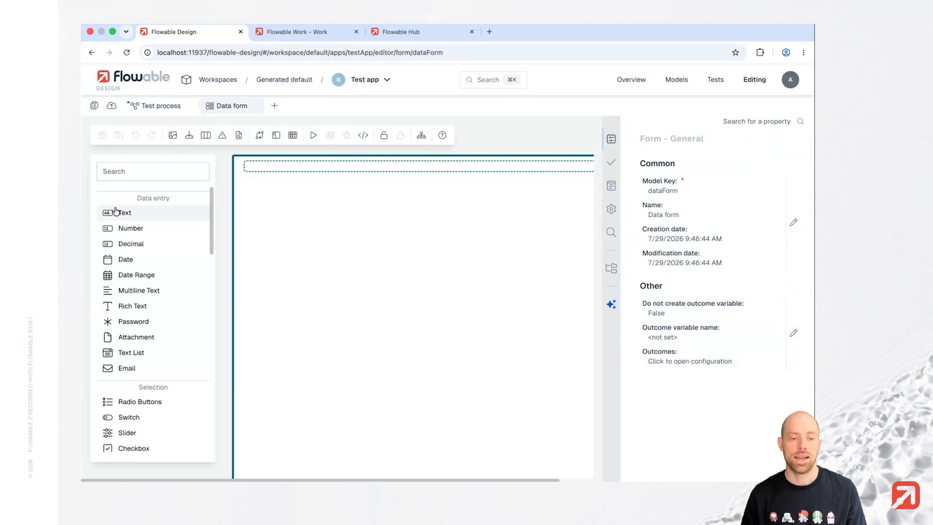
Step: Add a text field labelled "Hello" to the form
click(117, 211)
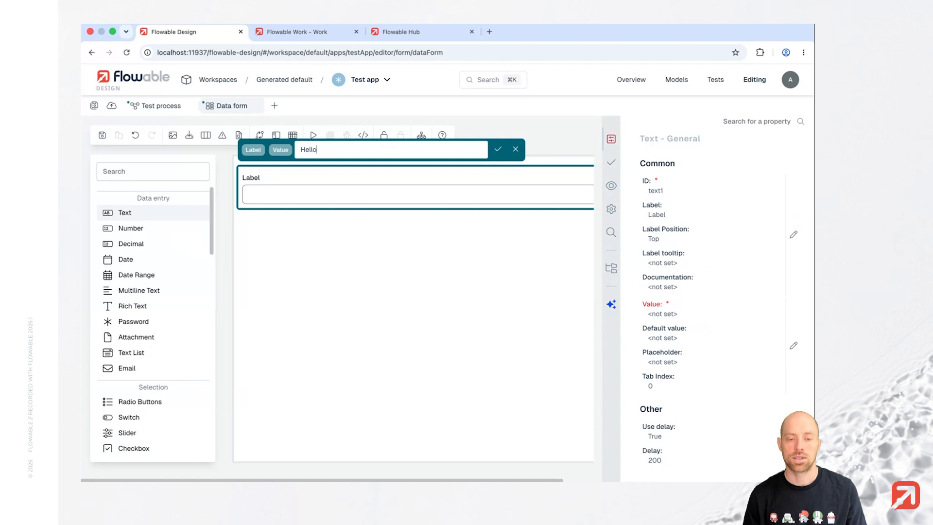
key(Return)
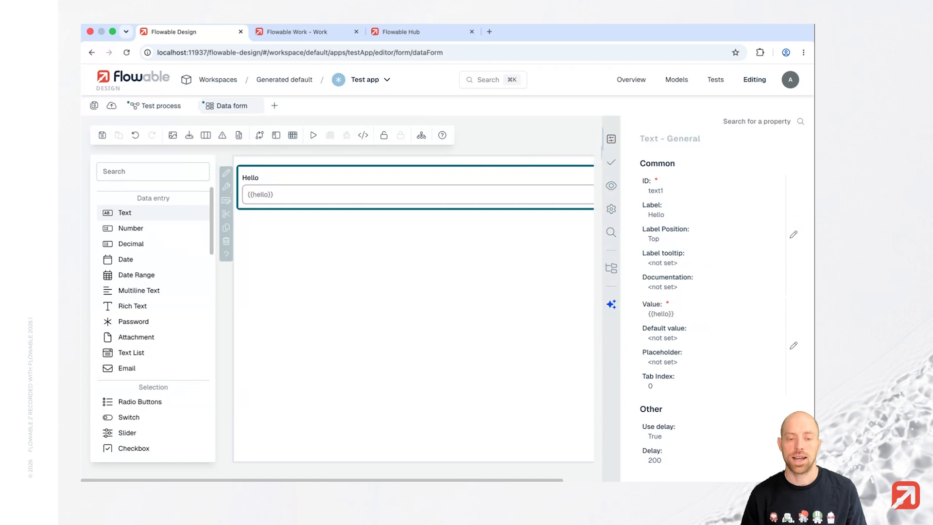
Step: Bind the Hello text field's value to {{root.hello}}
click(693, 352)
click(165, 206)
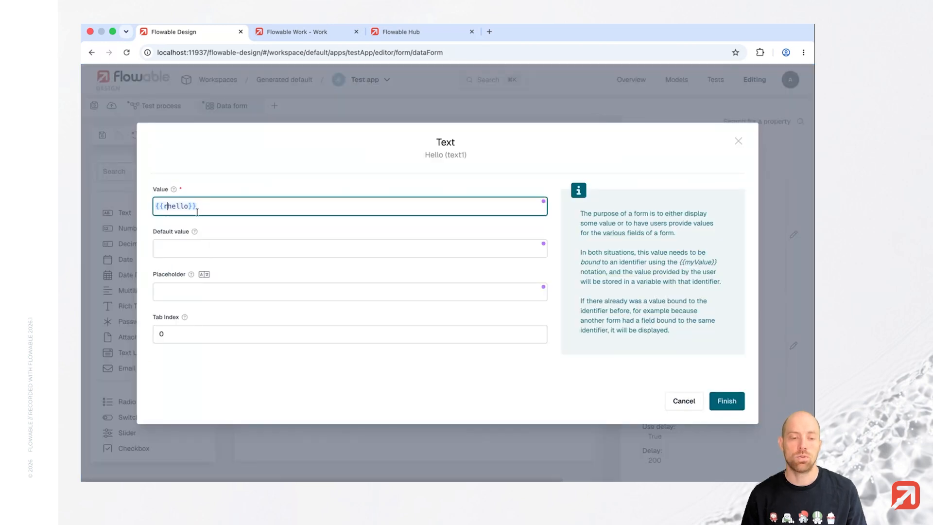
text(root.)
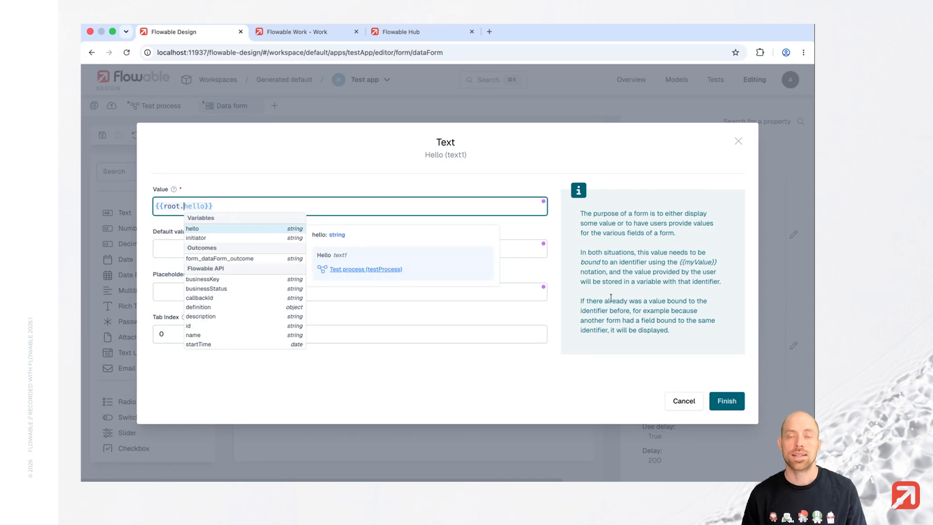
key(Escape)
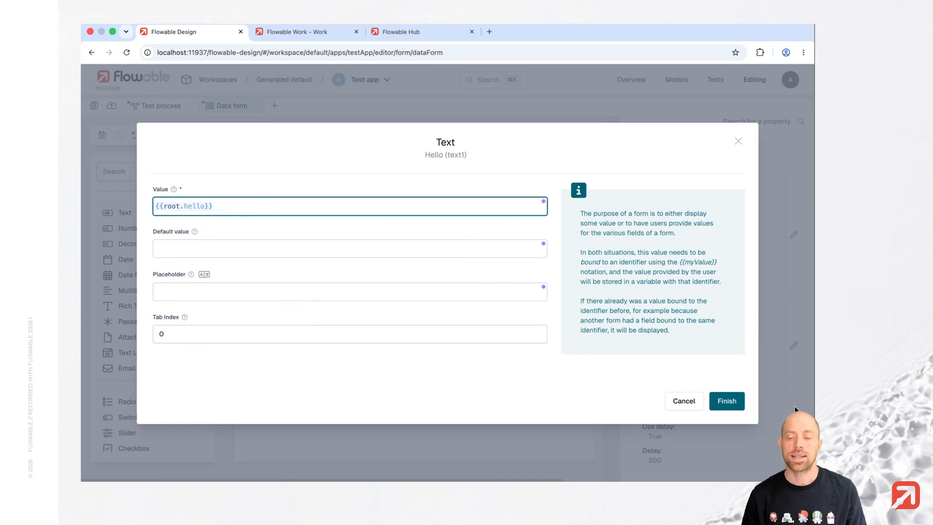
click(743, 404)
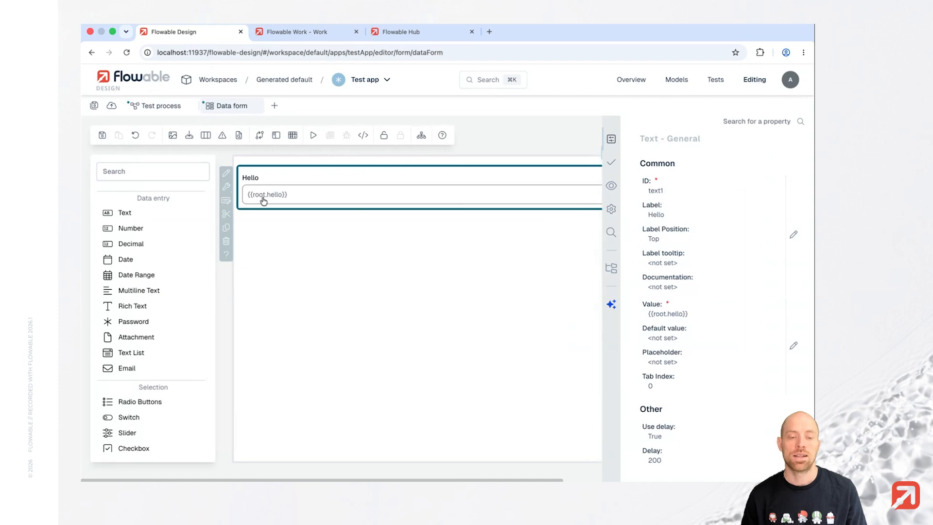
Step: Create a new form model named "Review form" in the test app
click(274, 106)
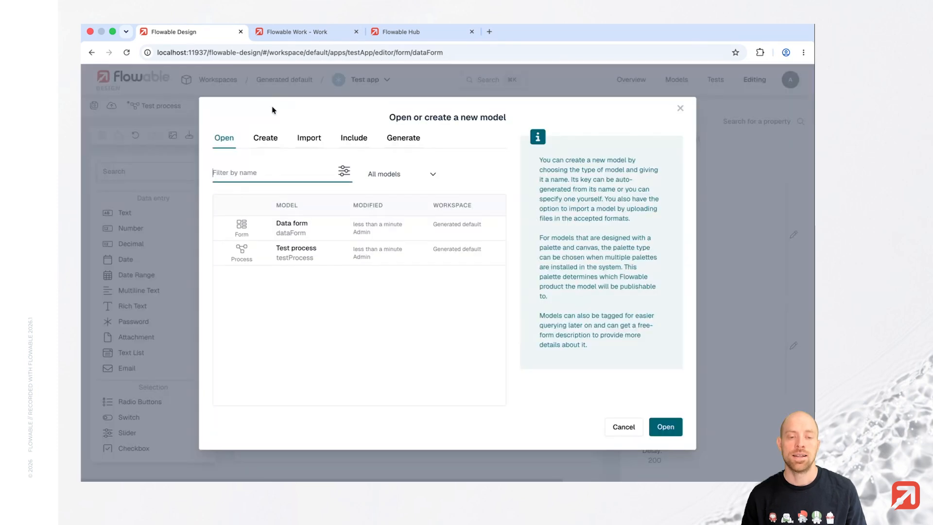
click(265, 138)
click(249, 179)
click(242, 238)
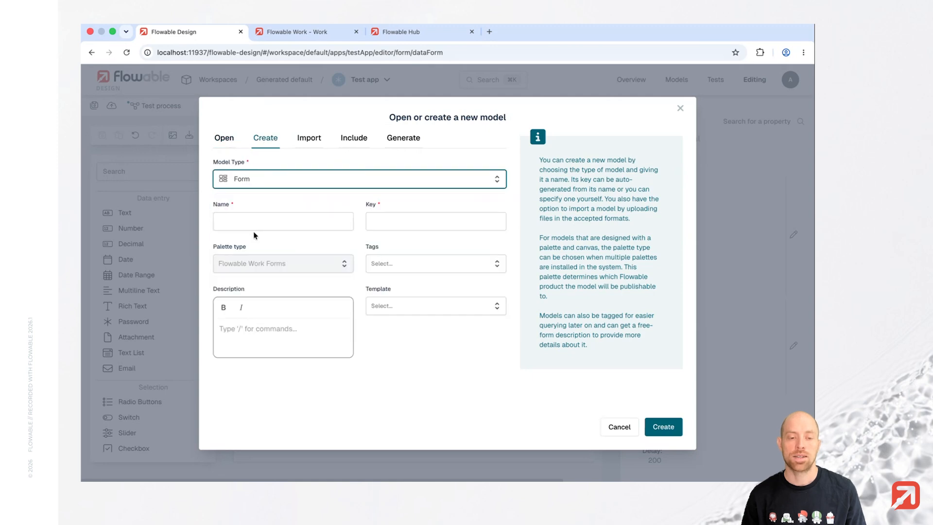
click(254, 222)
text(Review f)
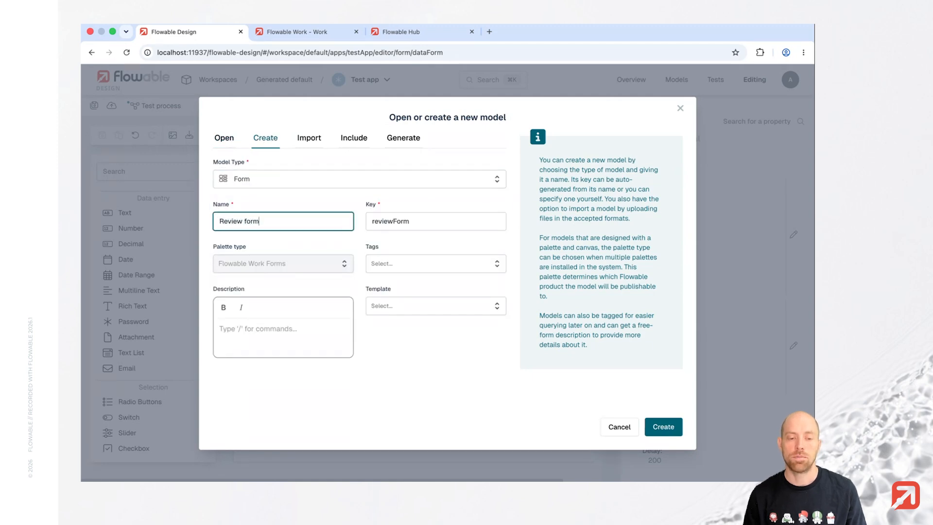
text(orm)
click(675, 428)
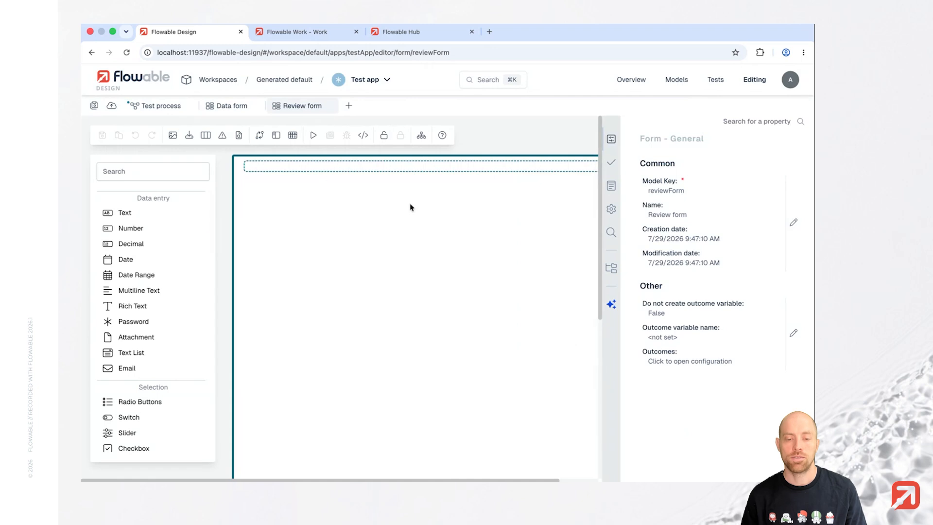
Step: Add a subform without a label to the Review form and link it to the existing Data form
click(115, 172)
text(sub)
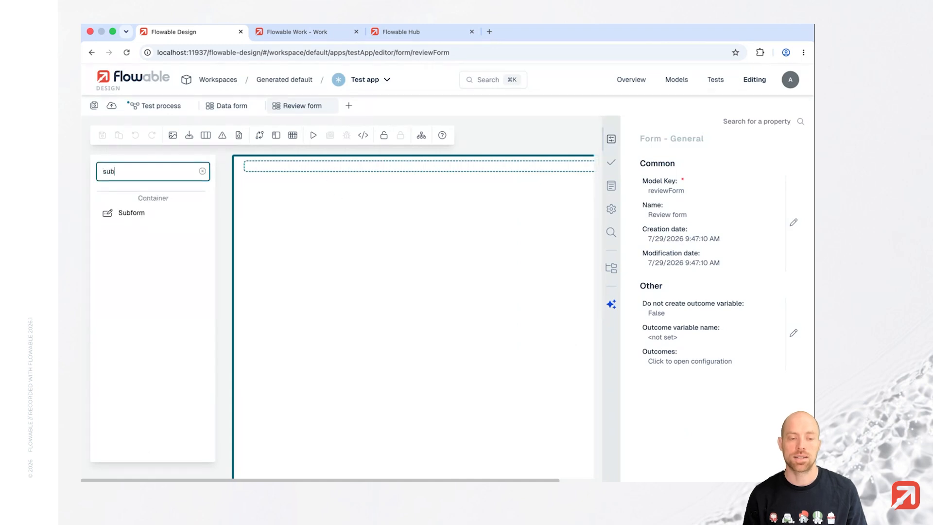
drag(129, 213, 384, 193)
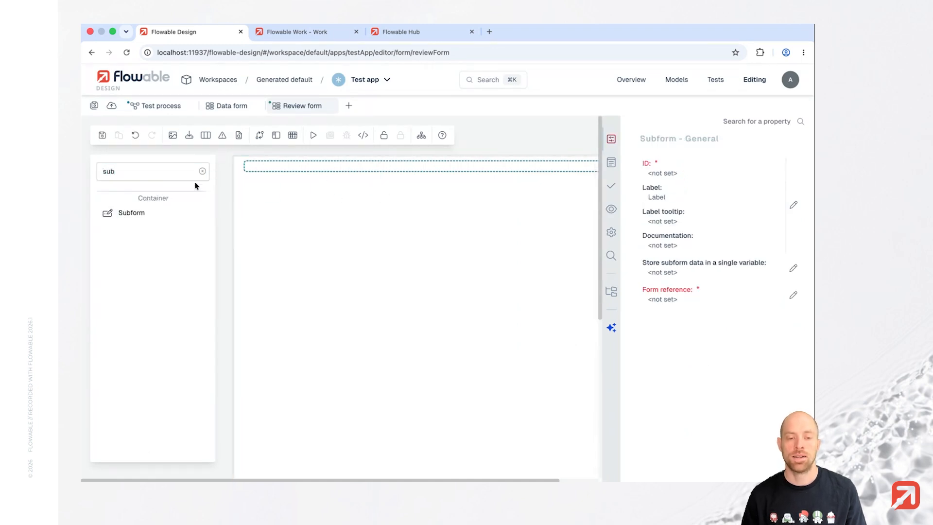
drag(138, 213, 319, 175)
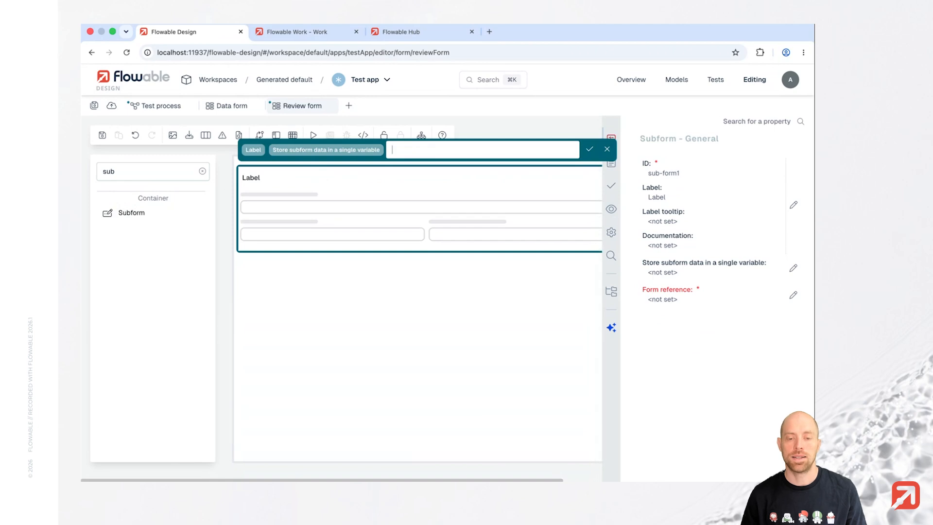
key(Return)
click(667, 268)
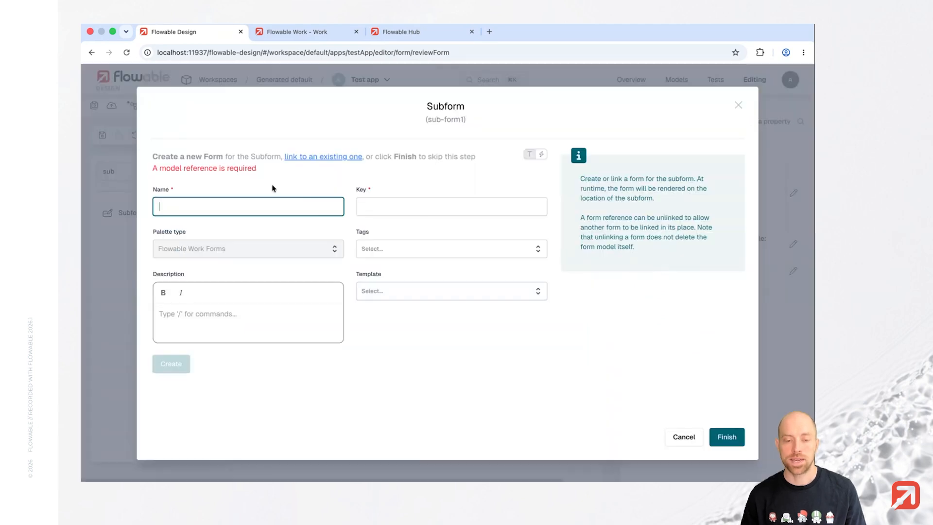
click(311, 157)
click(229, 253)
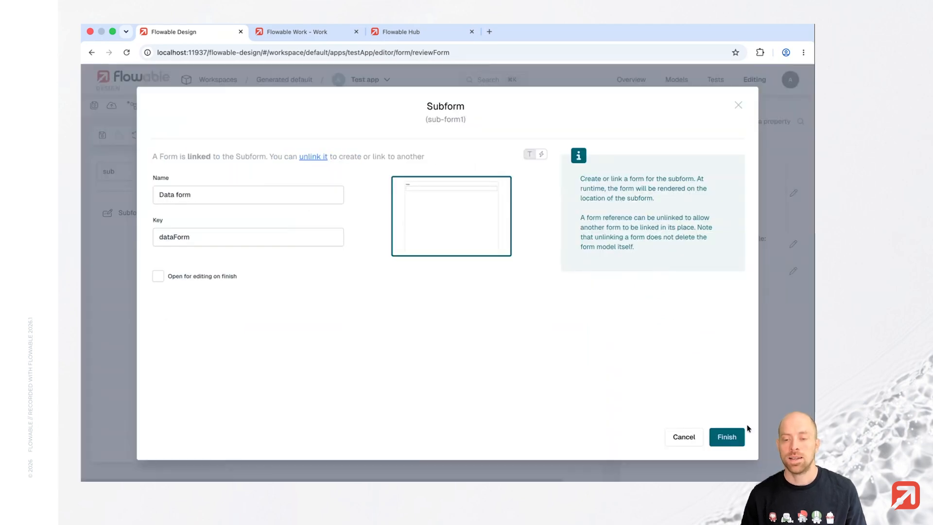
click(736, 438)
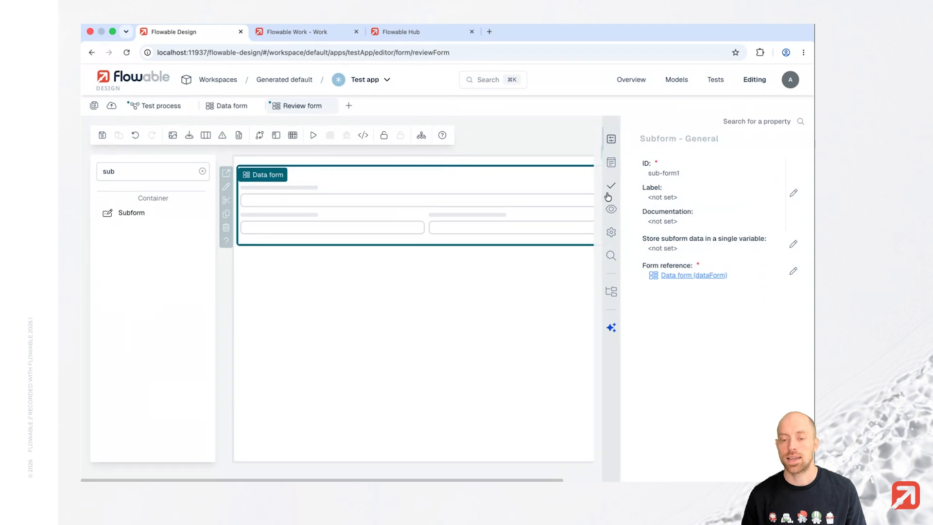
Step: Disable the Data form subform so that its fields are read-only
click(610, 207)
click(695, 207)
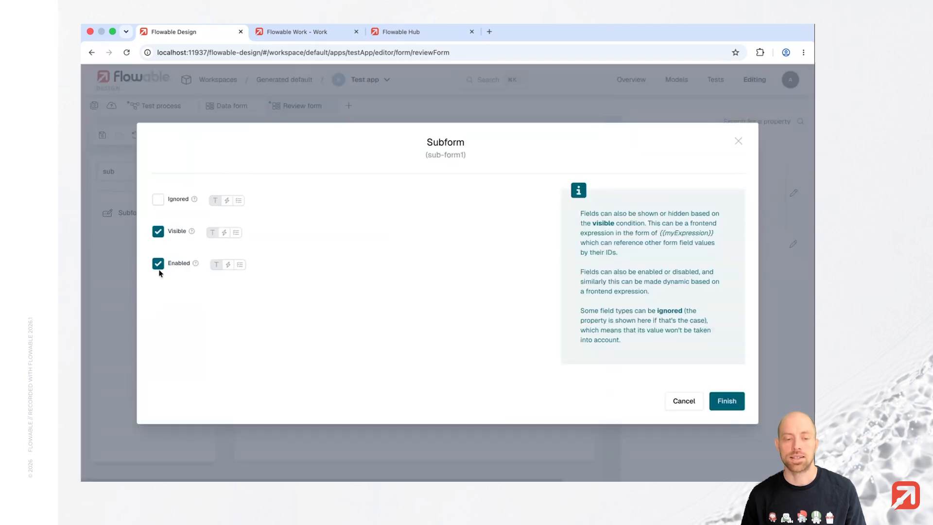
click(158, 266)
click(729, 401)
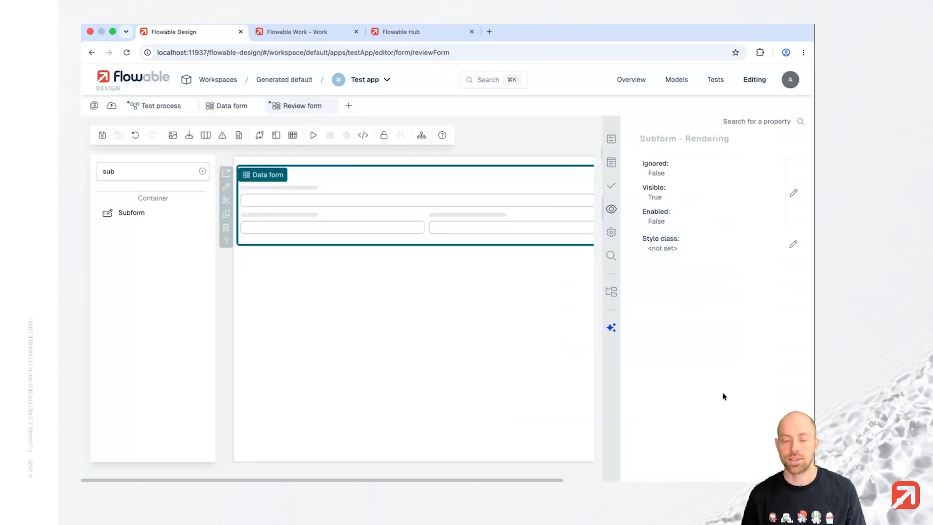
Step: Set the Review form's outcome variable name to "review"
click(498, 315)
click(683, 326)
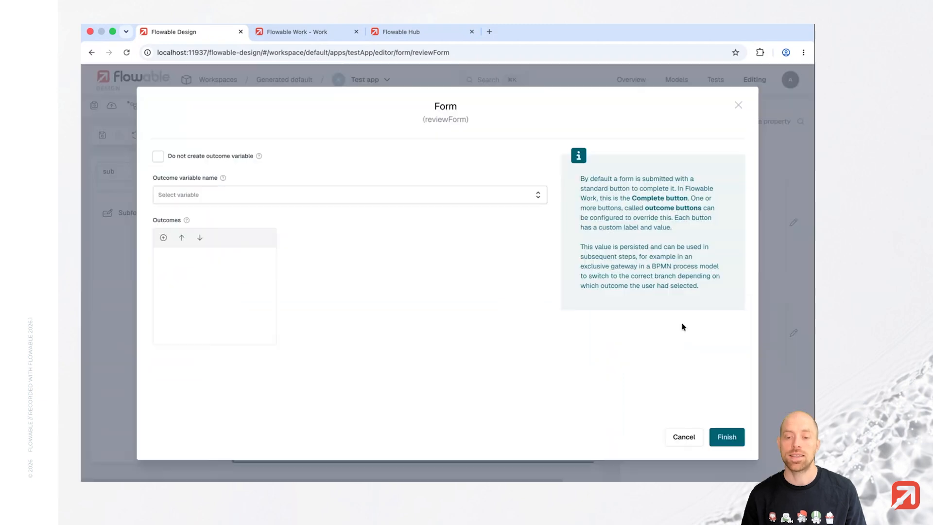
click(220, 194)
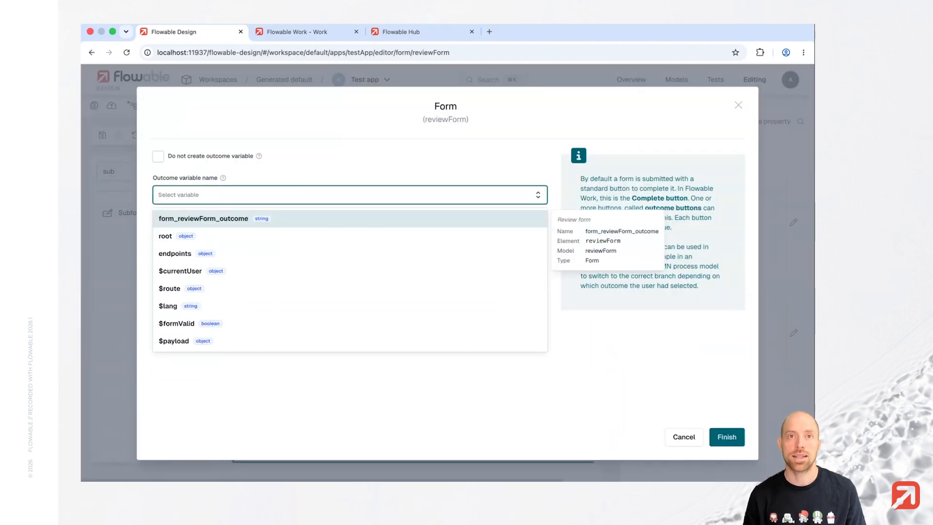
text(review)
key(Down)
key(Return)
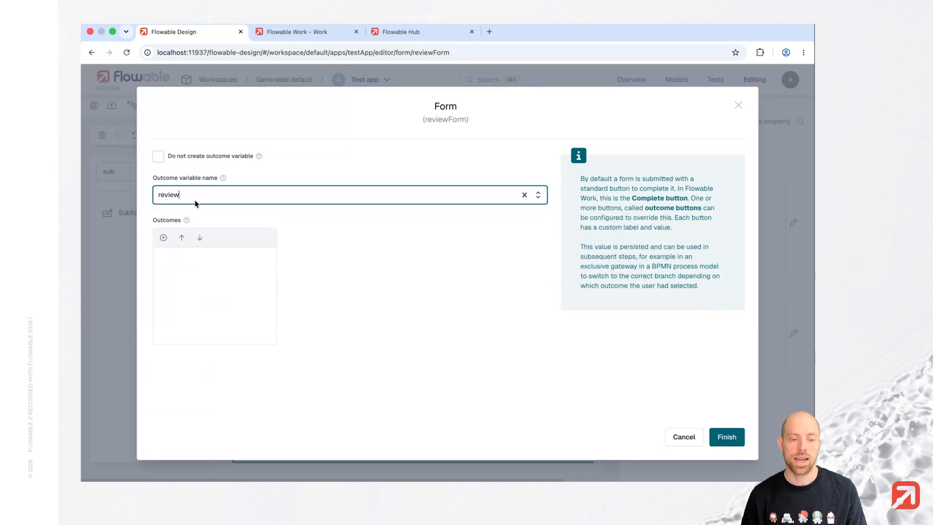
Step: Add a form outcome labelled "Refine" with the value "refine"
click(164, 238)
triple_click(355, 253)
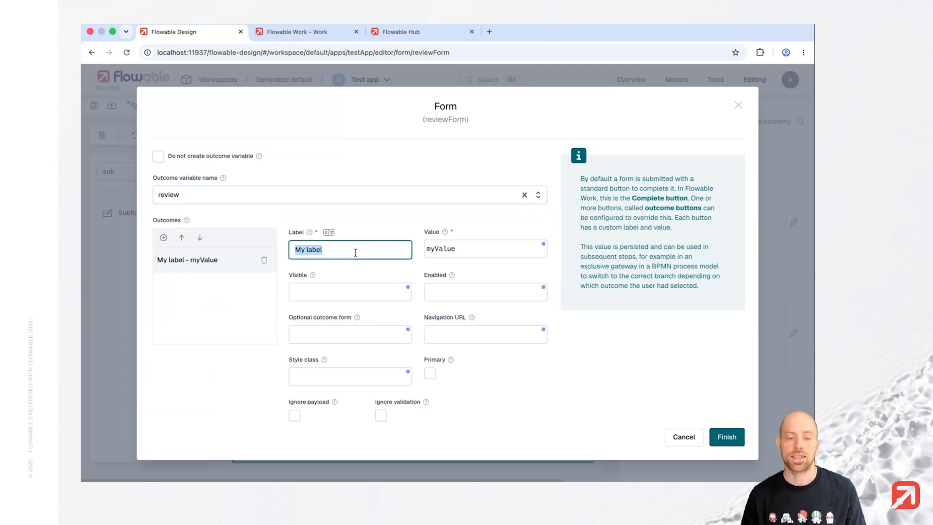
text(Refine)
key(Tab)
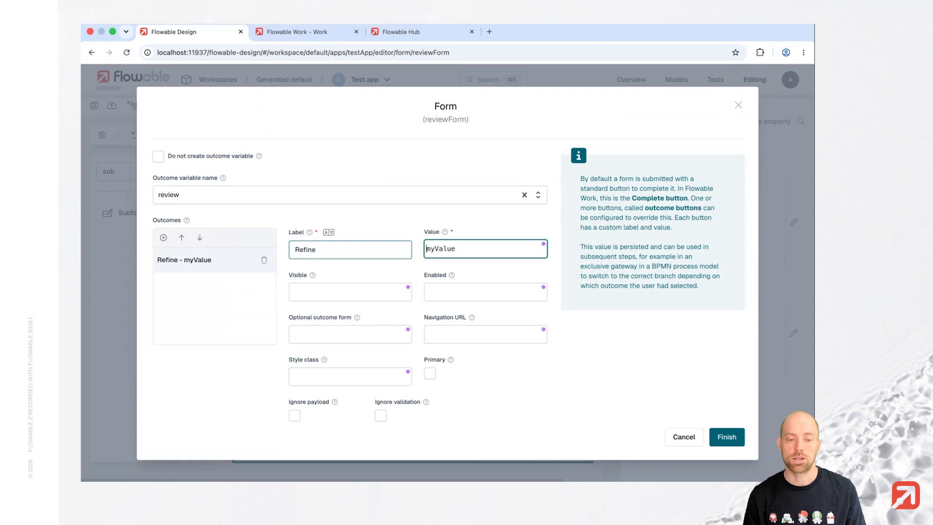
key(ctrl+a)
text(refine)
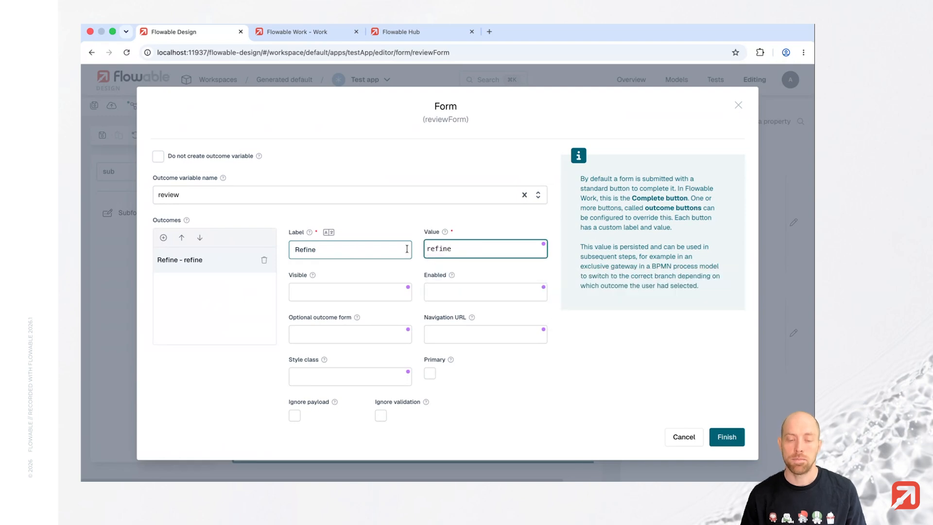
Step: Add a second form outcome labelled "Approve" with the value "approved" and apply the outcome settings
click(164, 238)
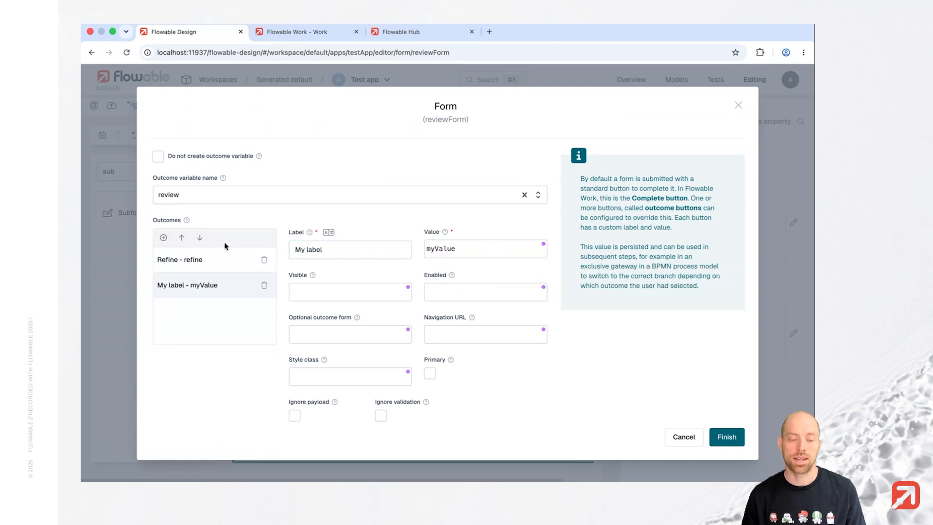
double_click(327, 244)
text(Appro)
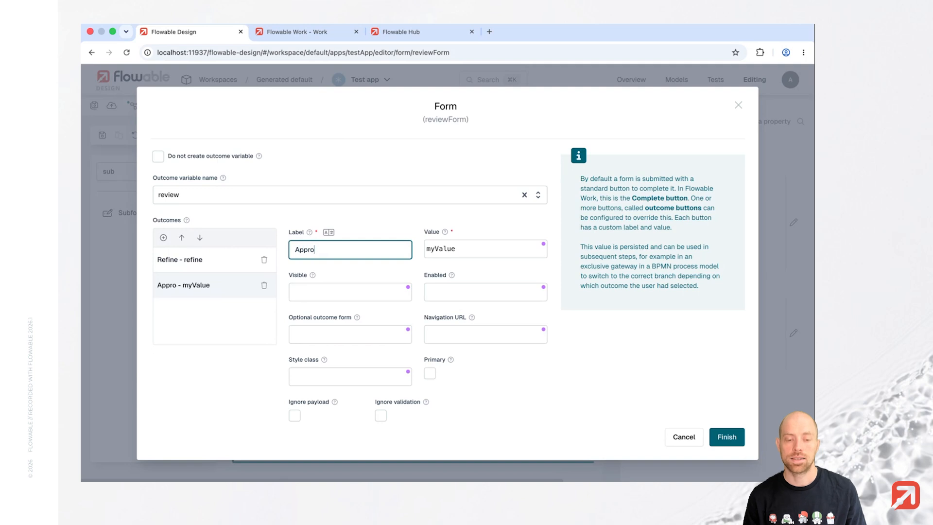
text(ve)
key(Tab)
text(approve)
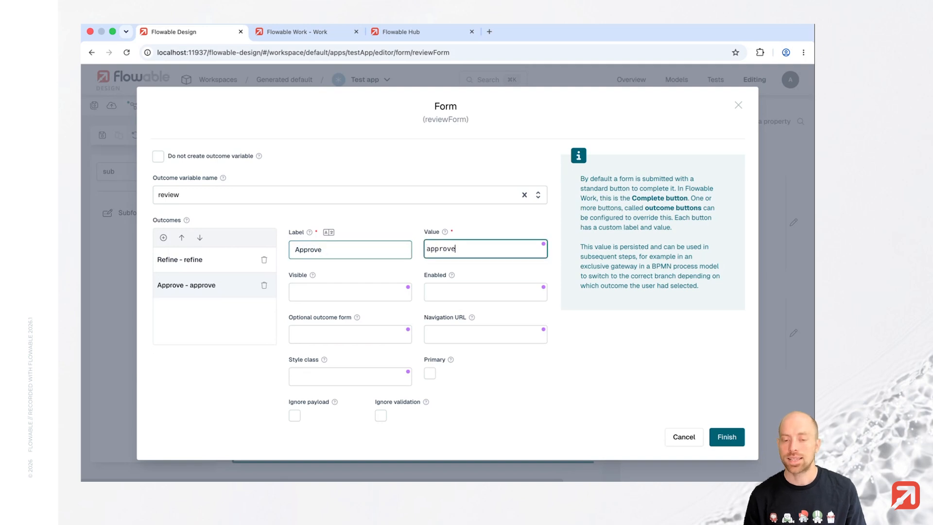
text(d)
click(726, 436)
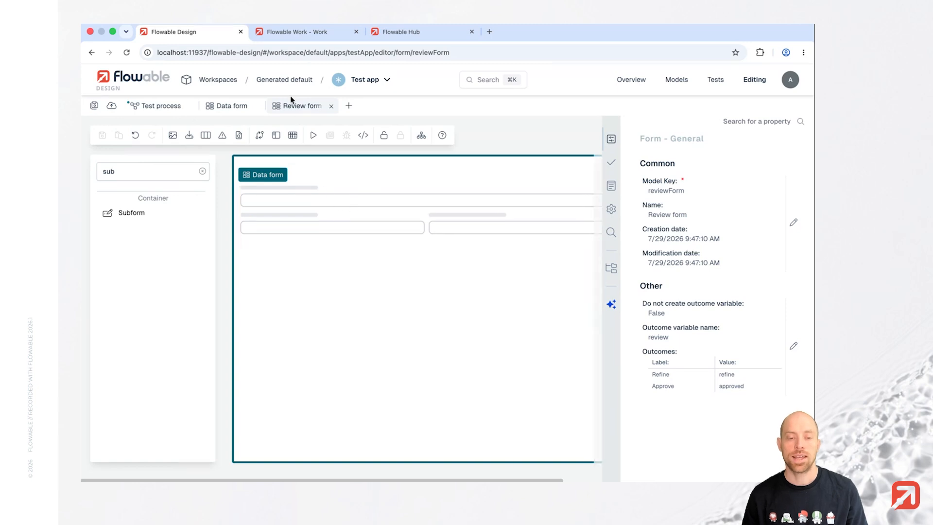
Step: Open the Test process and place a 2 Step Review activity just after the start event
click(150, 108)
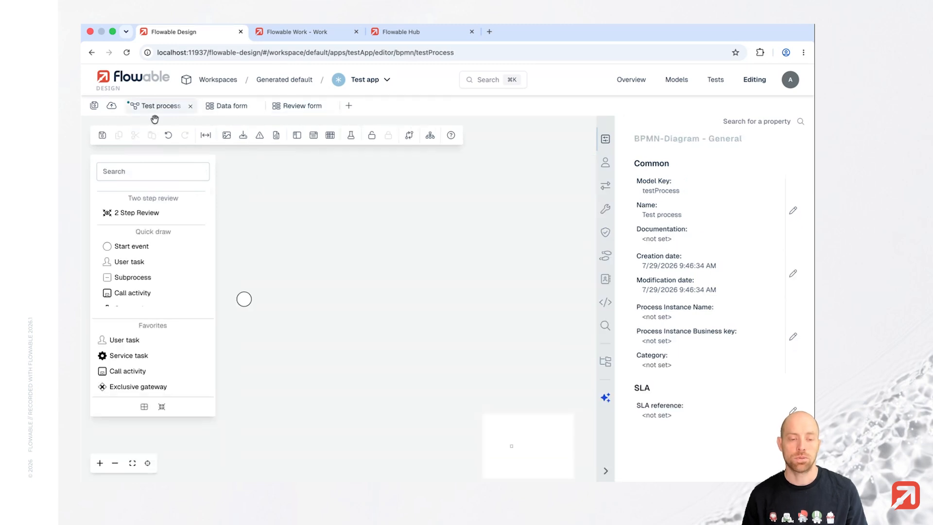
click(242, 309)
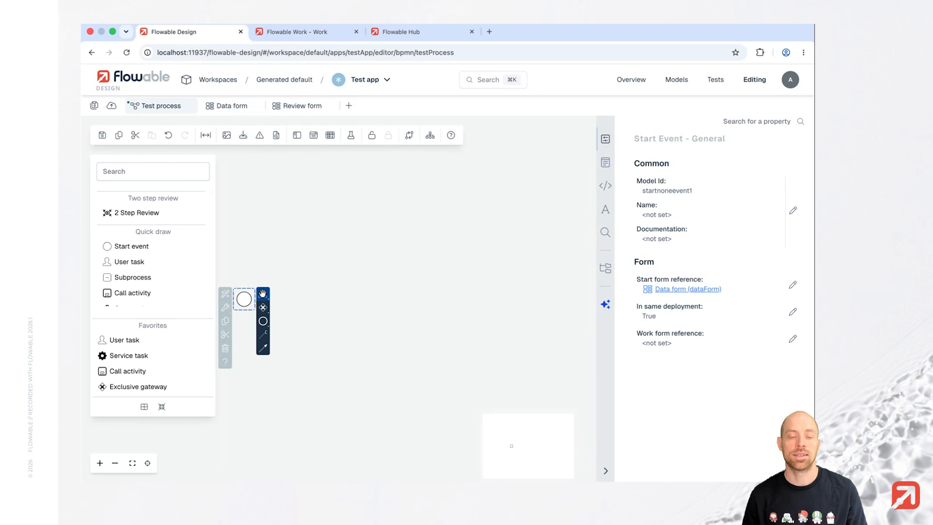
drag(129, 212, 297, 302)
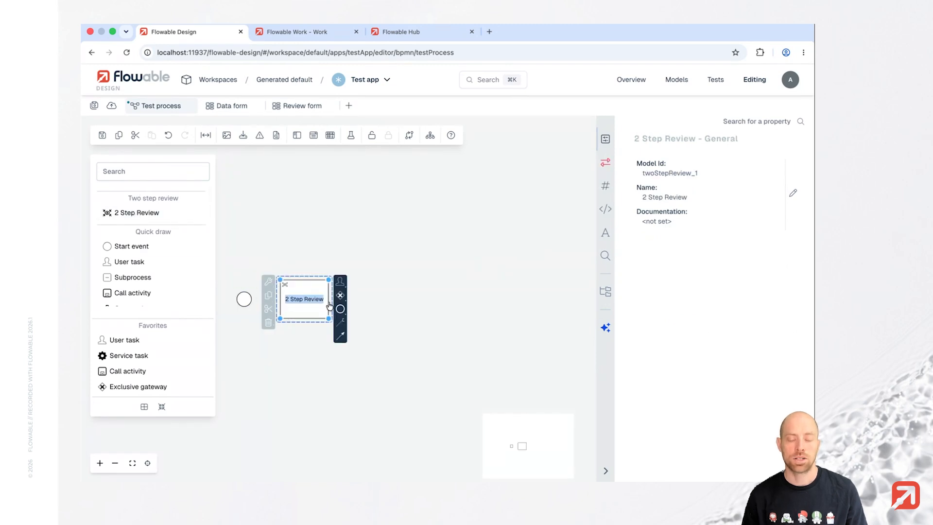
Step: Set the 2 Step Review activity's review form to "reviewForm" and its refine form to "dataForm"
click(604, 164)
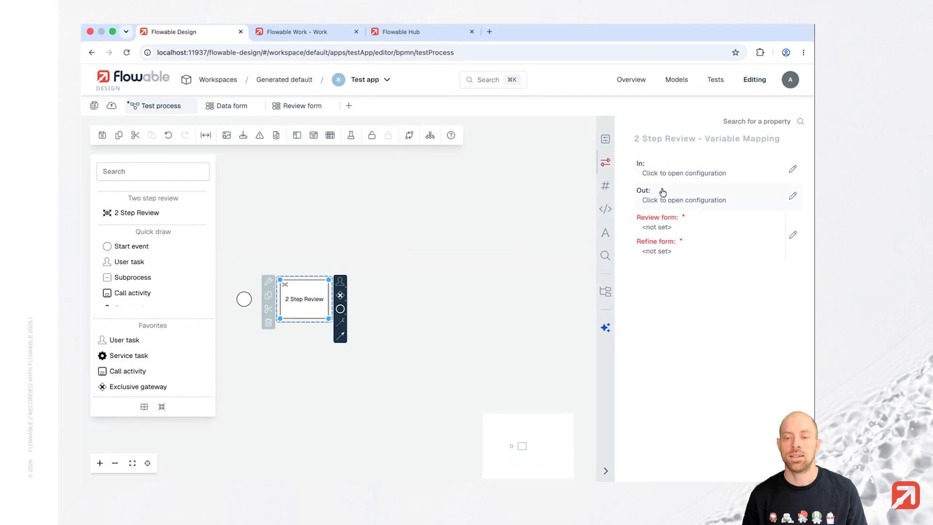
click(681, 229)
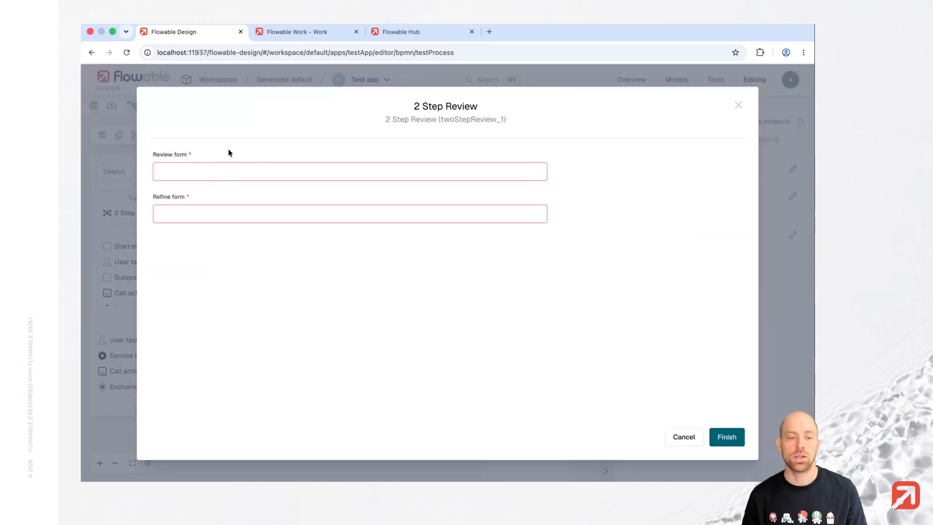
click(224, 173)
text(reviewF)
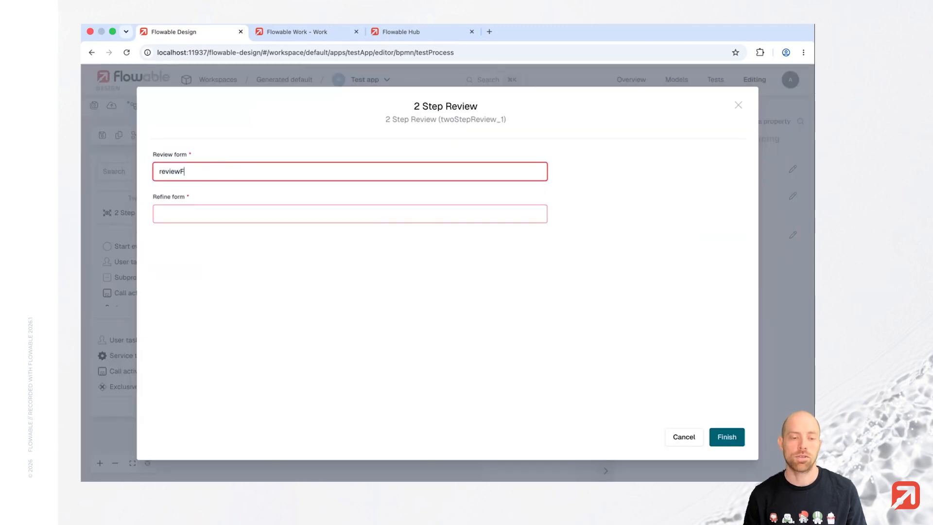
text(orm)
key(Tab)
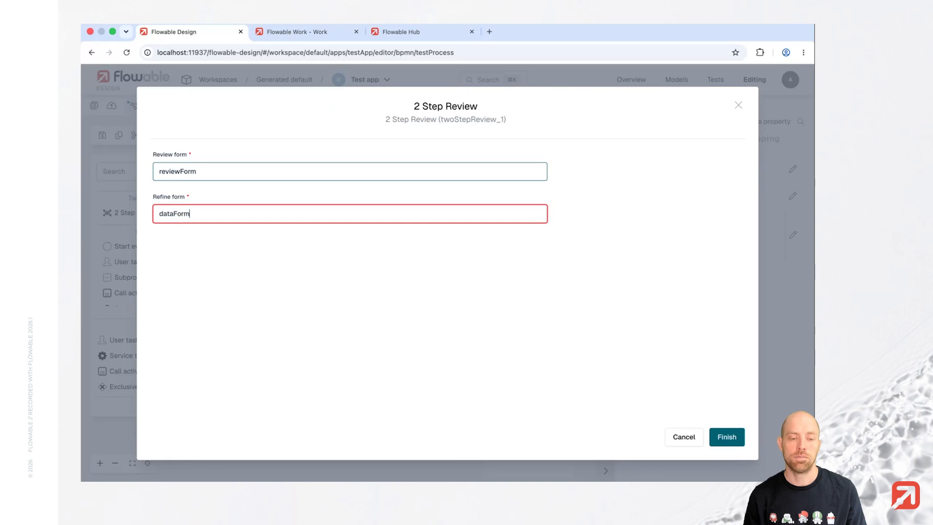
click(731, 437)
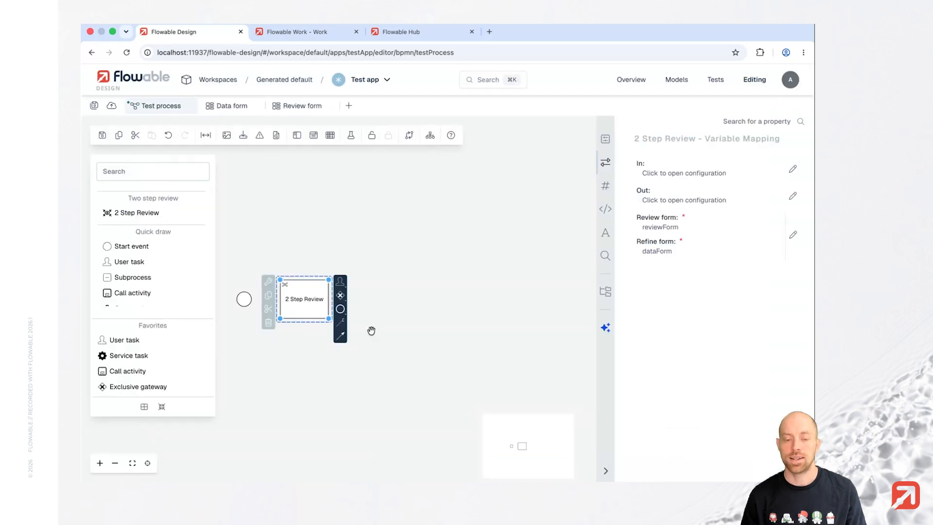
Step: Connect the start event to the 2 Step Review activity with a sequence flow
click(244, 303)
drag(267, 342, 295, 323)
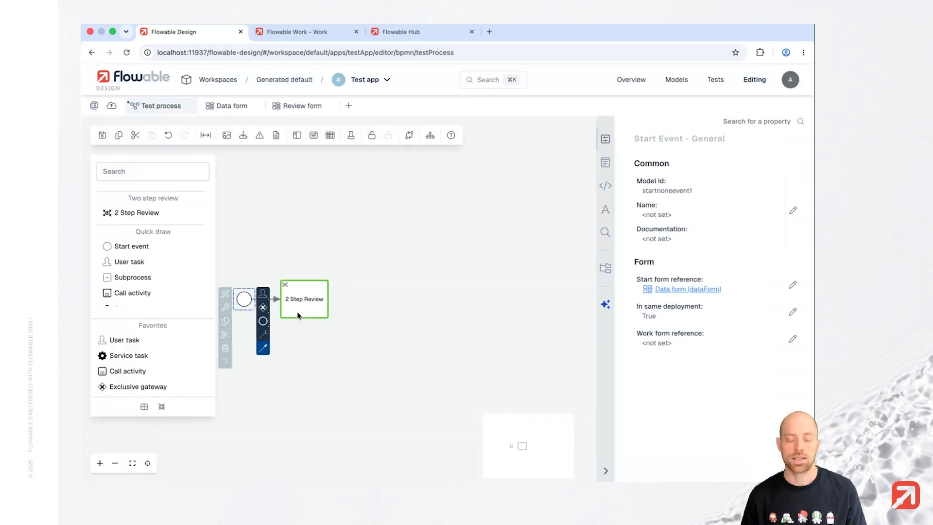
Step: Append a user task named "Final task" after the 2 Step Review activity
click(319, 302)
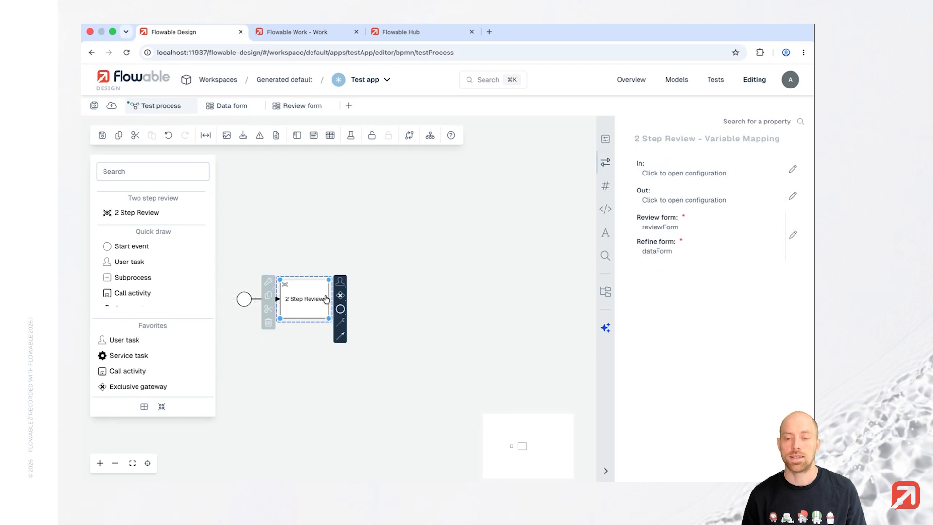
click(339, 285)
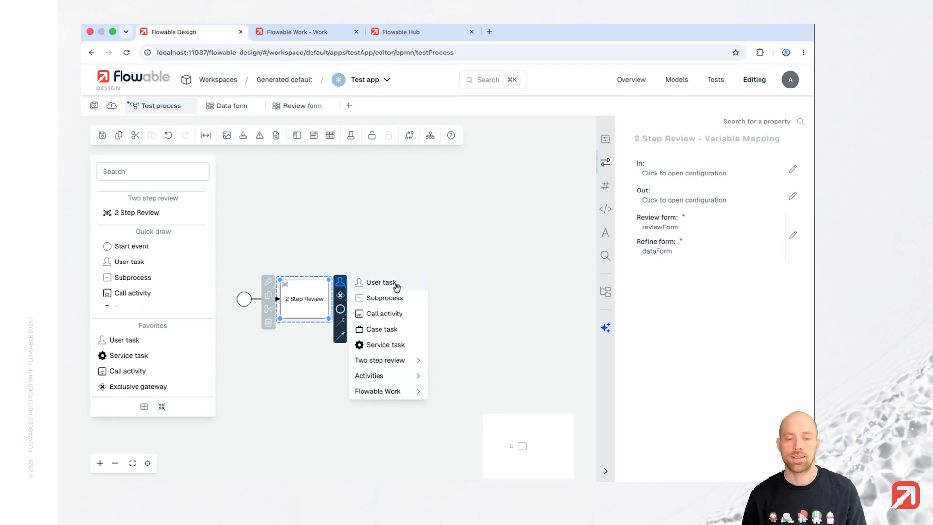
click(395, 285)
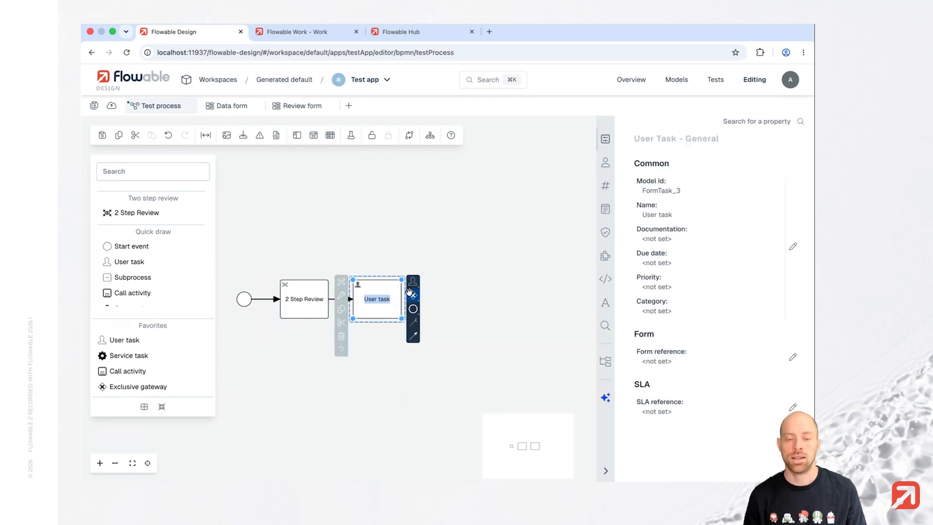
text(E)
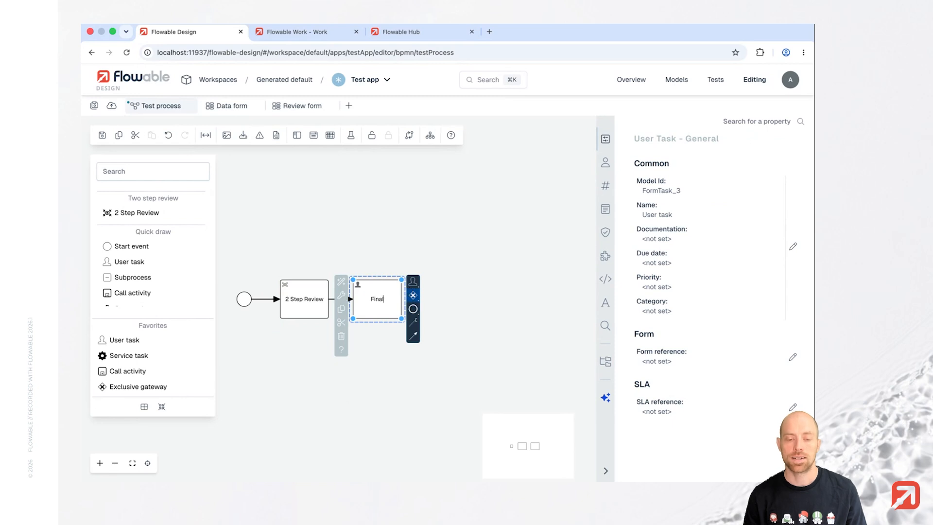
Step: Link the Final task to the existing Data form (dataForm)
click(655, 350)
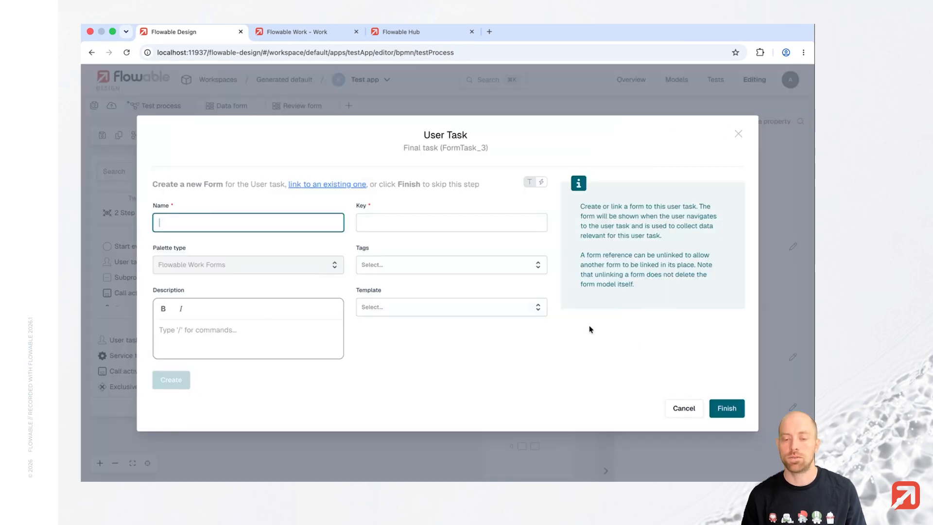
click(298, 186)
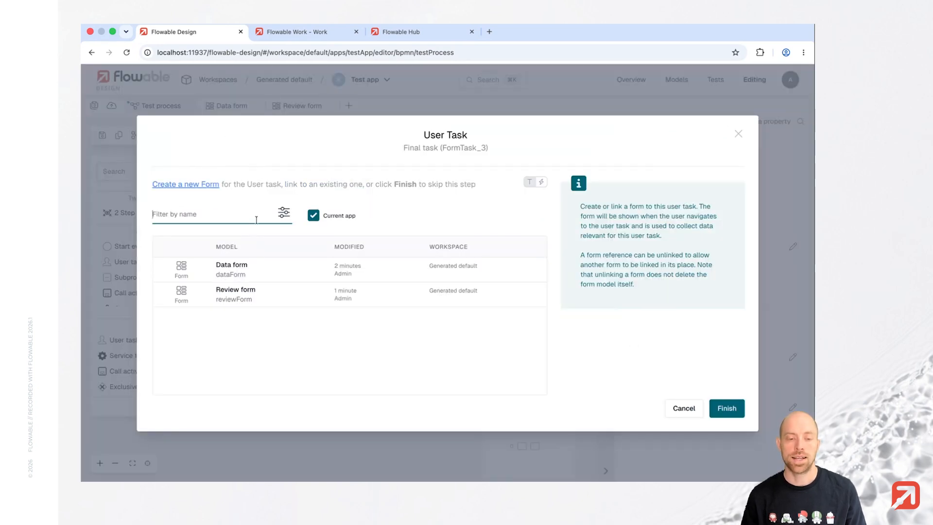
click(270, 275)
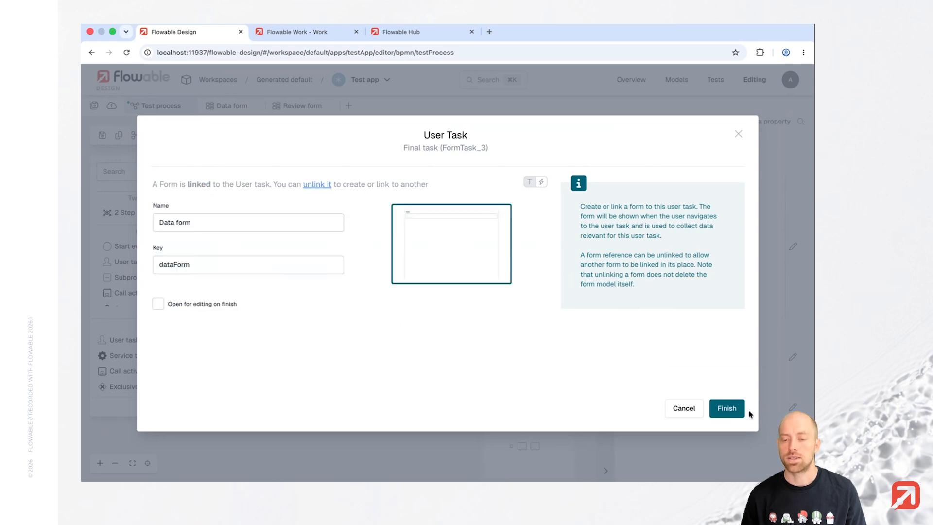
click(727, 408)
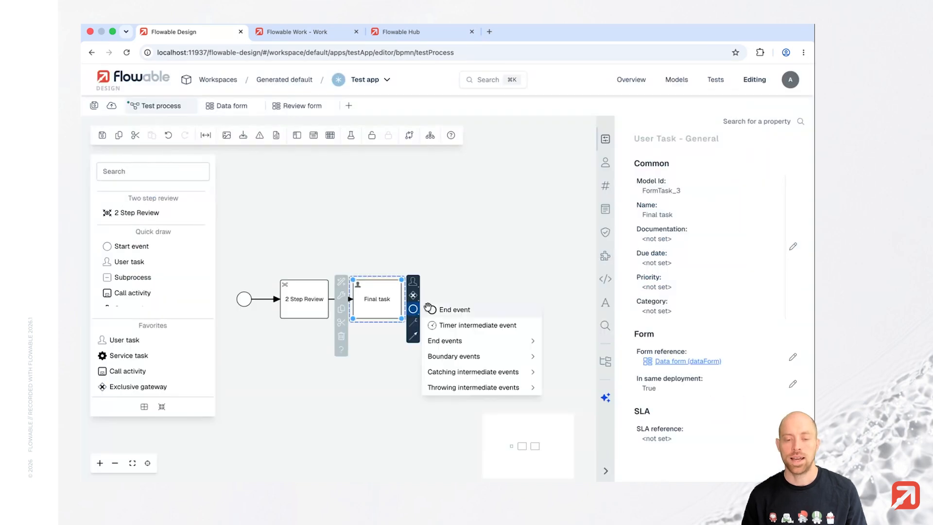
Step: Append an end event after the Final task and save the Test process
click(440, 308)
click(91, 107)
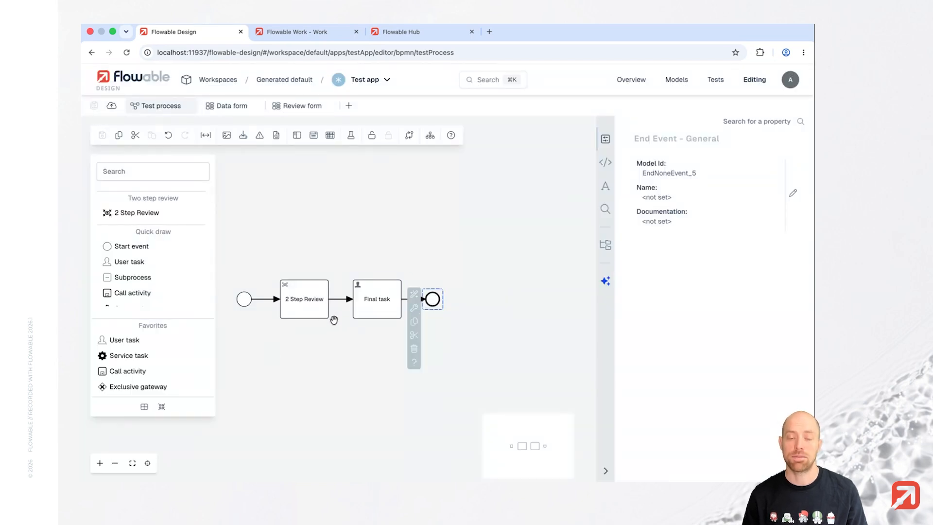
Step: Publish the Test app to the default deployment target without defining a new revision
click(319, 312)
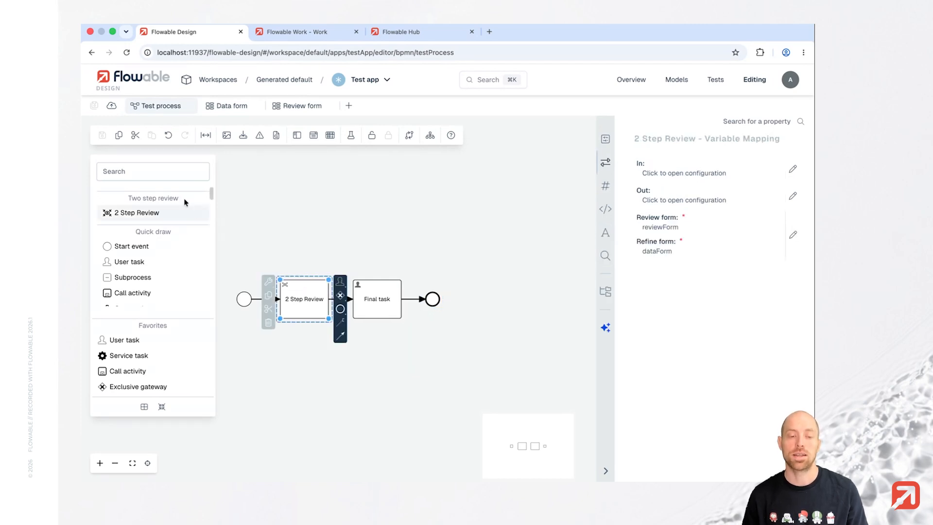
click(112, 112)
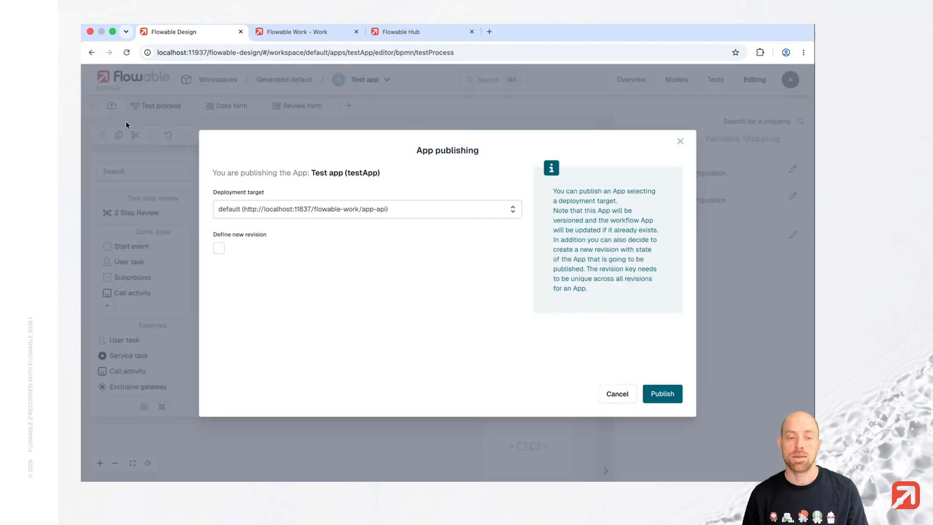
click(655, 398)
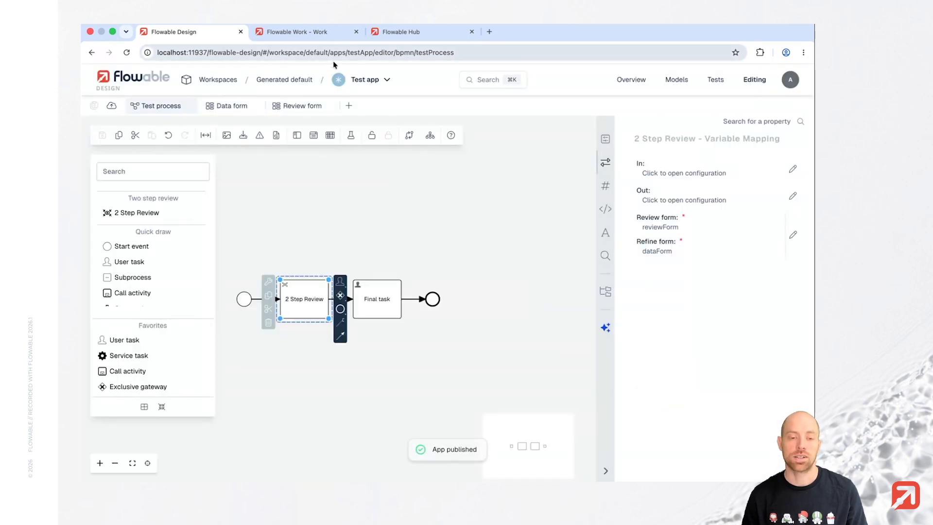
Step: Switch to Flowable Work and start a new Test process with "World" in the Hello field
click(320, 34)
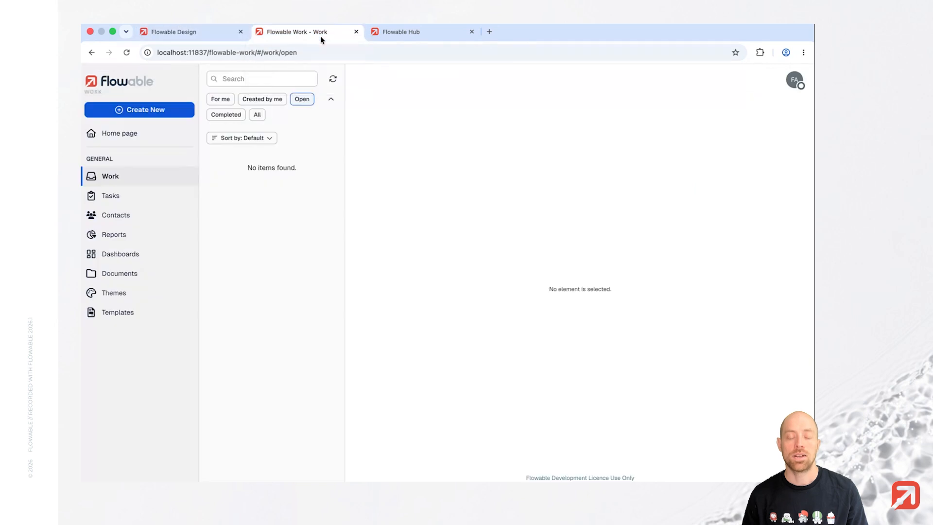
click(141, 109)
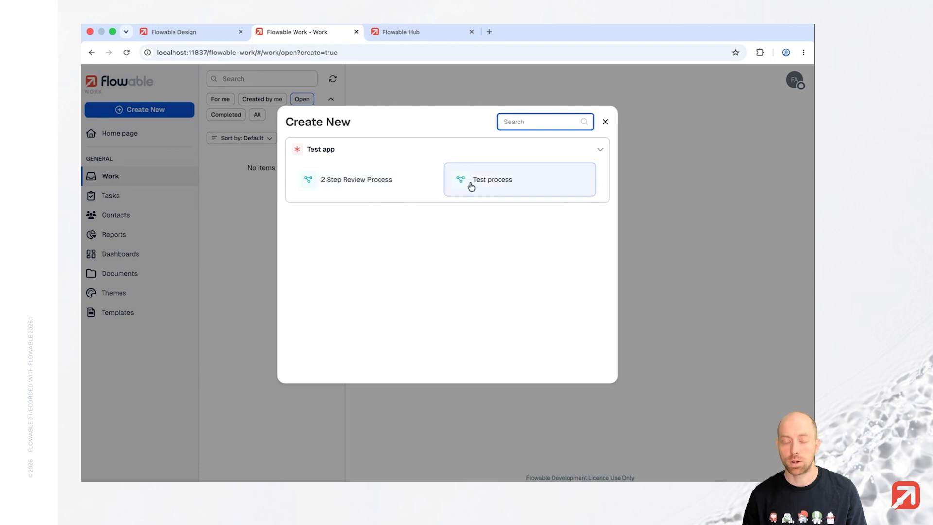
click(495, 190)
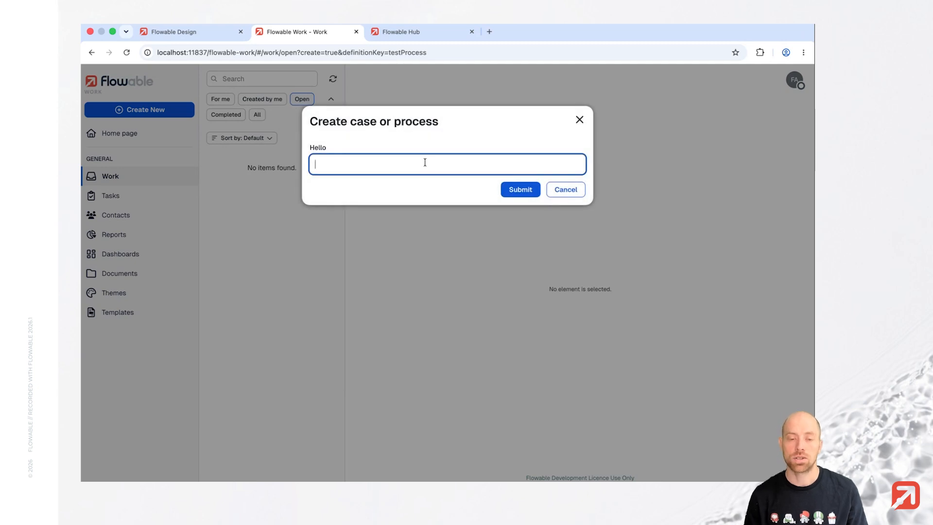
text(World)
click(521, 193)
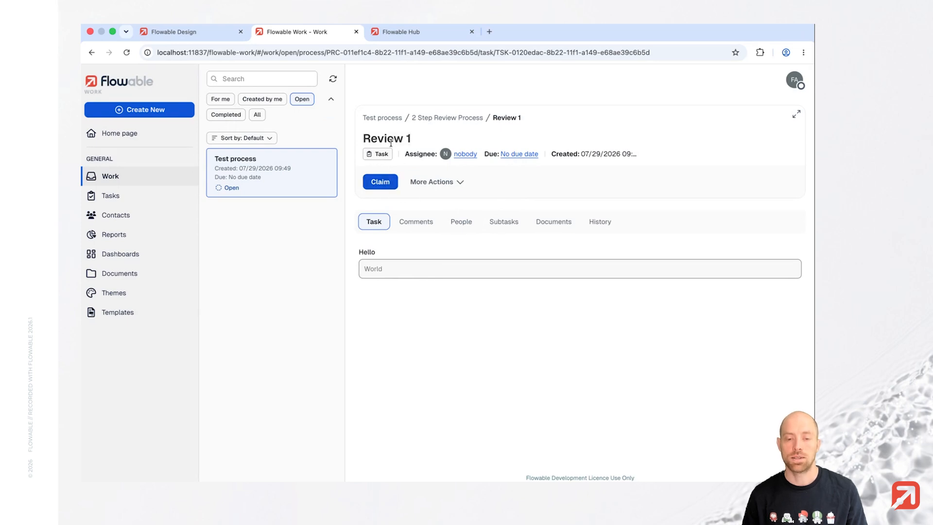
Step: Claim the Review 1 task of the new process instance and approve it
double_click(371, 270)
click(381, 184)
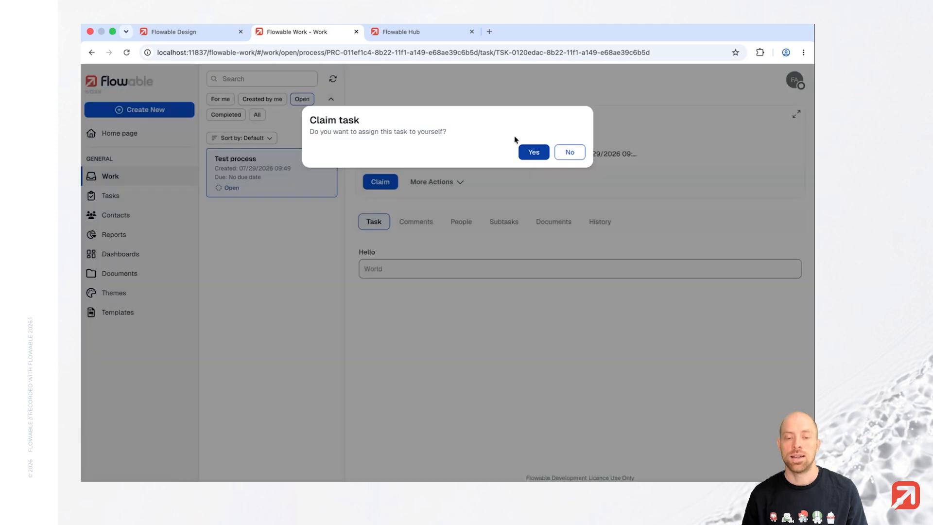
click(533, 154)
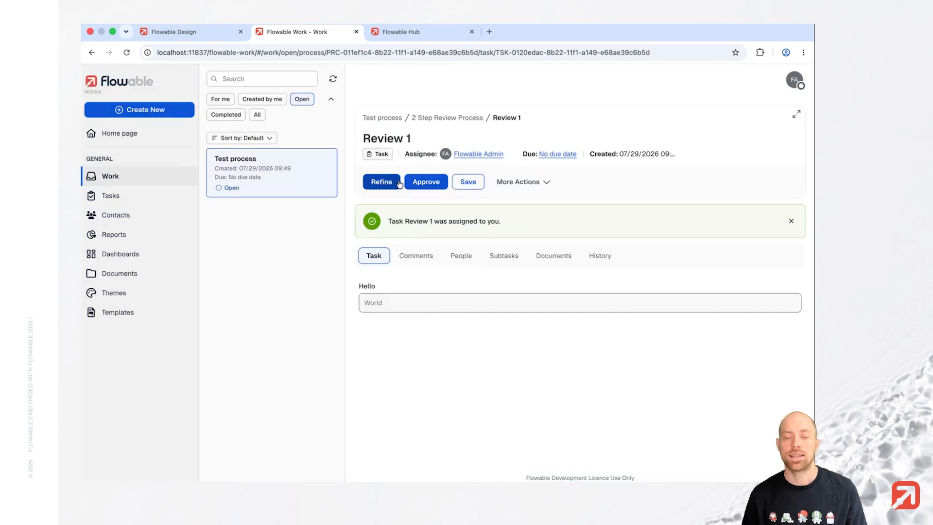
click(426, 183)
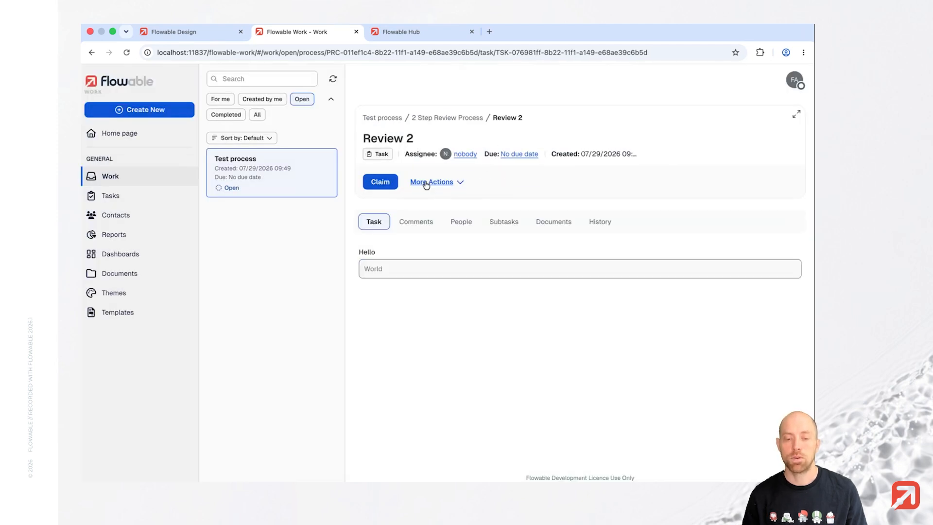
Step: Claim the Review 2 task and assign it to yourself
click(382, 183)
click(534, 152)
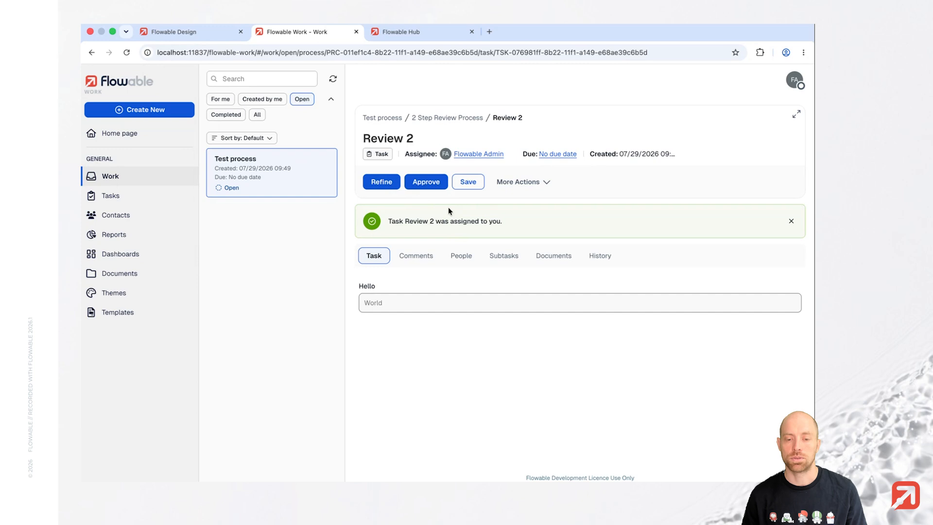
Step: Switch back to Flowable Design and open the 2 Step Review Process of the Two step review plugin in the Plugin workspace
click(180, 32)
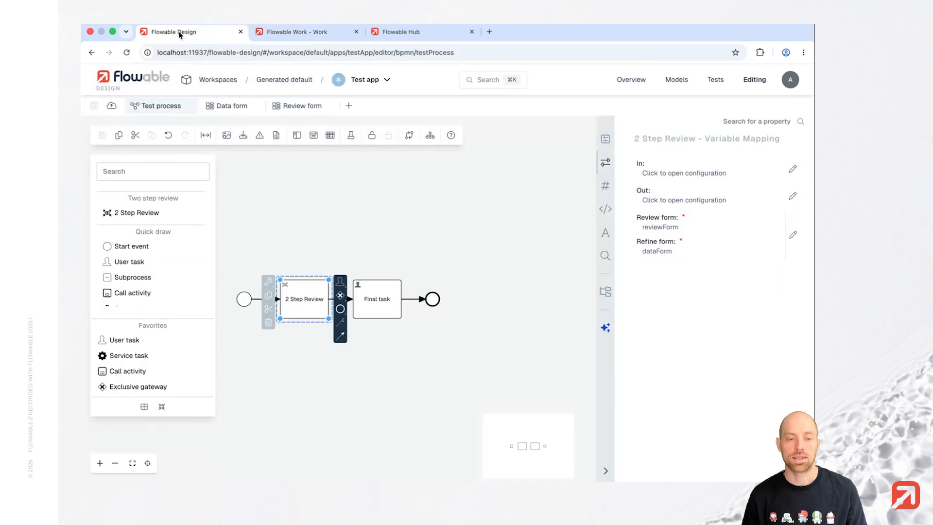
click(210, 83)
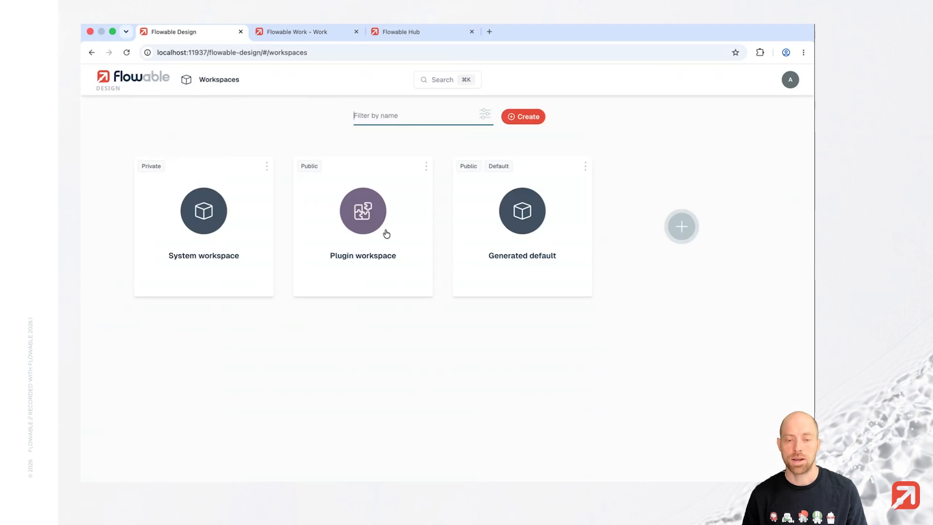
click(385, 232)
click(205, 228)
click(232, 224)
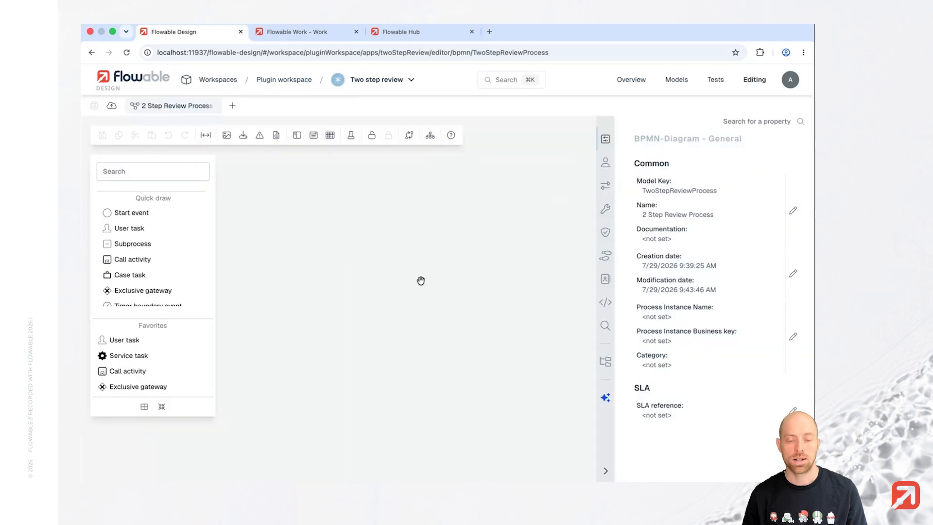
Step: Replace the Review 2 task's disallowed users for assignee with the expression ${reviewer1}
click(477, 275)
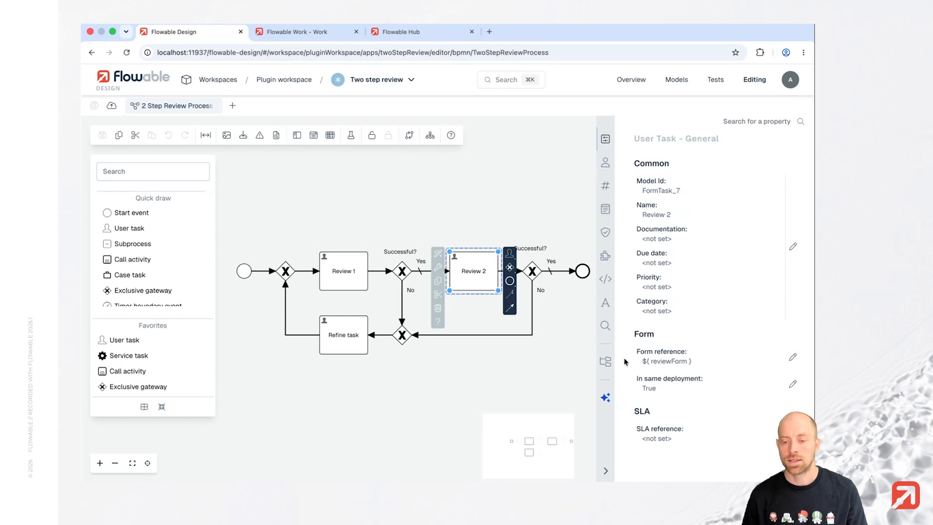
click(605, 162)
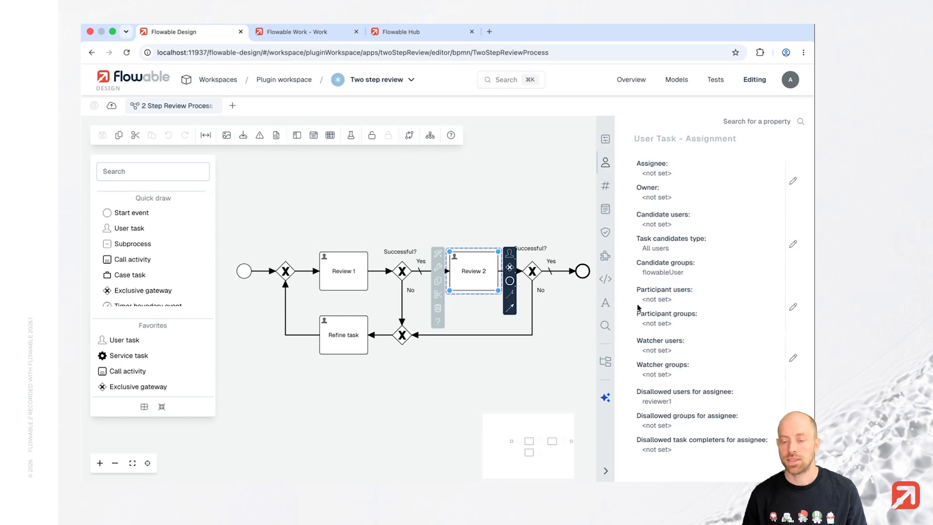
click(692, 404)
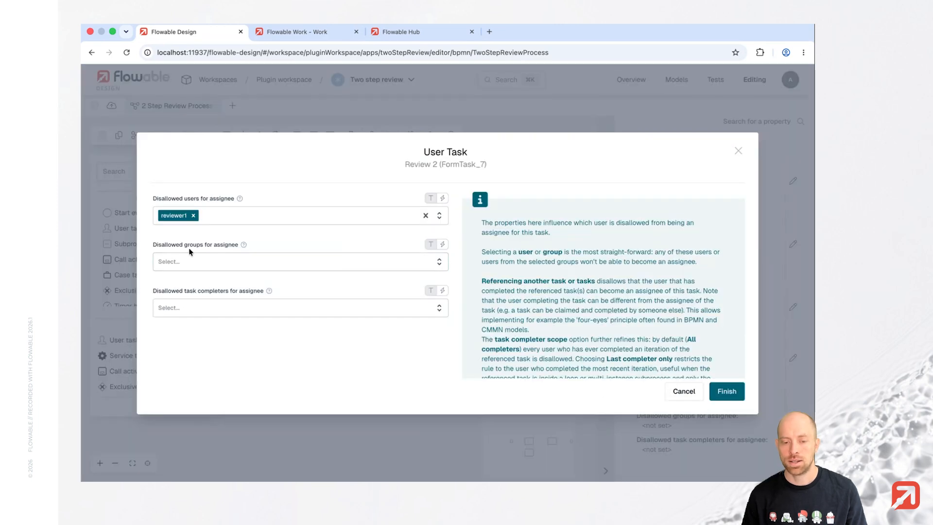
click(194, 216)
click(442, 198)
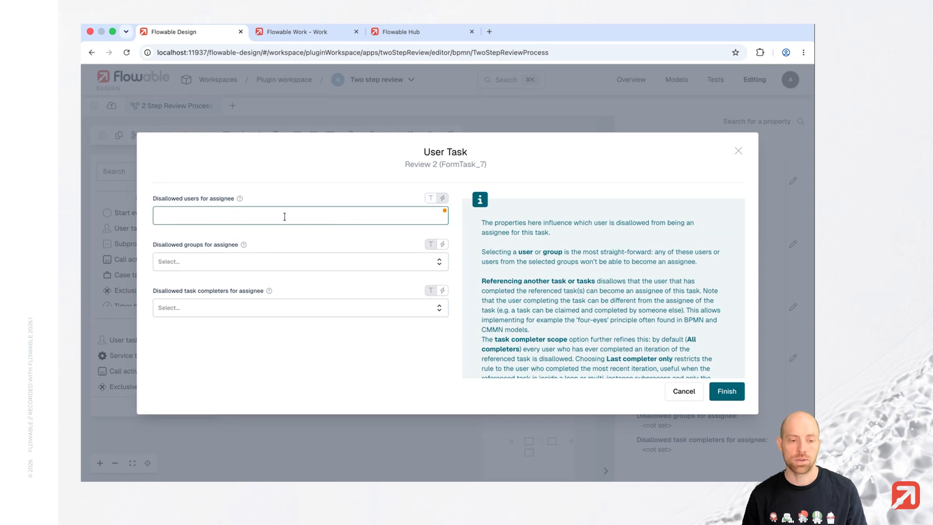
text(${revi)
key(Return)
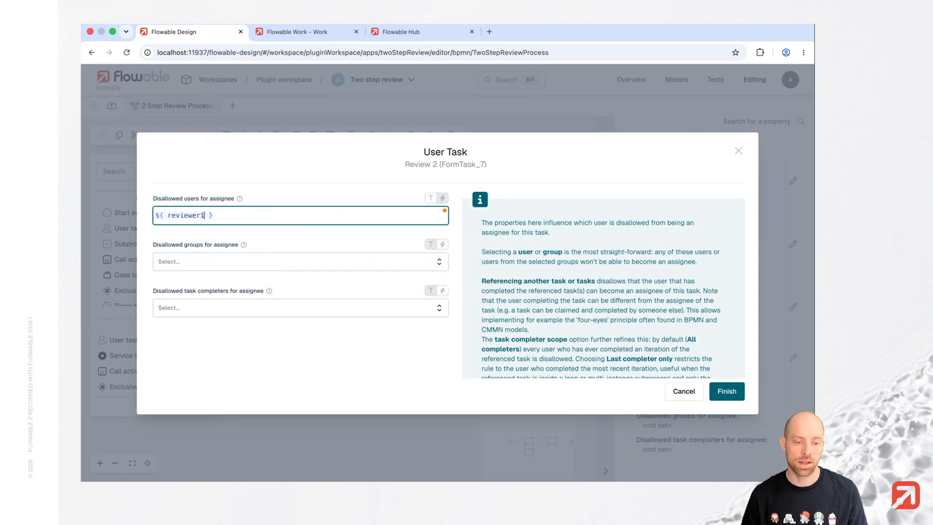
click(732, 397)
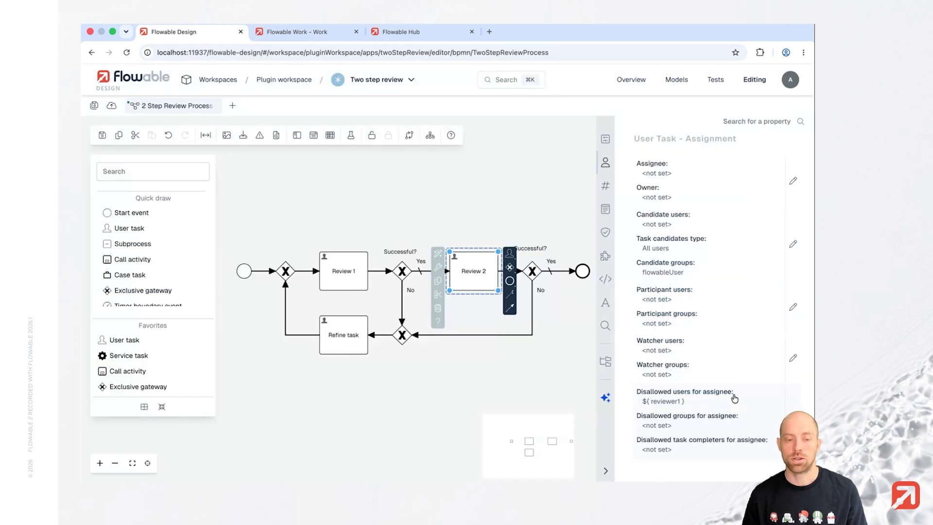
Step: Save the process and install the Two step review plugin globally as version 0.0.2, updating the plugin version
click(102, 135)
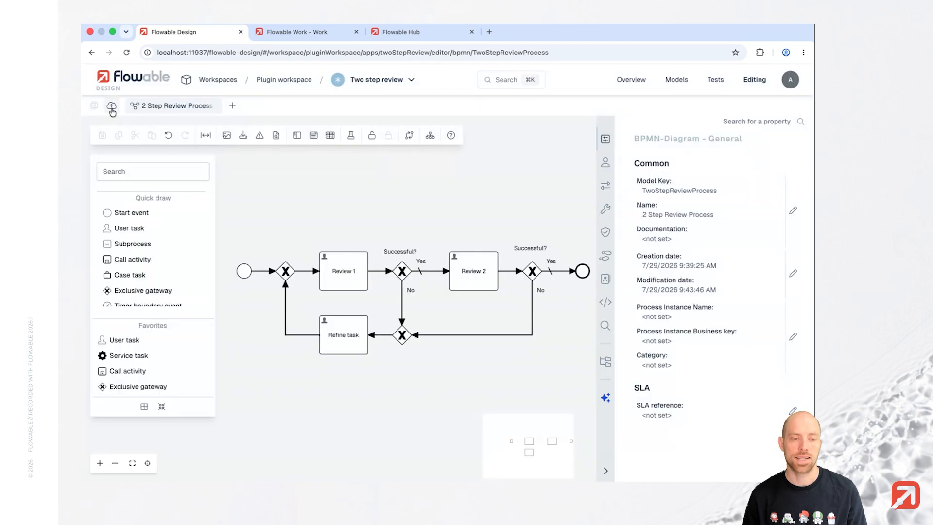
click(111, 106)
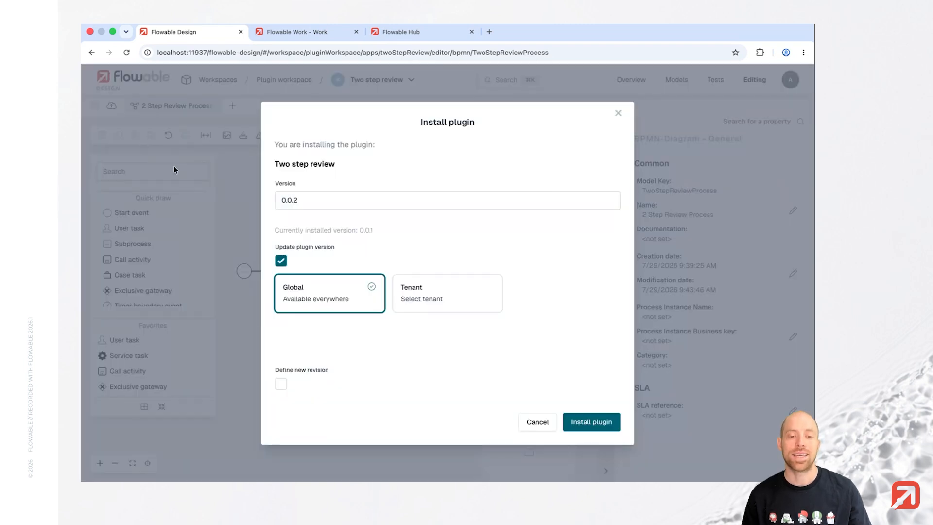
click(609, 422)
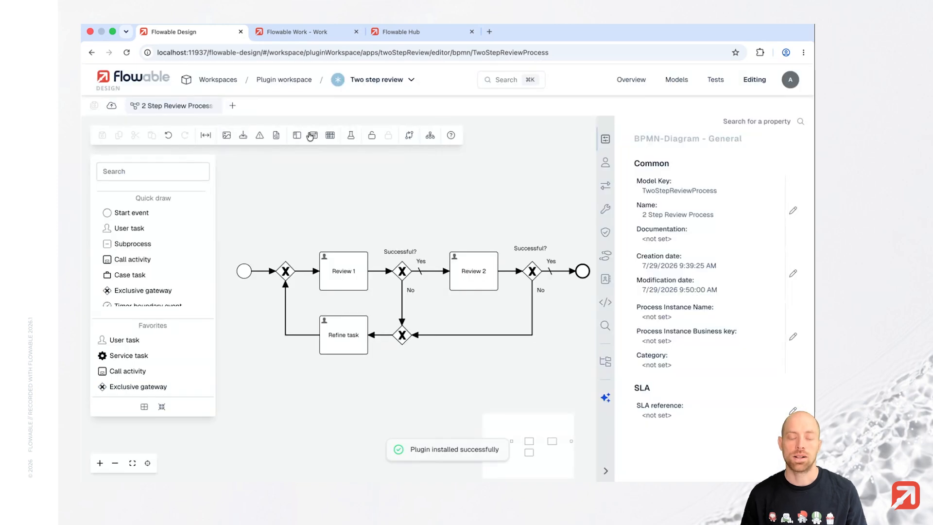
Step: Open the Test process of the Test app in the Generated default workspace and publish the app to the default deployment target
click(226, 79)
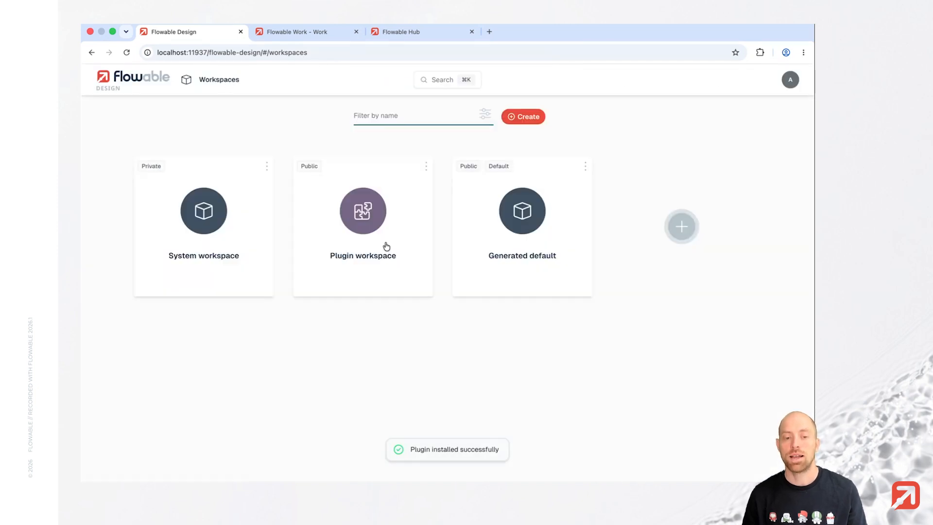
click(493, 249)
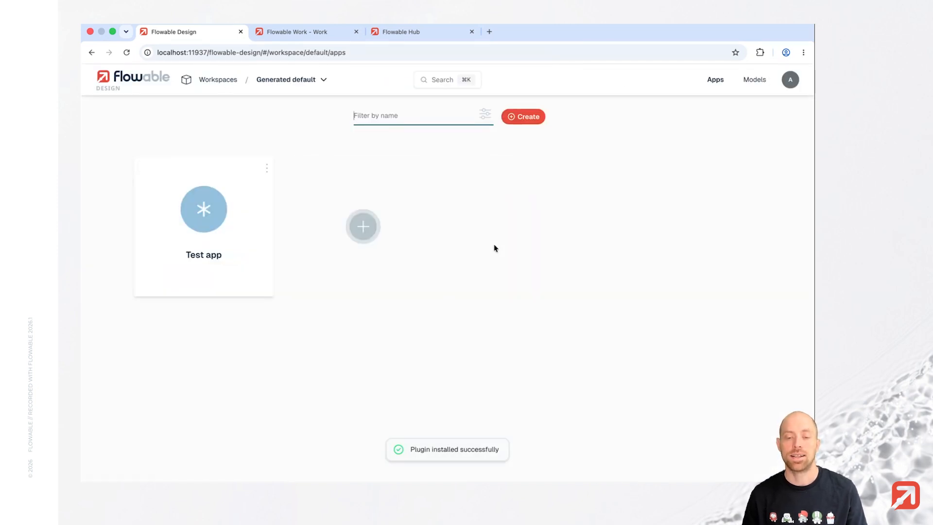
click(206, 242)
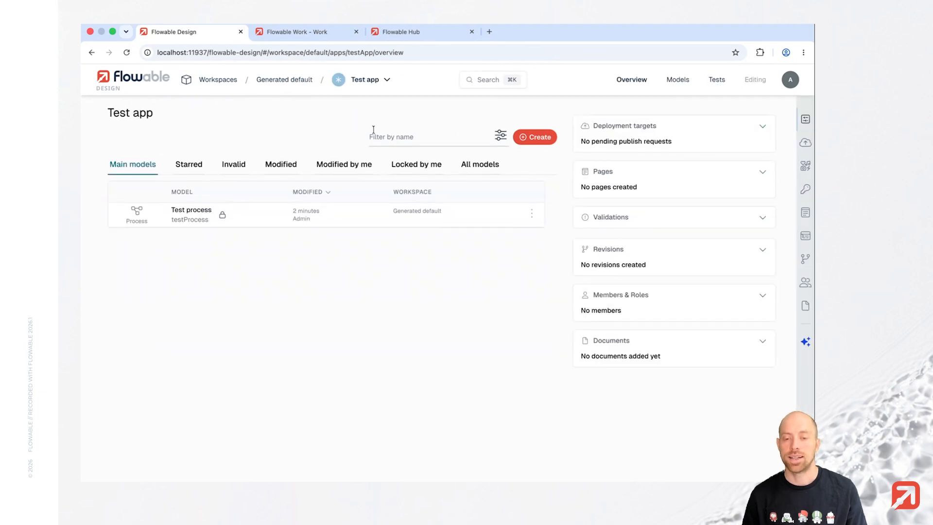
click(209, 216)
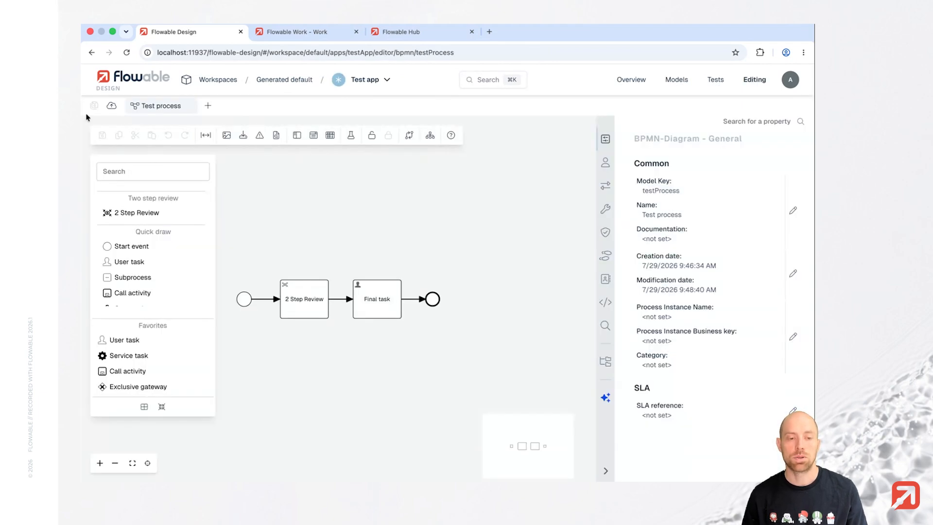
click(111, 107)
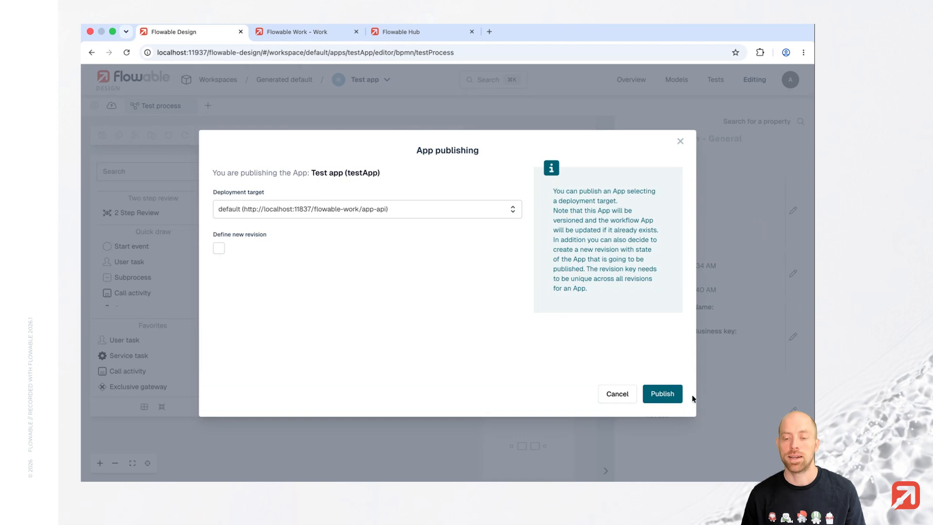
click(677, 397)
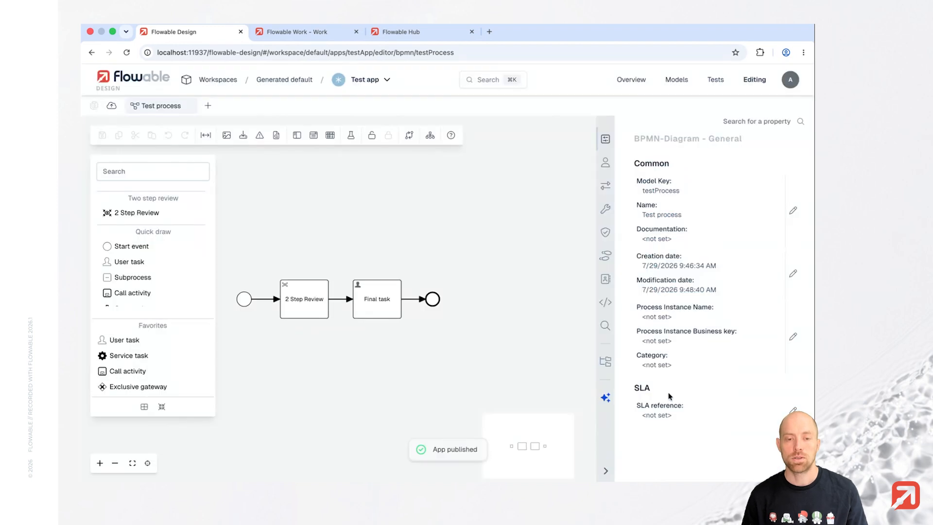
Step: Switch to Flowable Work and start a new Test process with Hello set to "World 2"
click(310, 41)
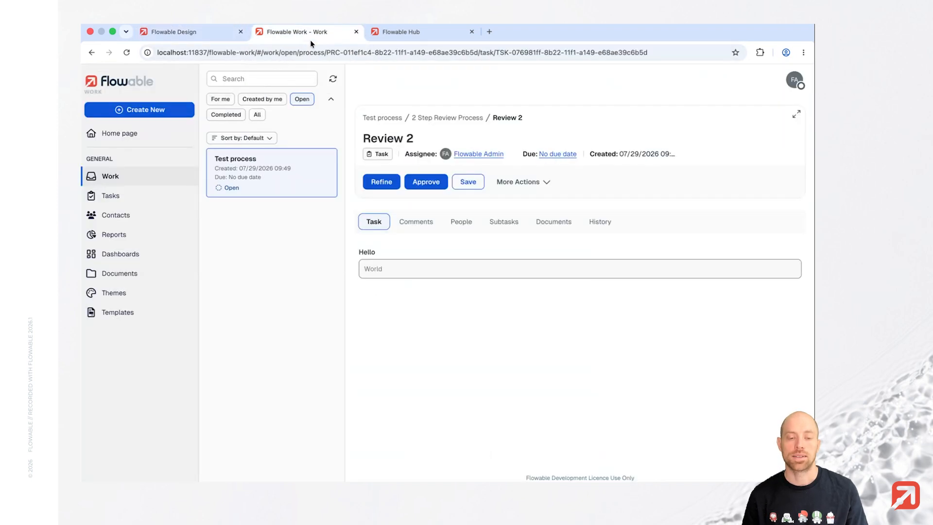
click(138, 110)
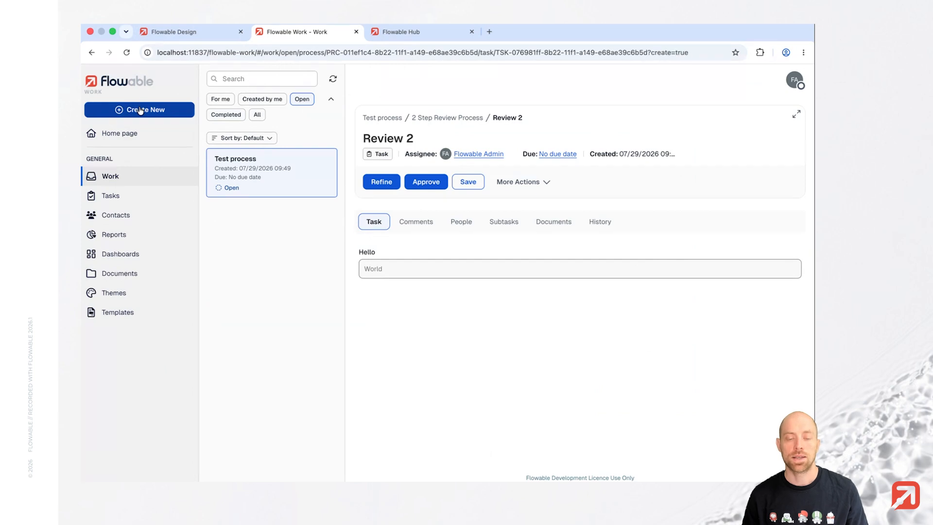
click(488, 178)
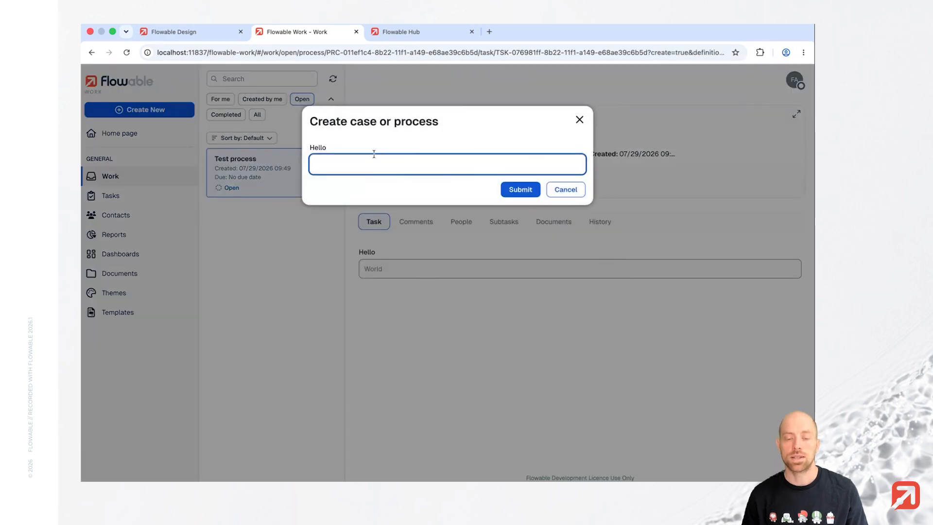
text(World 2)
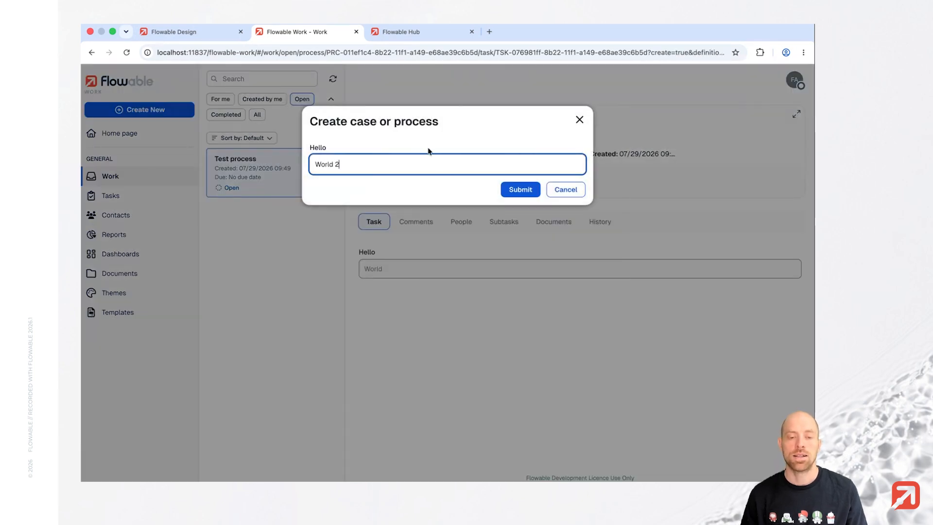
click(505, 187)
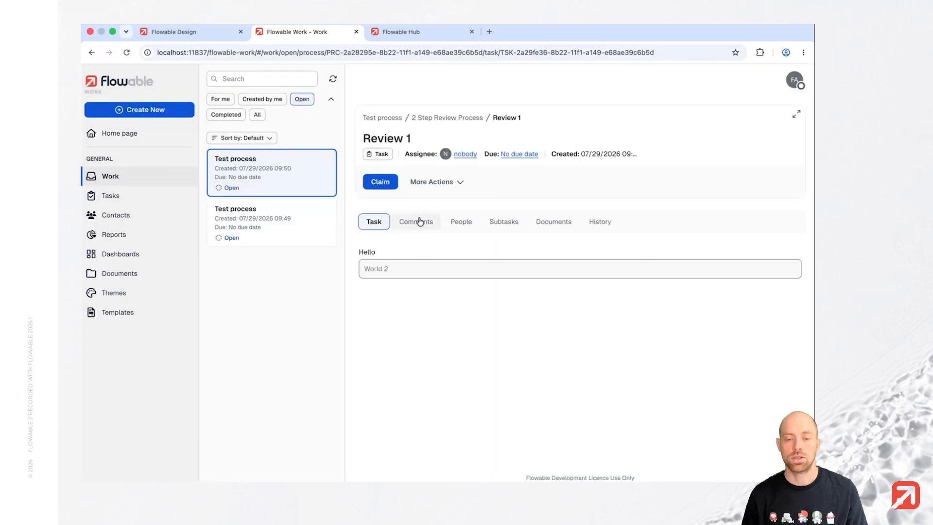
Step: Claim and approve the Review 1 task, and try to claim the Review 2 task as the same admin user
click(381, 182)
click(523, 152)
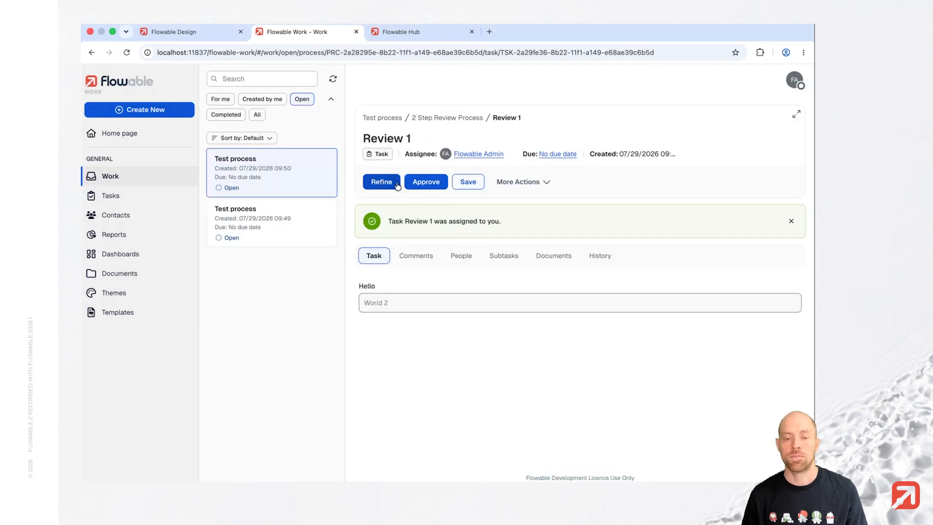
click(427, 182)
click(380, 184)
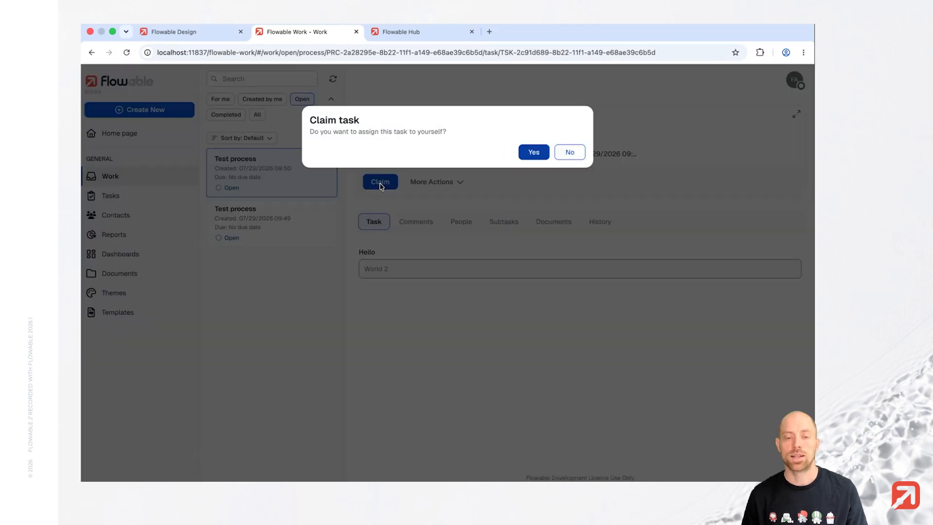
click(525, 152)
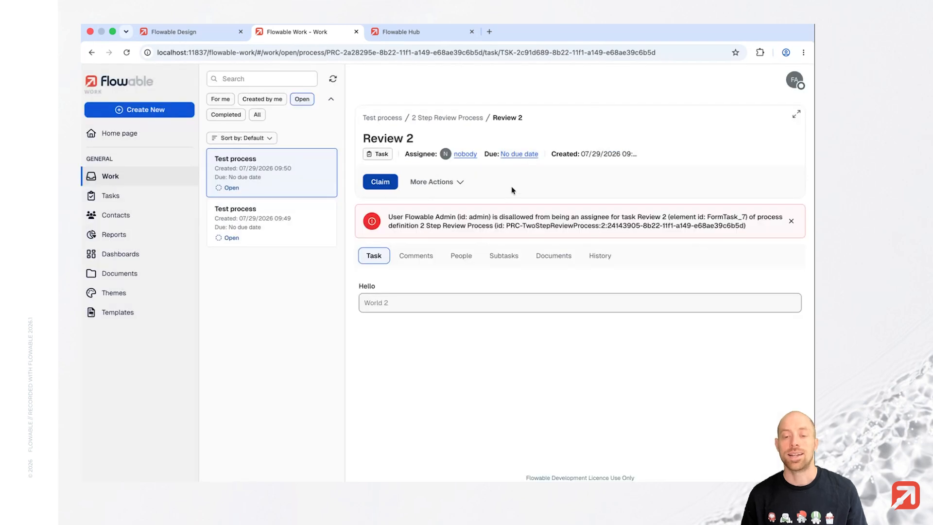
Step: Switch to a different user through impersonation to act as the second reviewer
click(794, 79)
click(723, 204)
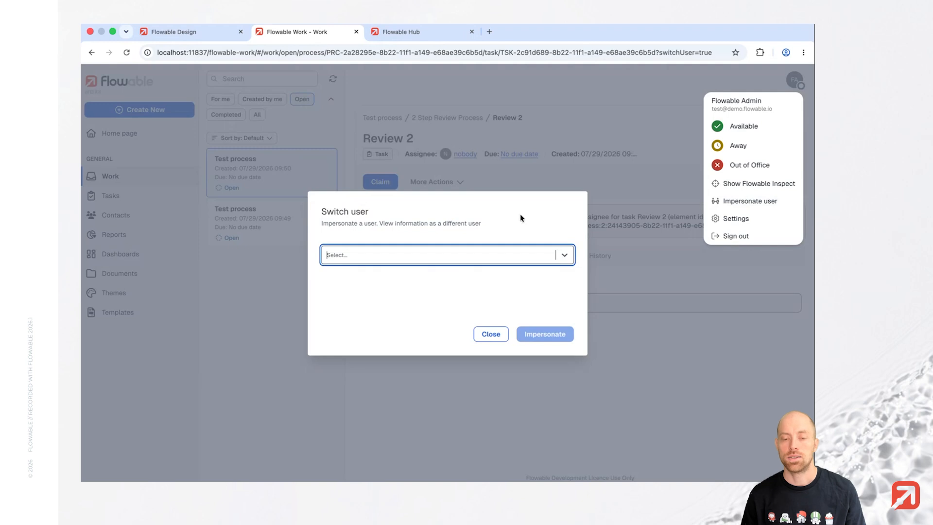
text(shane)
key(Return)
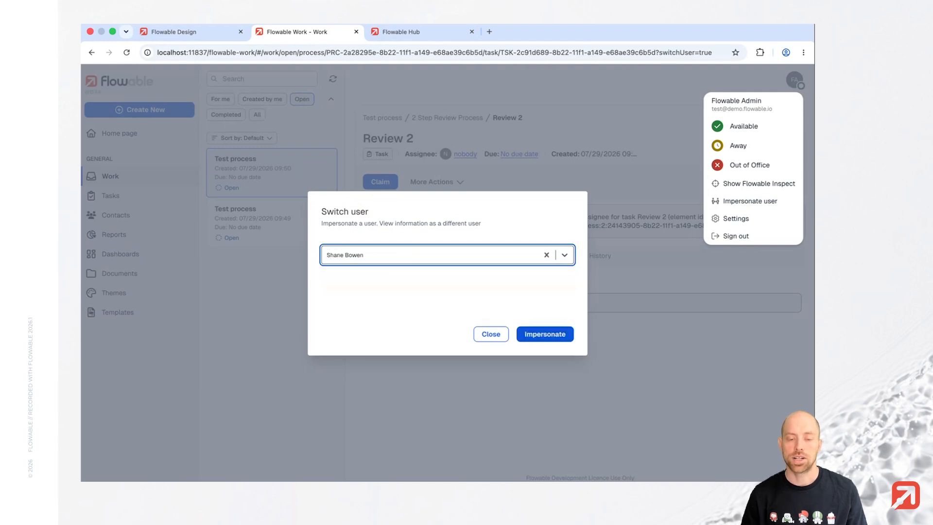
click(537, 334)
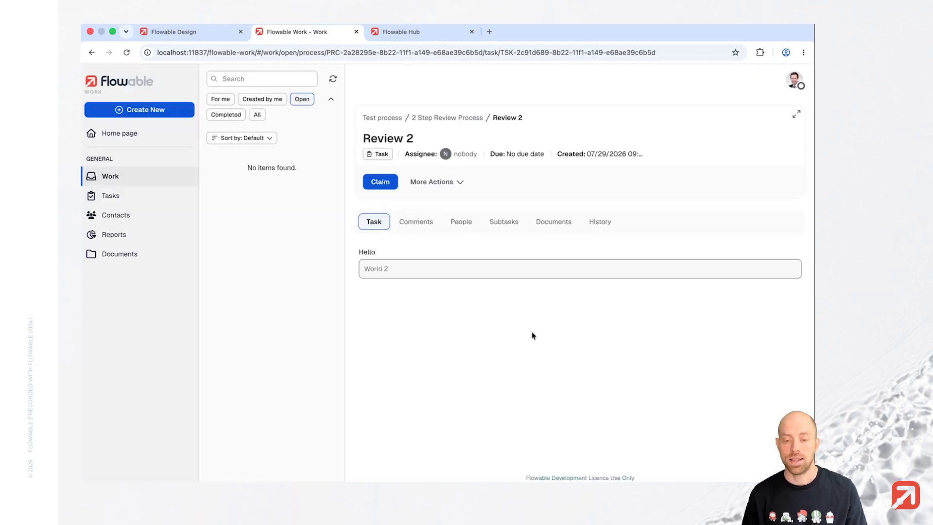
Step: Claim the Review 2 task as the impersonated user and send it back for refinement
click(379, 183)
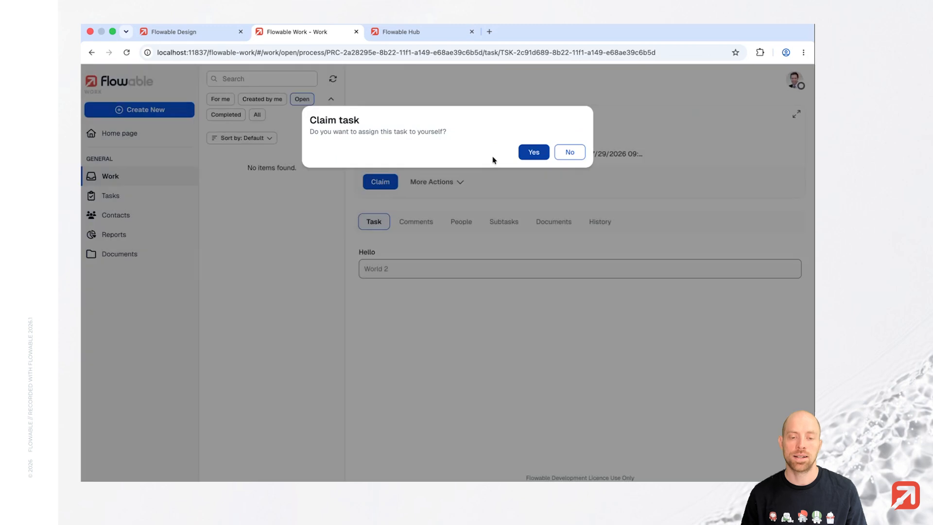
click(532, 153)
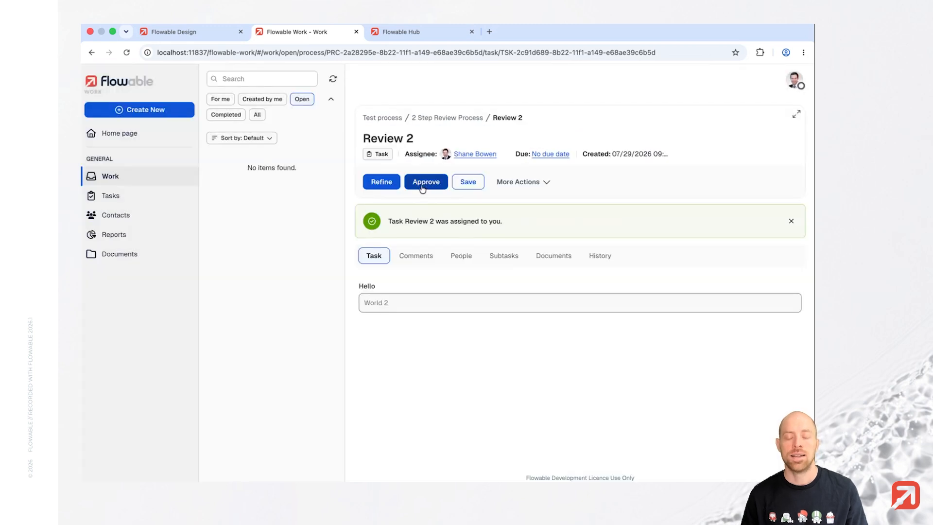
click(372, 182)
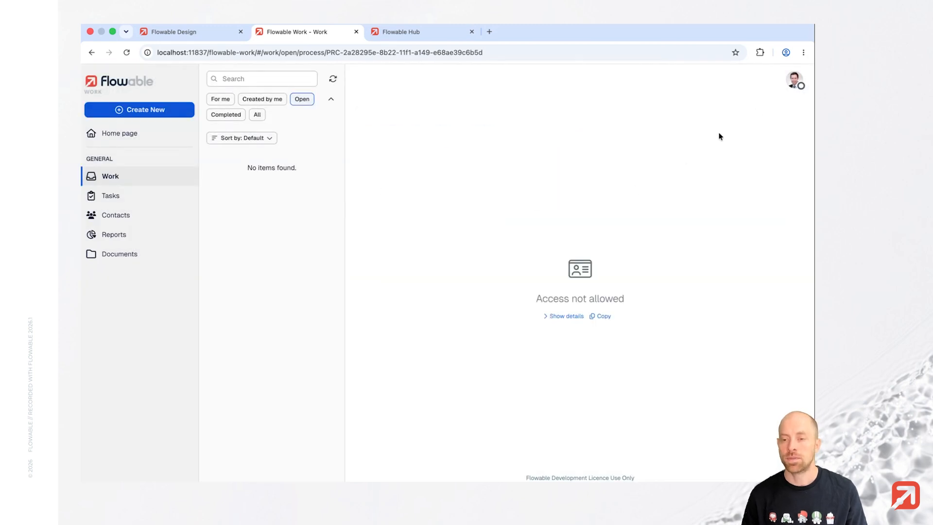
Step: Exit the impersonation and complete the Refine task with Hello set to "World 3"
click(794, 79)
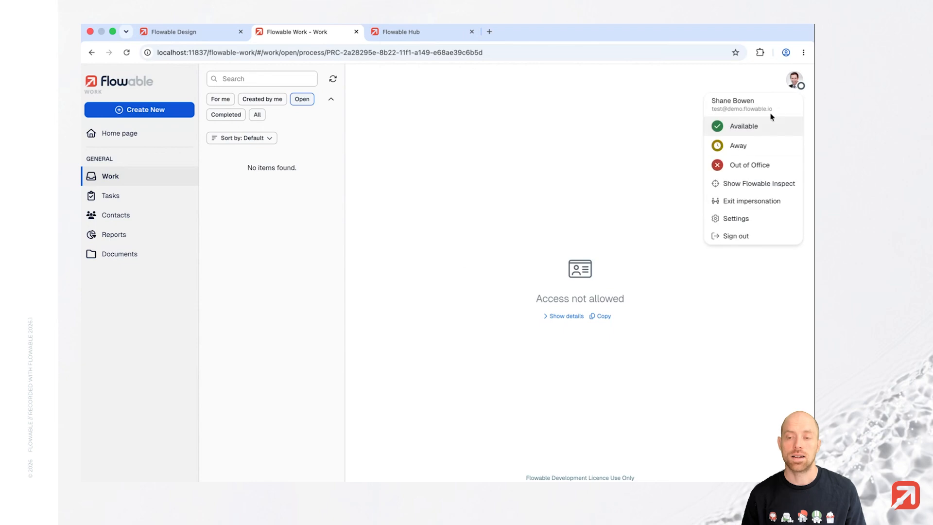
click(757, 201)
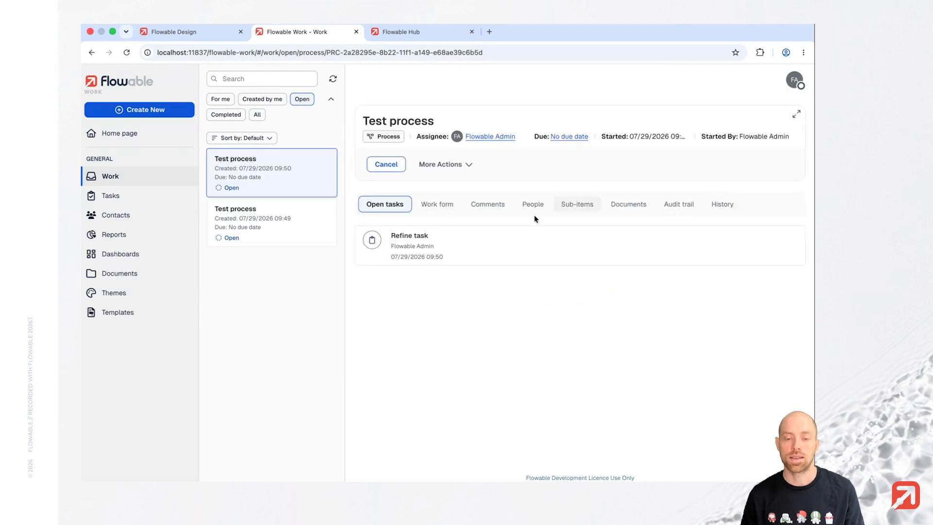
click(408, 255)
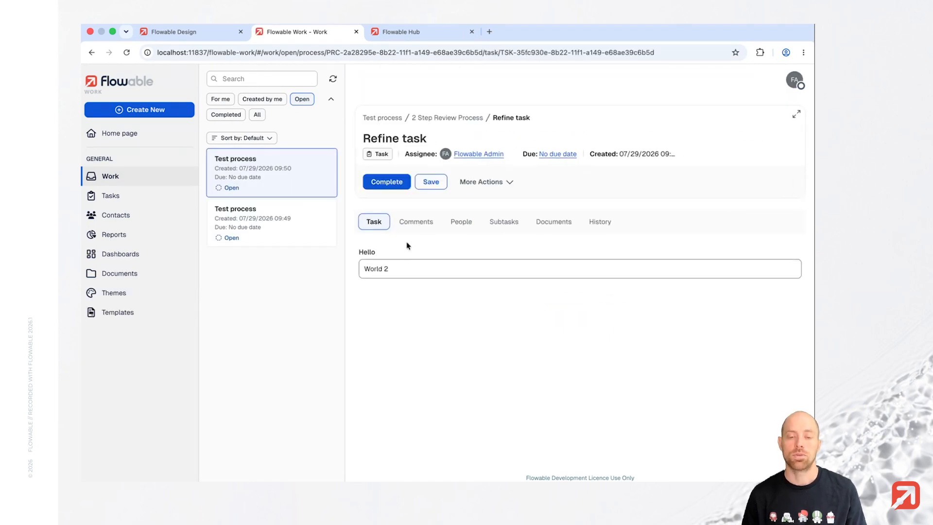
click(399, 274)
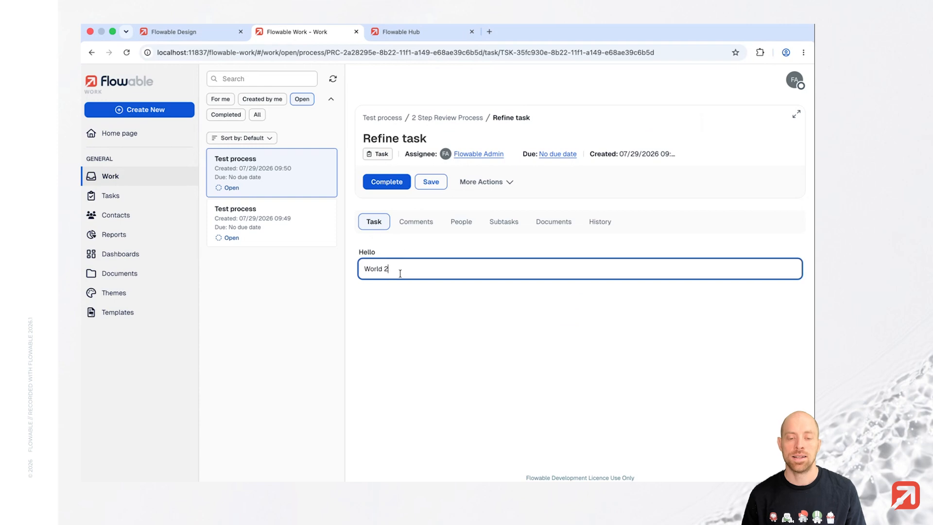
click(387, 180)
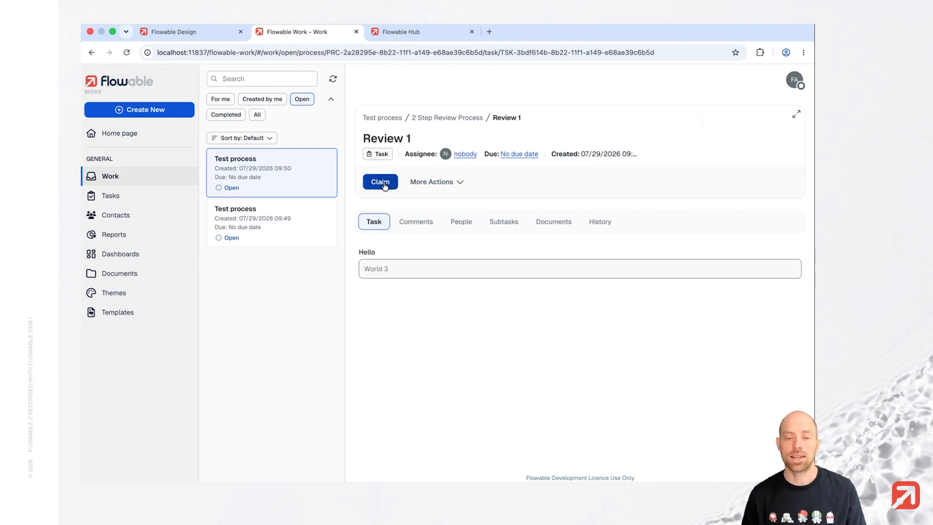
Step: Claim and approve the Review 1 task for the refined value, and try again to claim Review 2 as the admin
click(385, 187)
click(542, 152)
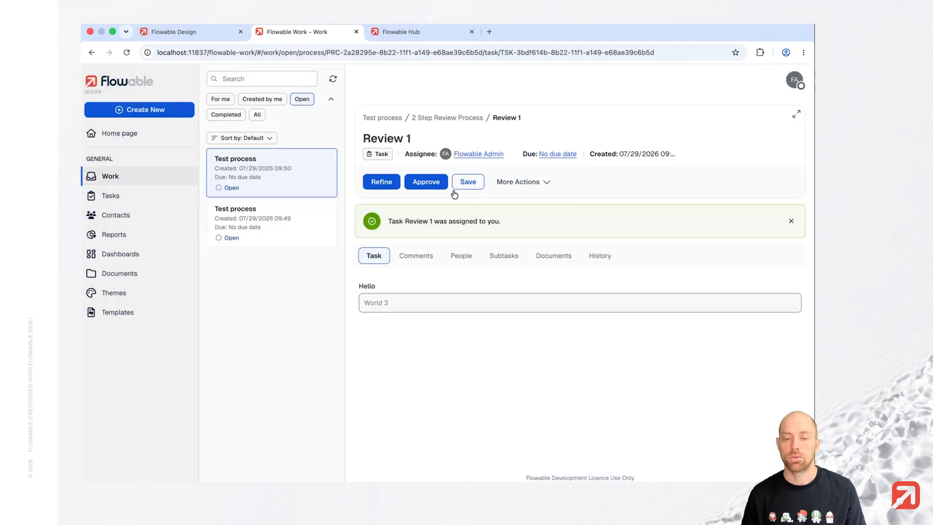
click(426, 182)
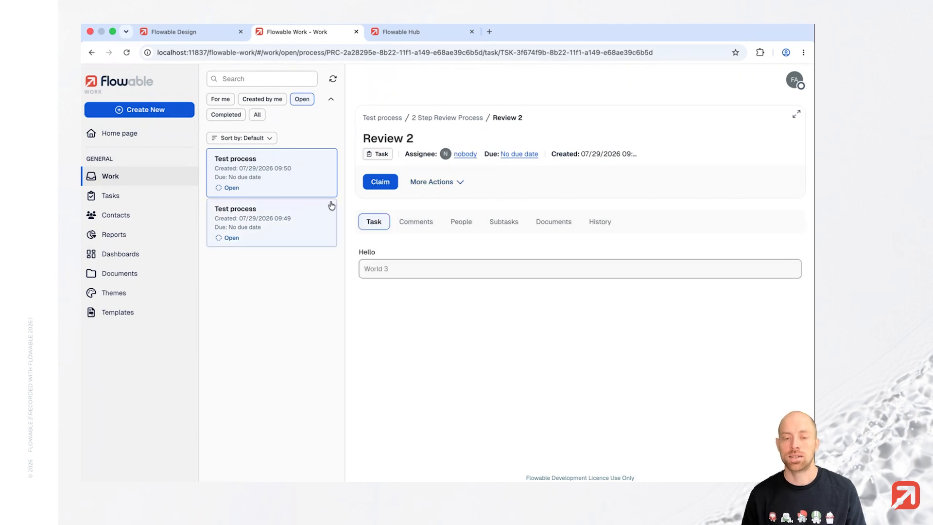
click(377, 183)
click(534, 152)
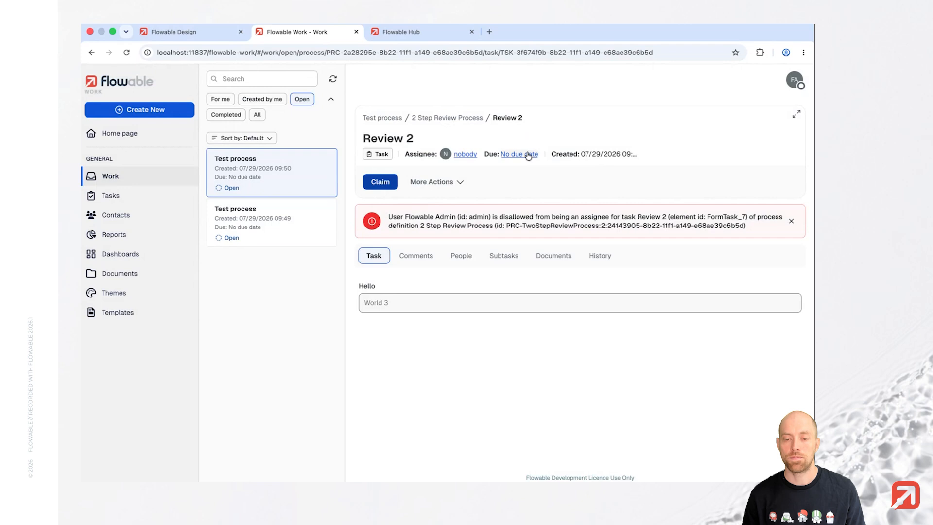
Step: Impersonate the same second reviewer again for the new Review 2 task
click(797, 81)
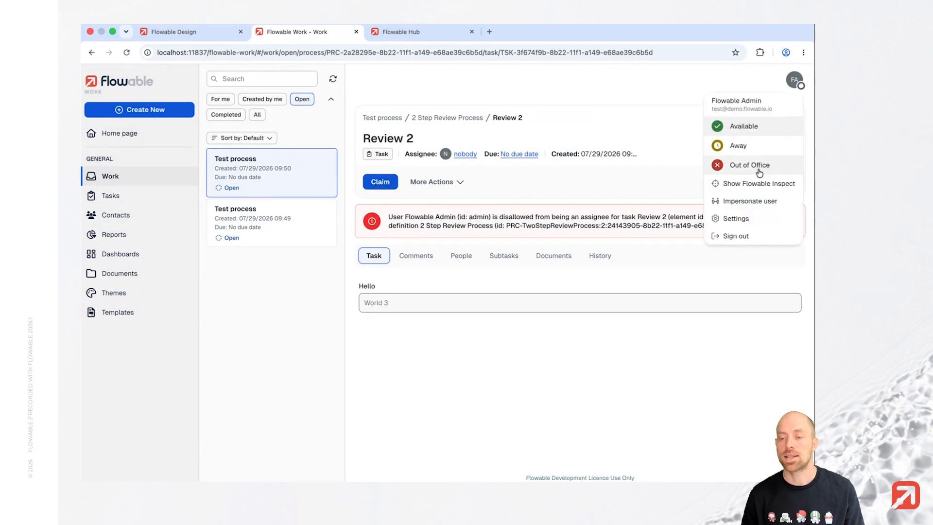
click(762, 201)
text(shan)
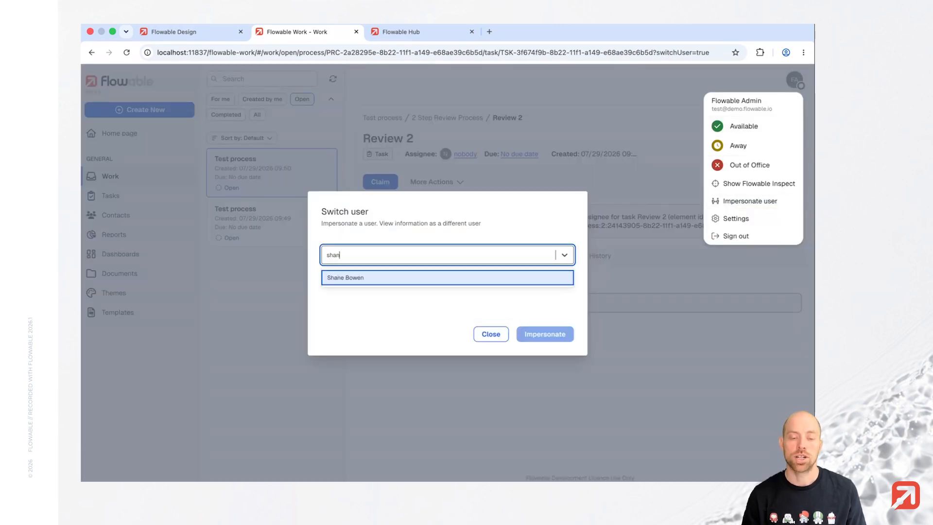
key(Return)
click(554, 338)
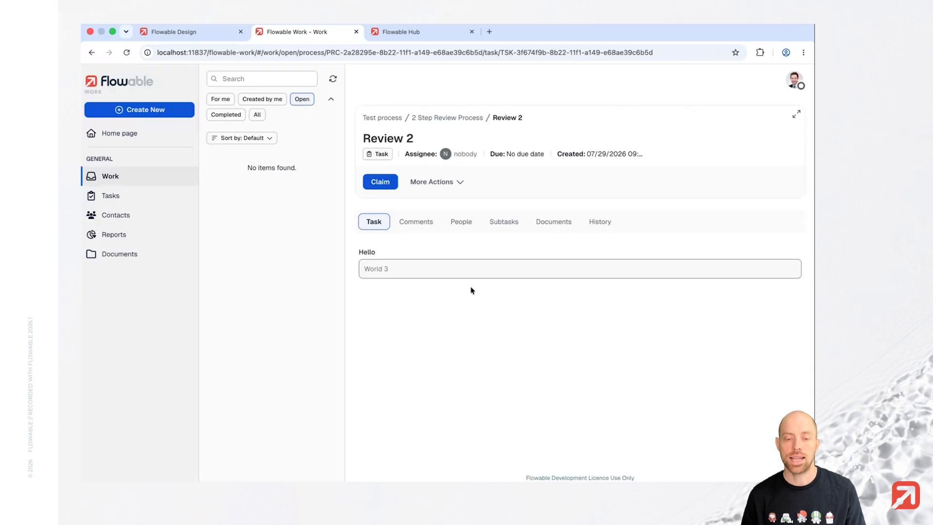
Step: Claim the Review 2 task as the impersonated second reviewer and approve it
click(382, 183)
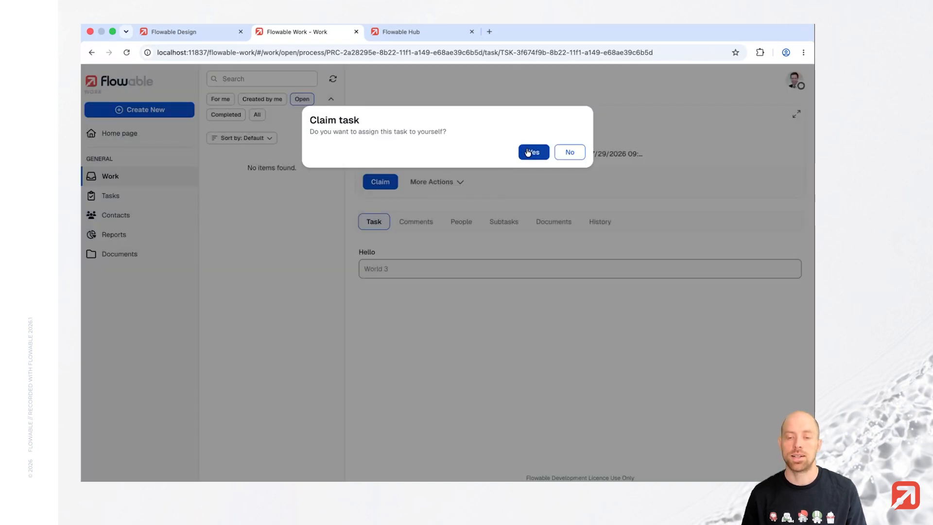
click(529, 152)
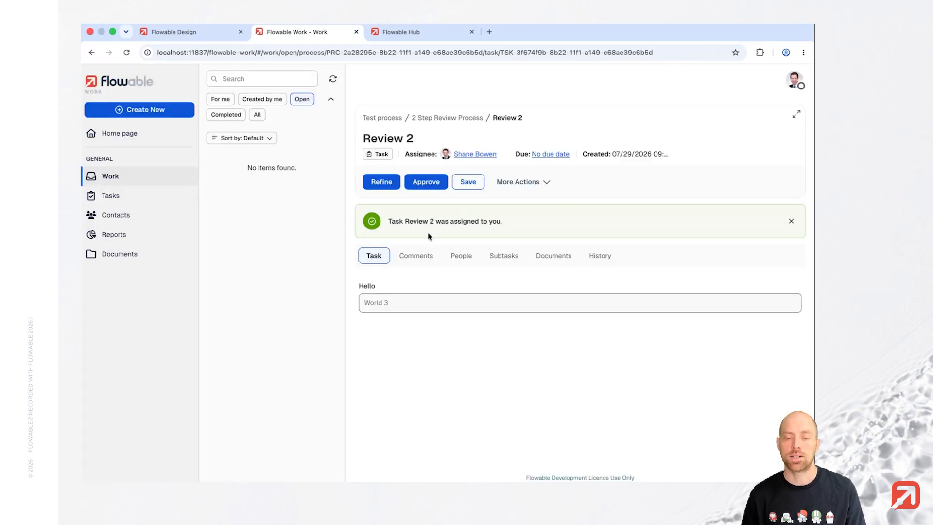
click(416, 185)
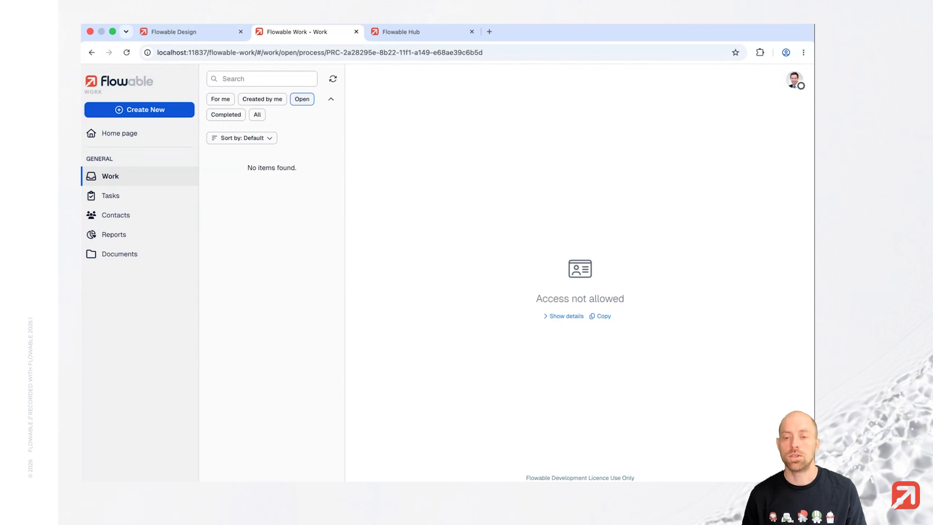
Step: Exit the impersonation and open the Final task of the Test process to check its Hello value
click(790, 83)
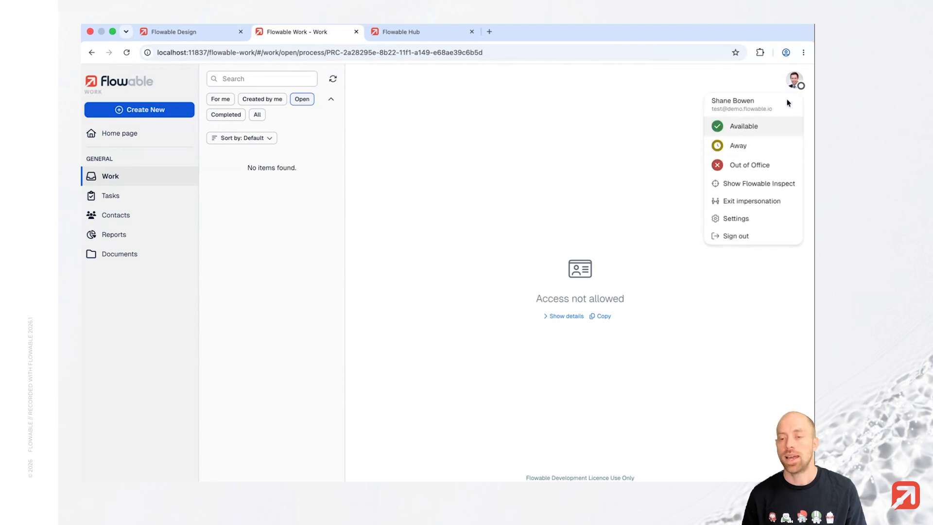
click(747, 204)
click(435, 247)
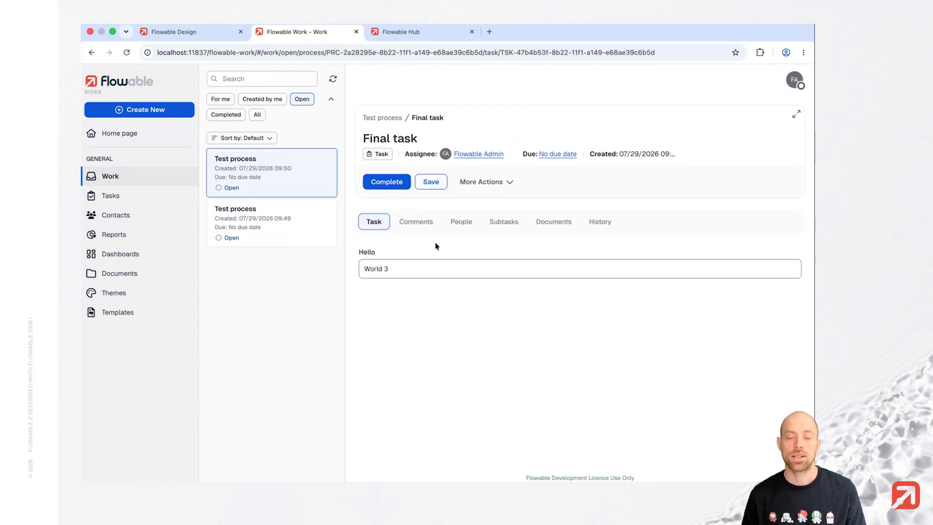
click(410, 271)
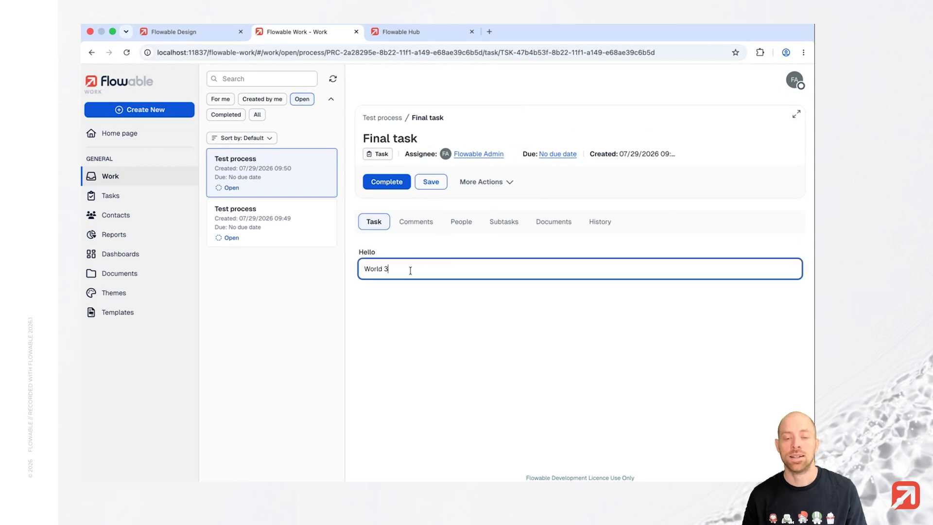
triple_click(408, 271)
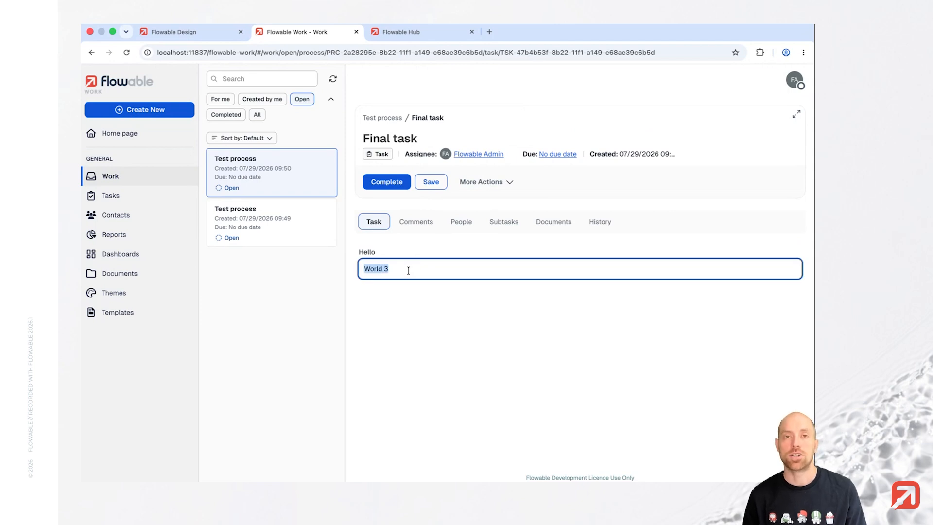